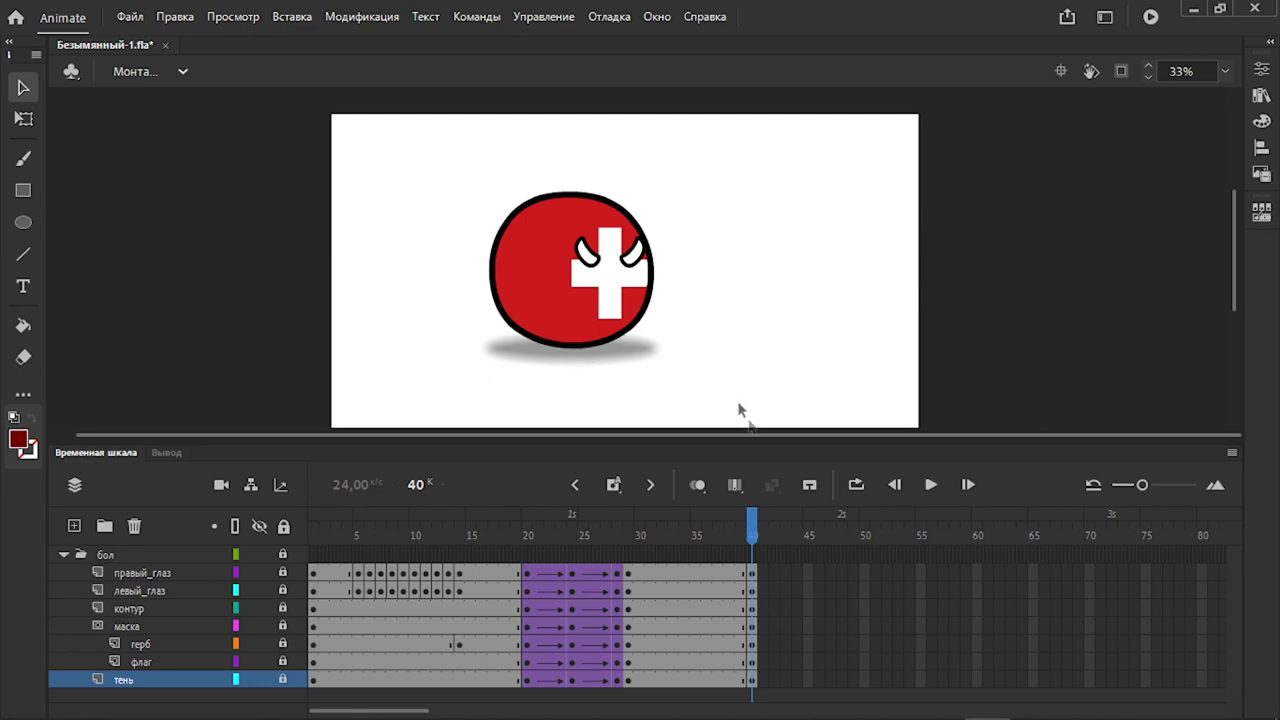
Switch to paint.net and paste the shotgun image onto the 2000 × 704 canvas
mouse_move(766, 718)
left_click(584, 700)
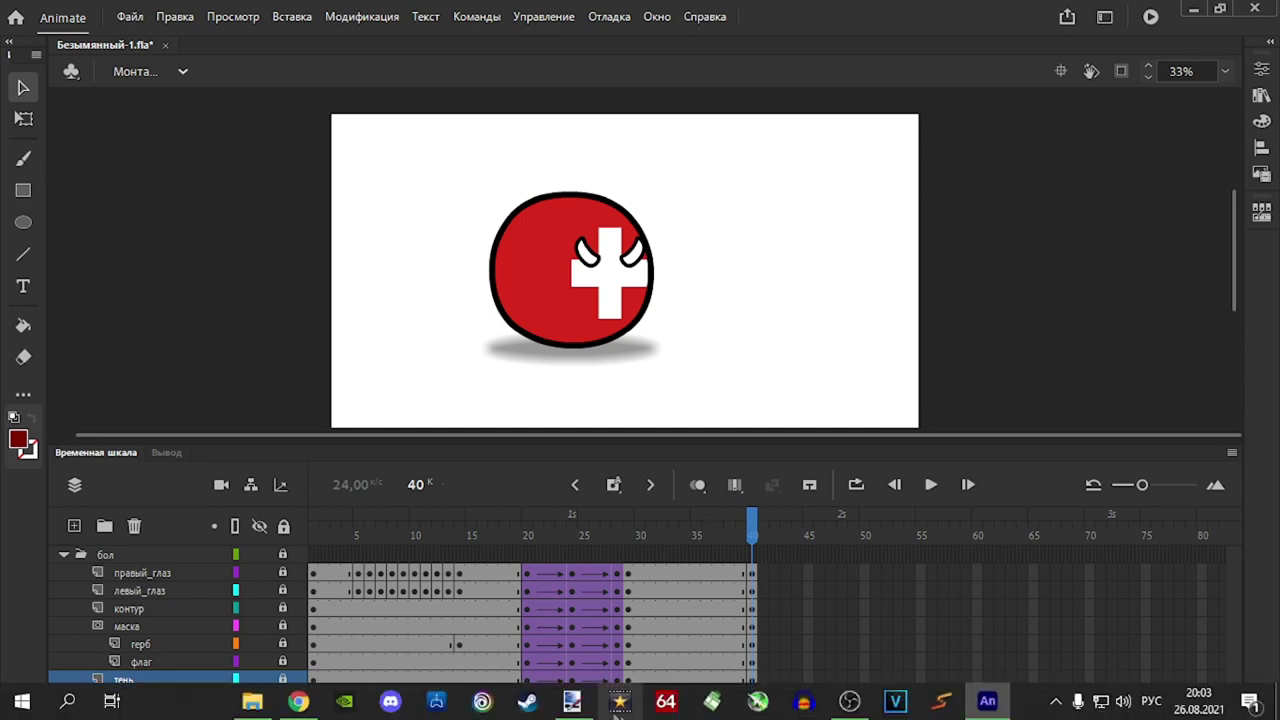
left_click(575, 700)
left_click_drag(686, 687, 719, 687)
key("ctrl+v")
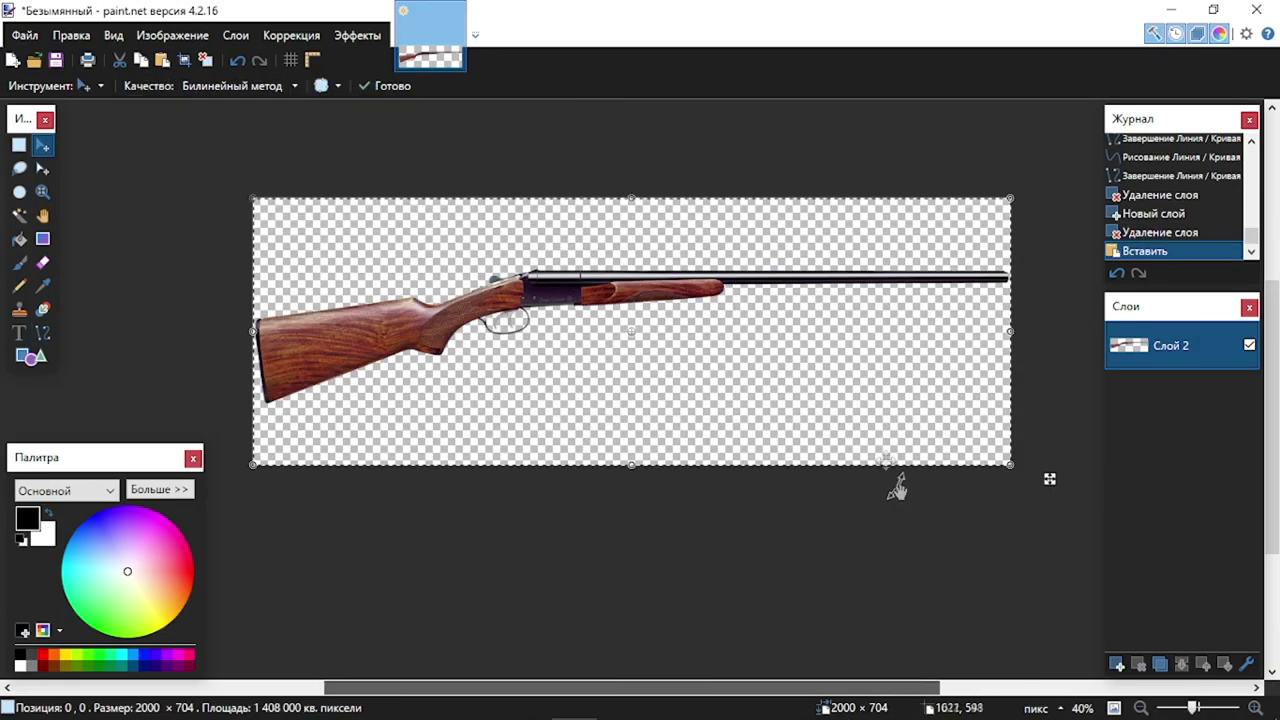
Add a new layer above the shotgun photo and activate the Line/Curve tool
left_click(1117, 664)
left_click(19, 262)
left_click(43, 333)
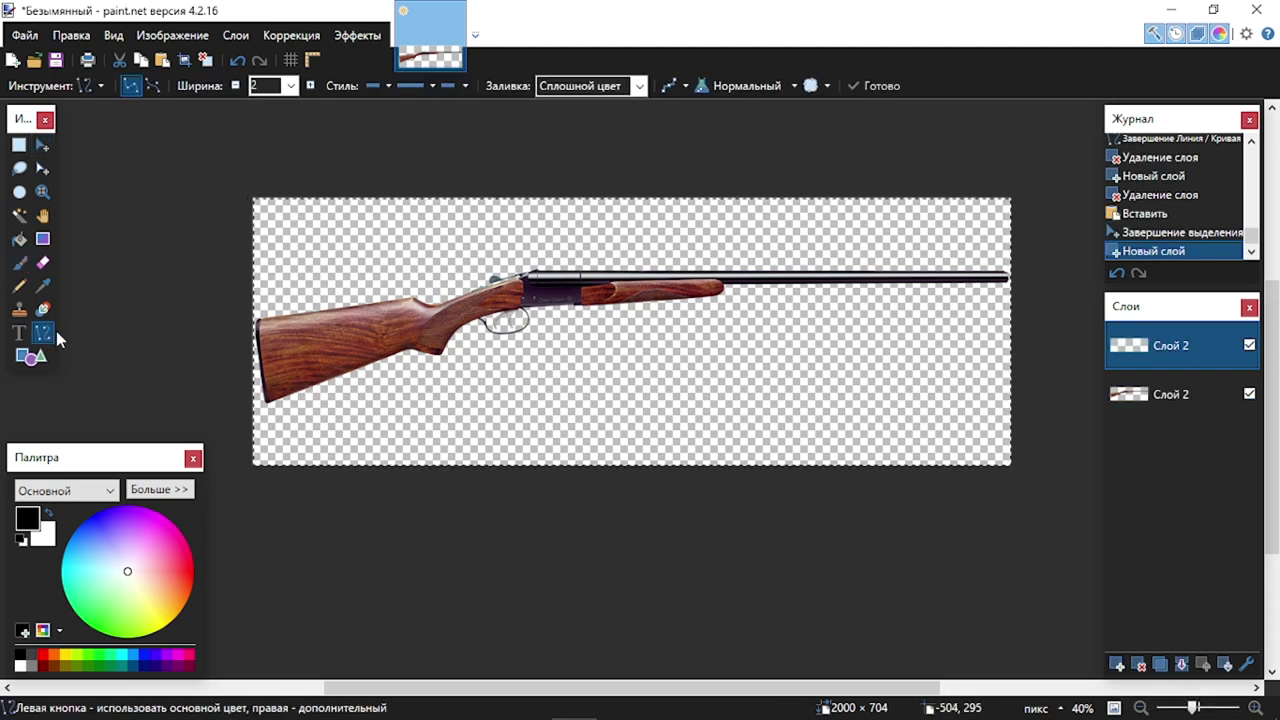
Trace the edge between the wooden stock and the receiver with a black 2-pixel curve, bending it to follow the notch
scroll(274, 412, "up", 3)
scroll(272, 400, "up", 3)
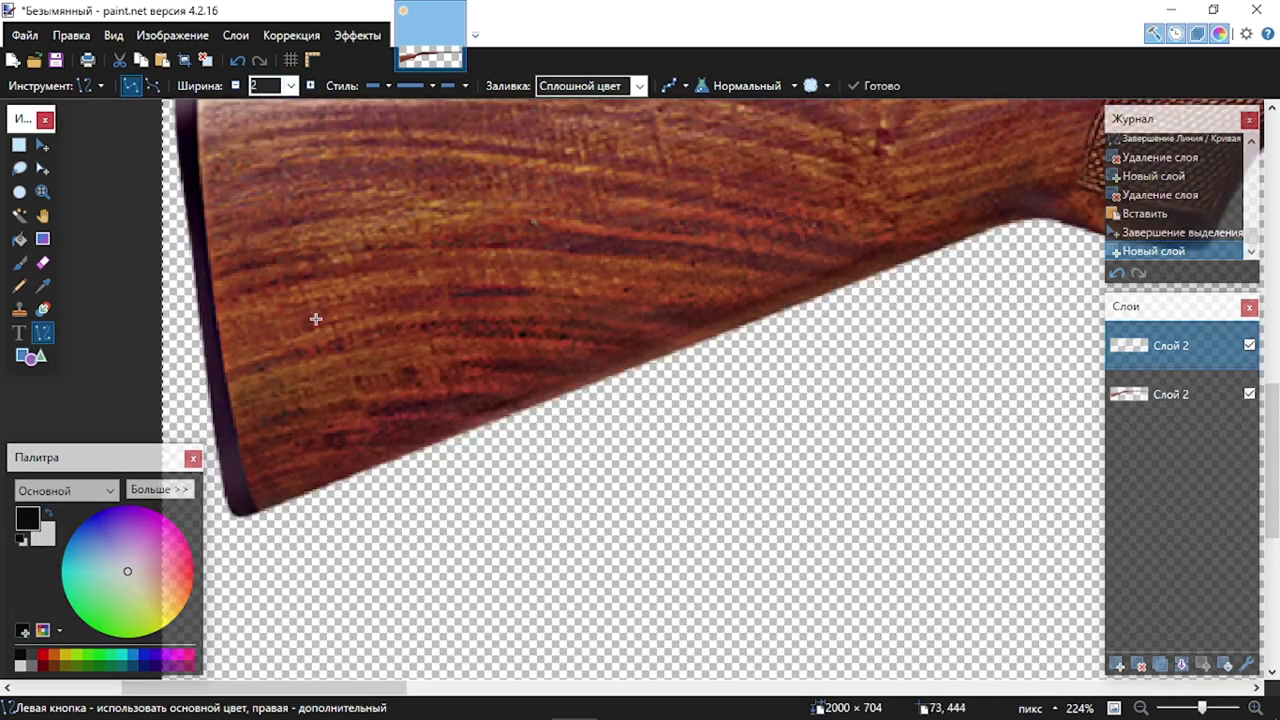
scroll(319, 357, "down", 5)
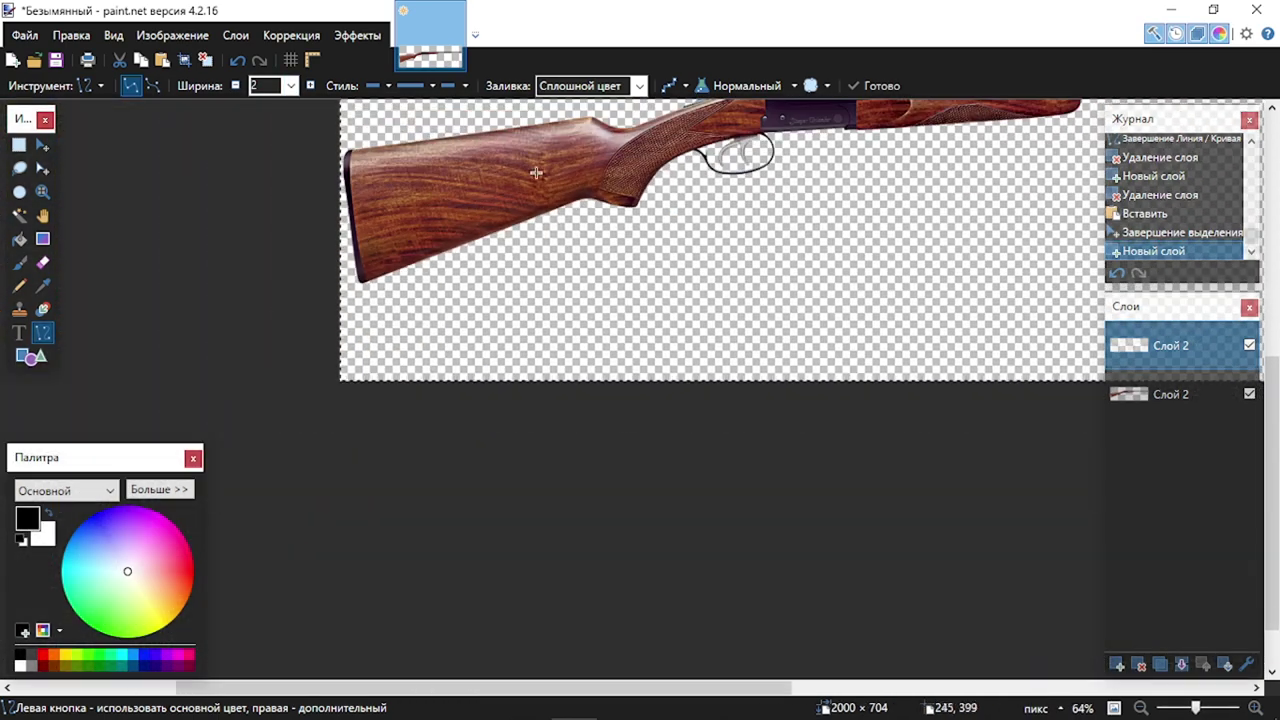
scroll(796, 207, "up", 3)
scroll(796, 207, "up", 2)
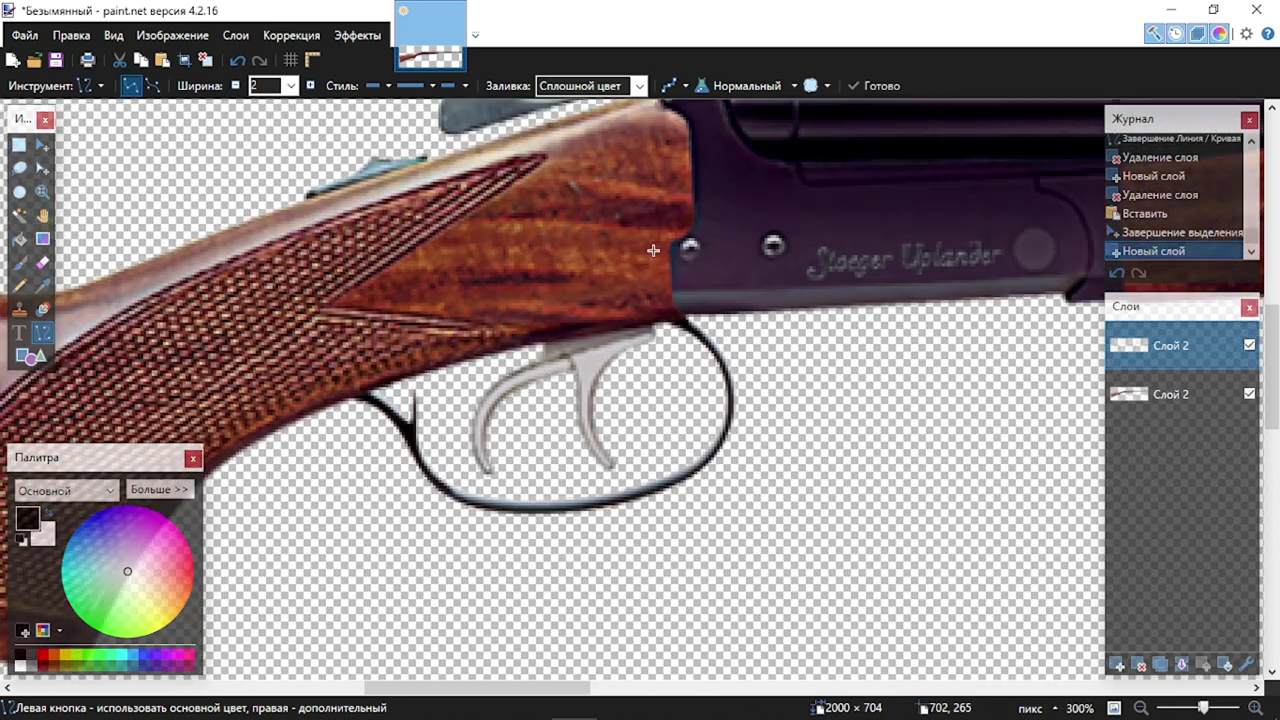
scroll(776, 330, "up", 2)
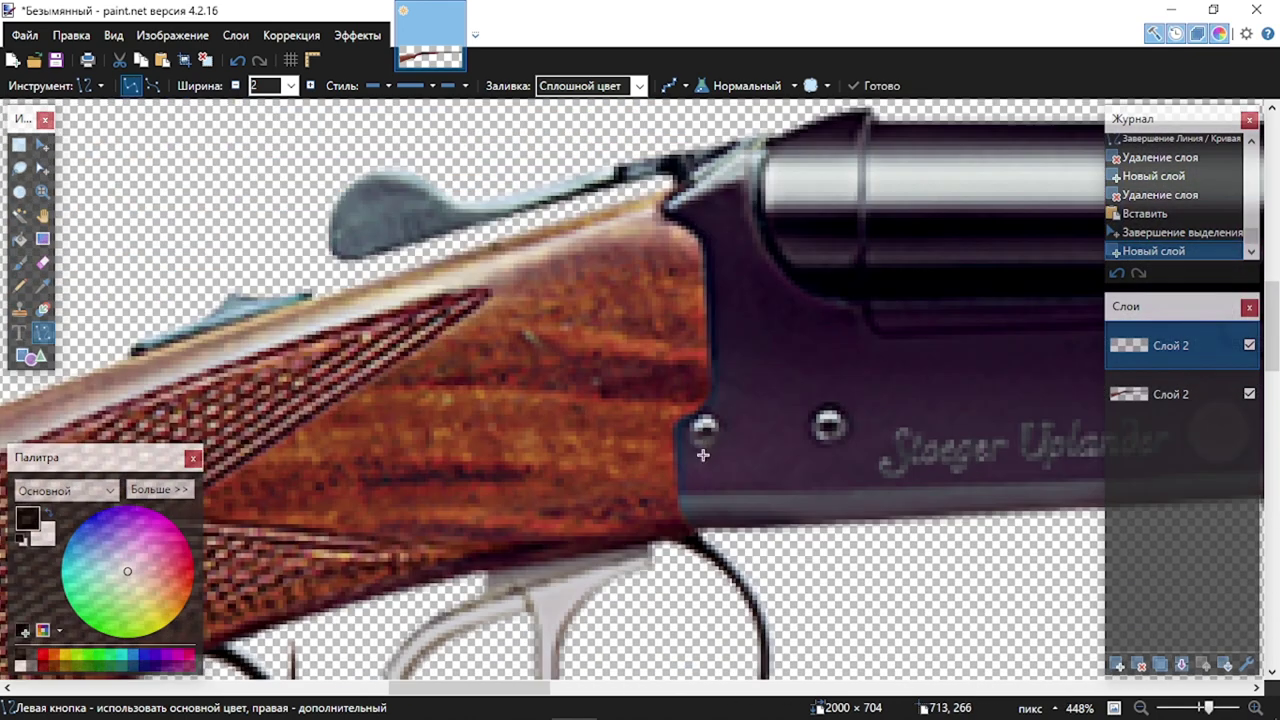
mouse_move(688, 529)
left_mouse_down()
mouse_move(674, 429)
mouse_move(690, 258)
mouse_move(704, 240)
left_mouse_up()
left_click_drag(686, 437, 676, 428)
left_click_drag(706, 337, 704, 379)
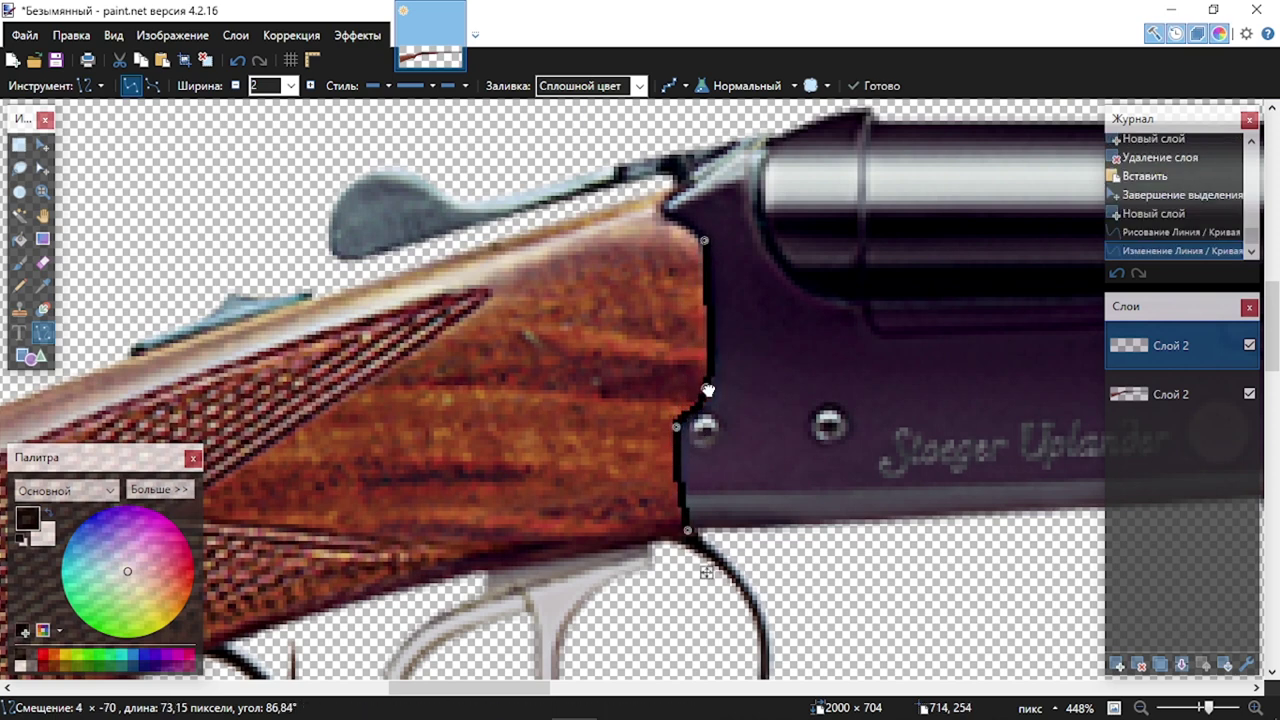
left_click(707, 390)
Lower the opacity of the shotgun photo layer to 180
left_click(1135, 396)
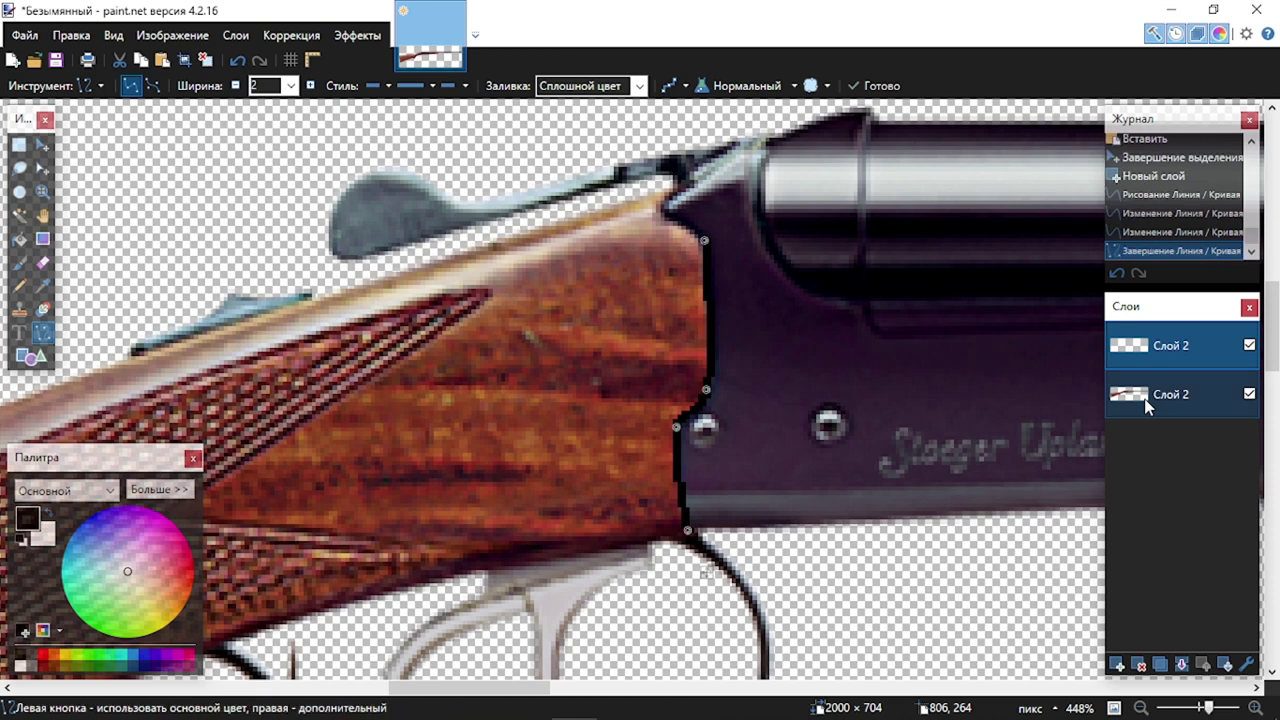
double_click(1150, 400)
left_click_drag(692, 419, 642, 422)
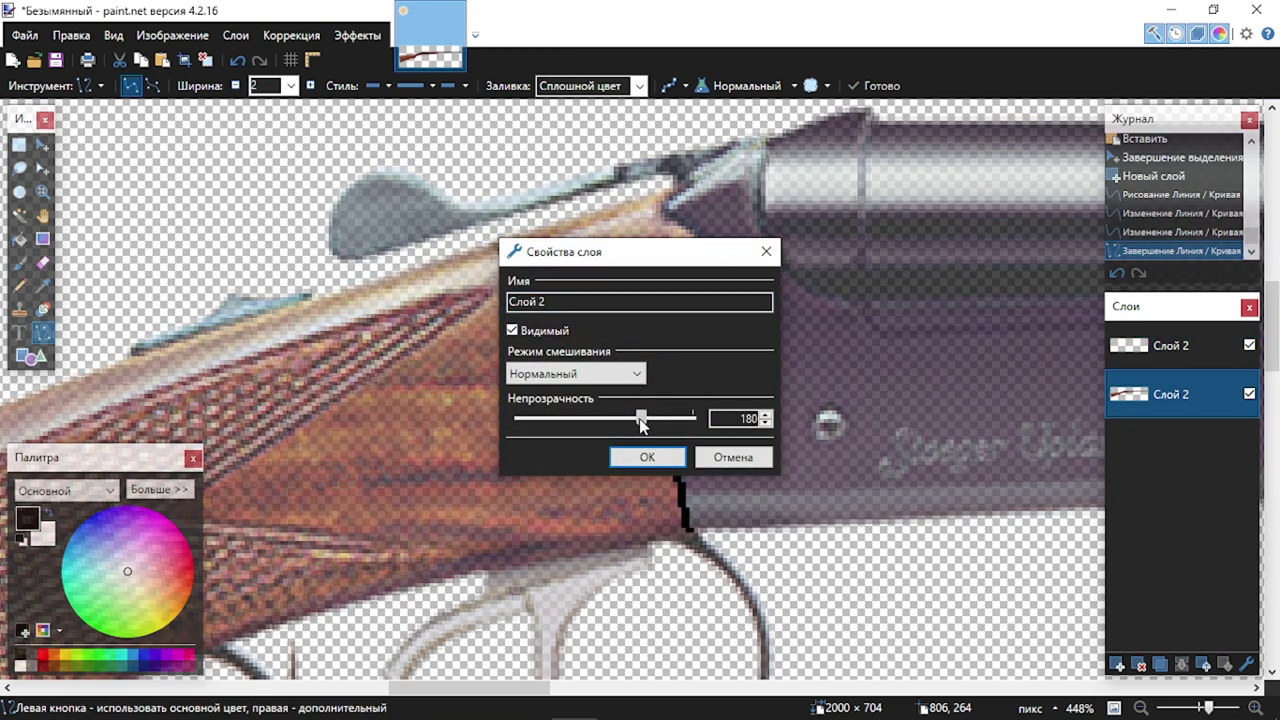
left_click(648, 458)
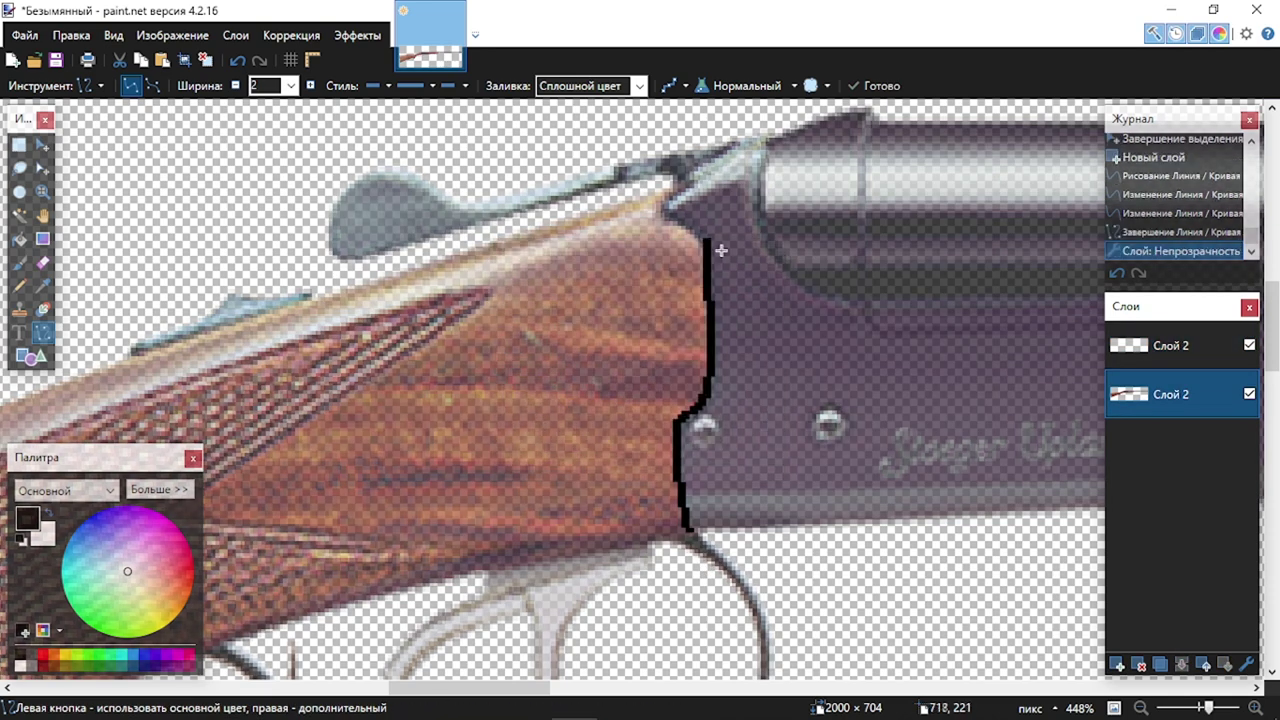
Extend the traced joint with a curve around the stock's upper corner, drawn on the outline layer instead of the photo layer
left_click_drag(671, 195, 671, 195)
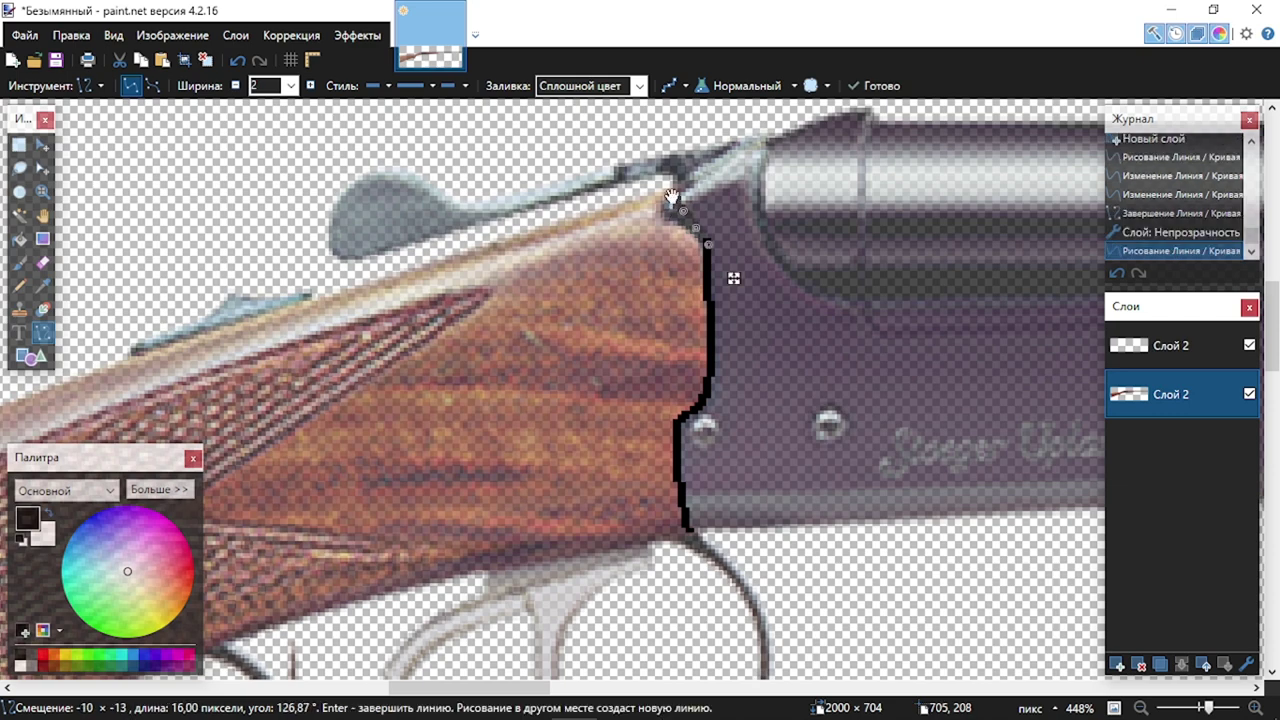
key("ctrl+z")
left_click(1173, 346)
scroll(720, 232, "up", 4)
mouse_move(693, 246)
left_mouse_down()
mouse_move(601, 201)
mouse_move(640, 208)
mouse_move(697, 260)
left_mouse_up()
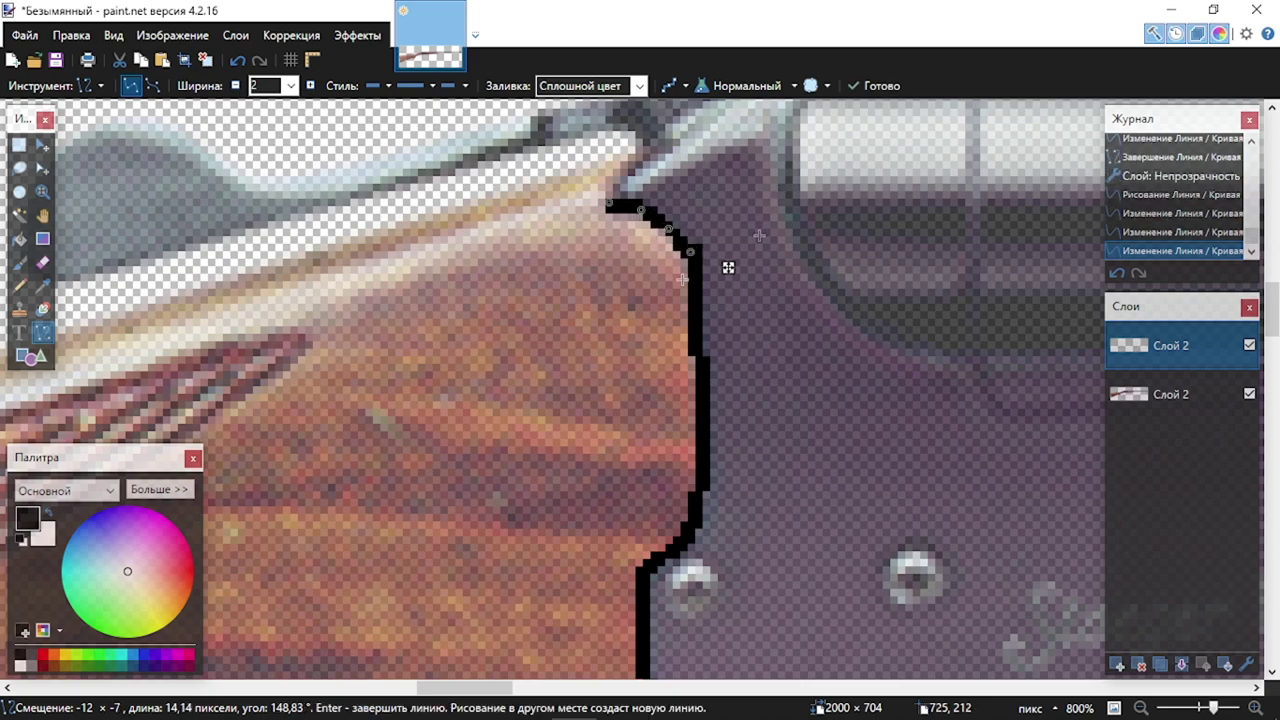
scroll(642, 466, "up", 3)
key("Return")
Trace the stock's lower edge from the bottom of the receiver joint back above the triggers
scroll(589, 546, "down", 4)
scroll(576, 533, "down", 2)
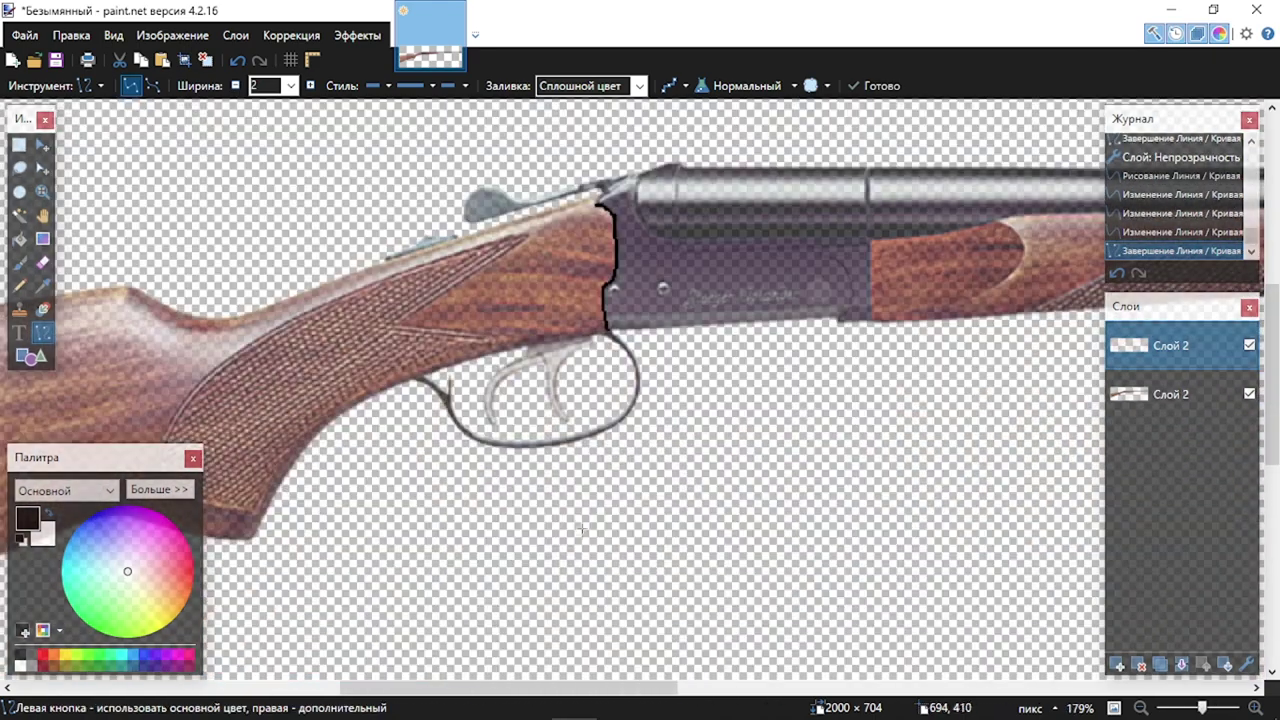
scroll(577, 331, "up", 5)
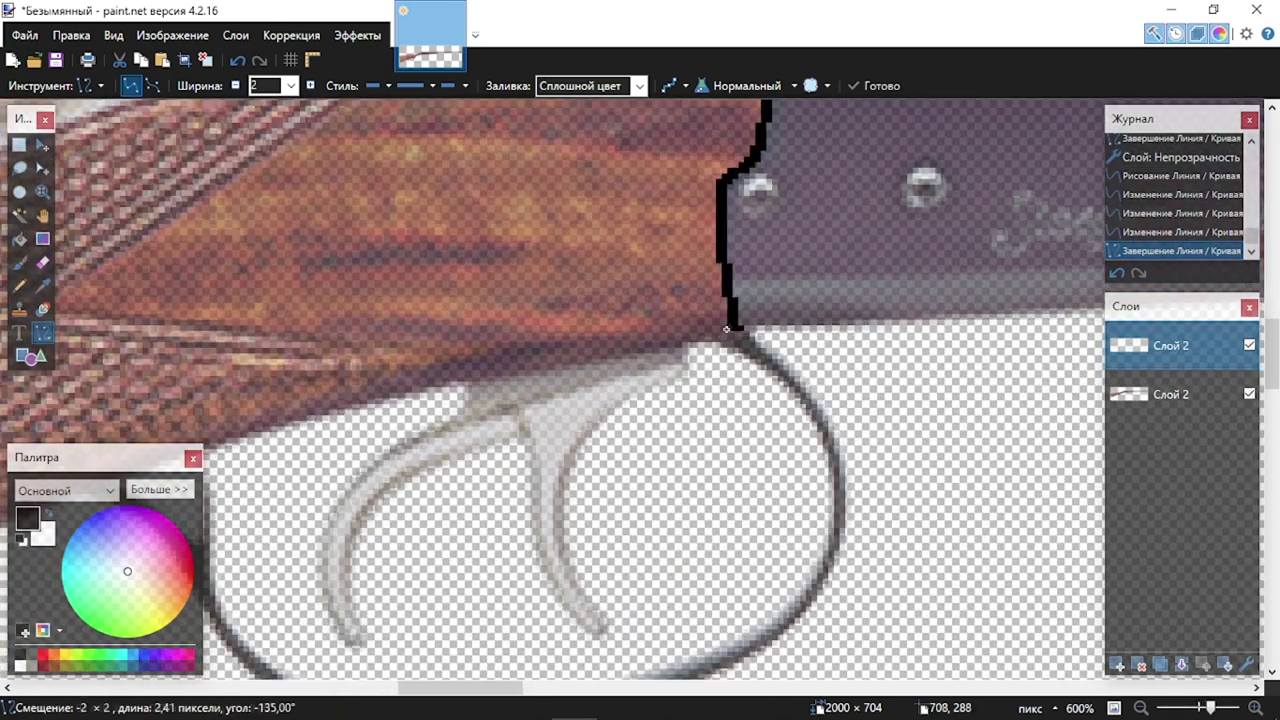
left_click_drag(726, 329, 466, 418)
scroll(397, 317, "up", 1)
scroll(397, 317, "down", 1)
scroll(406, 440, "left", 6)
scroll(521, 471, "down", 2)
scroll(530, 392, "right", 2)
Continue tracing the shotgun's contours on the outline layer, bending each line to match the photo
left_click_drag(555, 311, 540, 264)
scroll(543, 266, "right", 2)
left_click_drag(642, 202, 642, 163)
left_click_drag(585, 416, 740, 210)
left_click_drag(634, 346, 597, 291)
left_click_drag(689, 279, 660, 233)
left_click_drag(597, 291, 587, 302)
left_click_drag(585, 416, 681, 187)
left_click_drag(617, 340, 542, 334)
left_click_drag(648, 263, 585, 243)
left_click_drag(681, 187, 700, 136)
key("Return")
Examine the outline along the whole shotgun with the photo layer hidden, and show the photo layer again
scroll(684, 182, "up", 3)
scroll(700, 136, "right", 2)
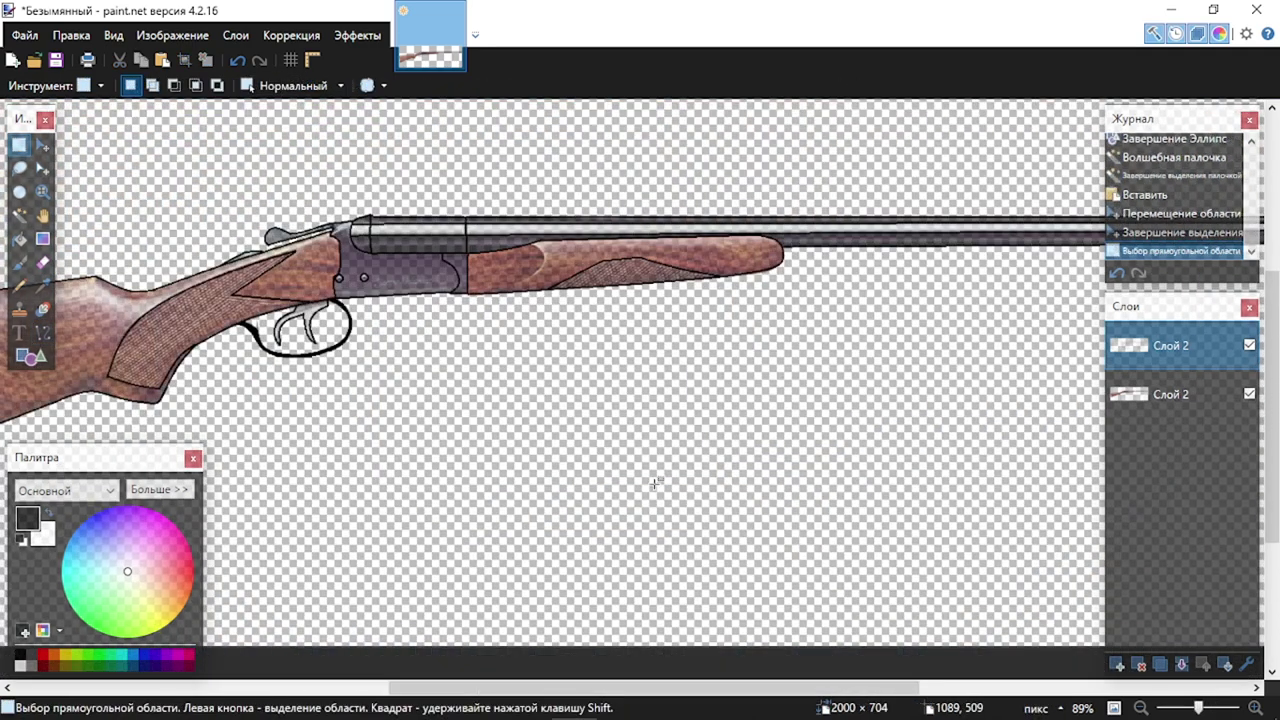
scroll(620, 403, "left", 5)
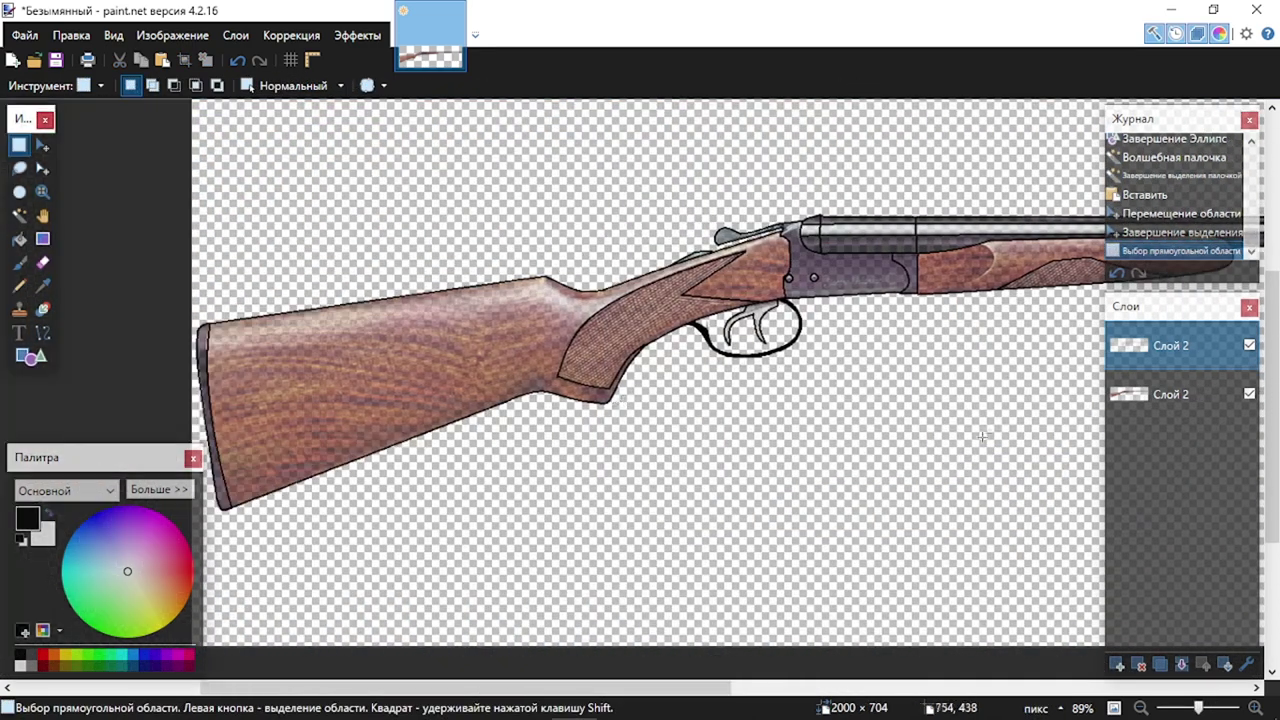
left_click(1249, 394)
left_click(1249, 394)
scroll(545, 330, "down", 3)
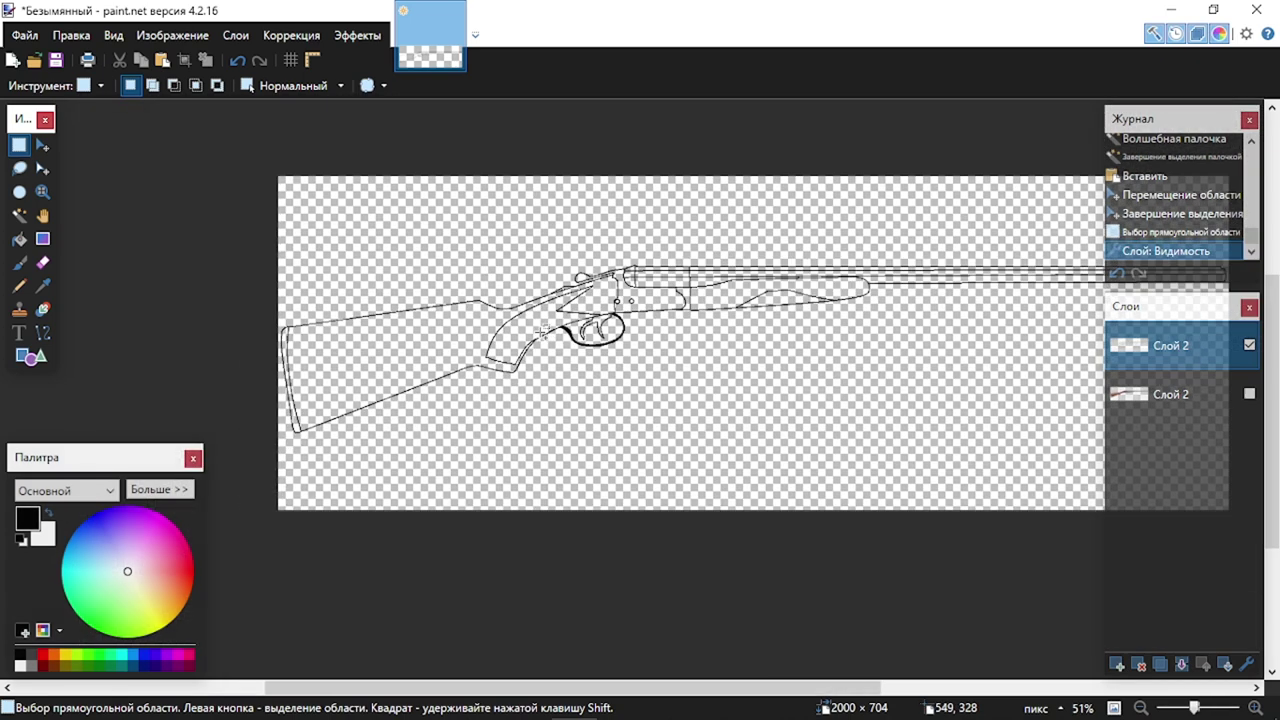
scroll(545, 330, "right", 6)
scroll(545, 330, "left", 2)
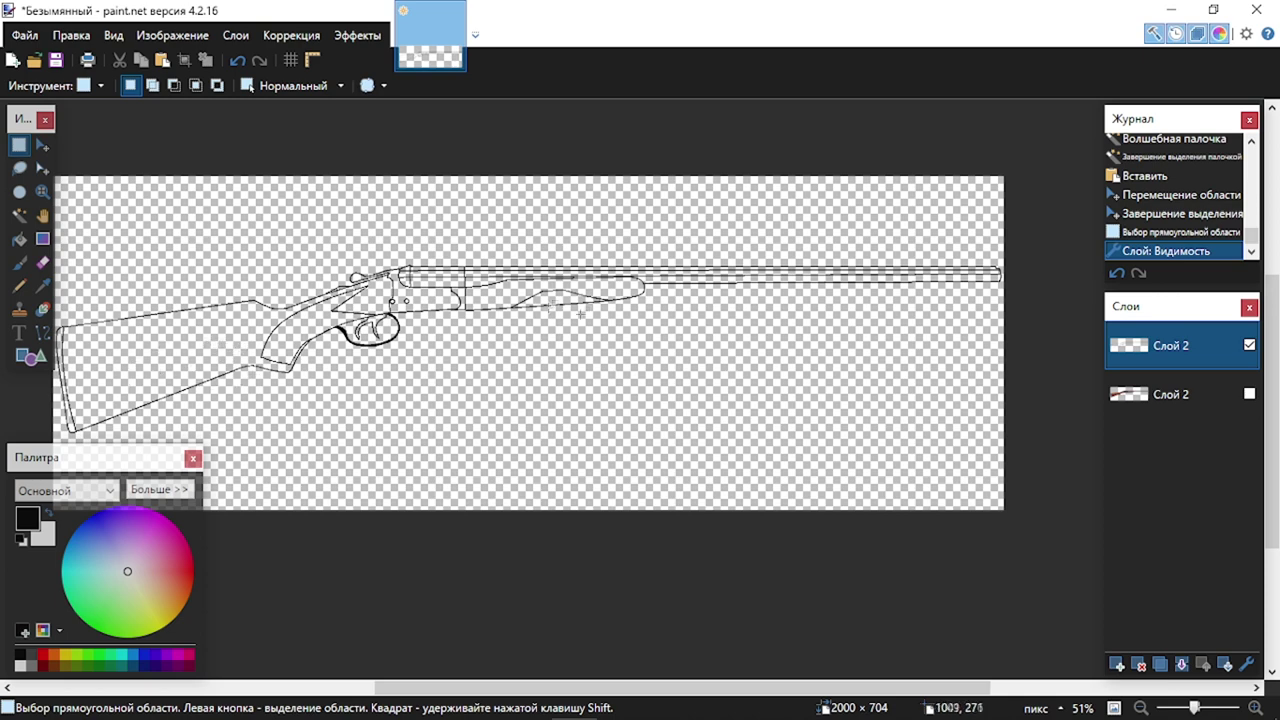
left_click(1249, 394)
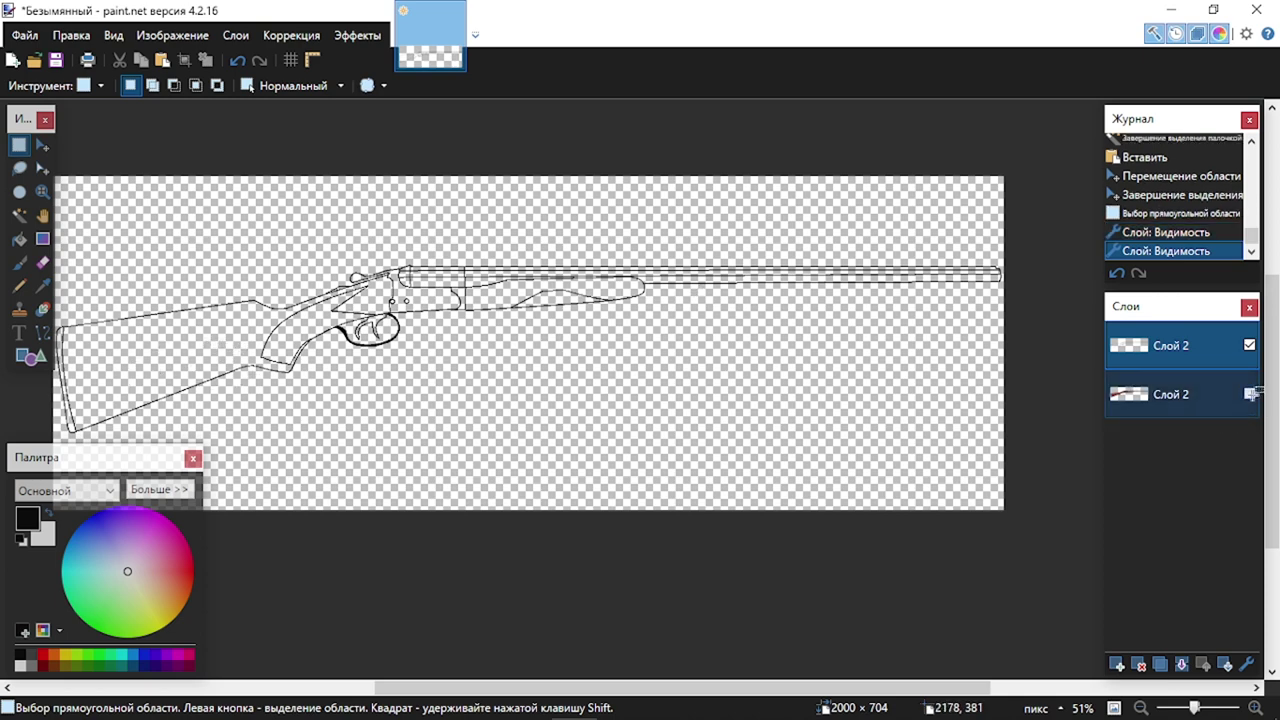
Sample a brown wood color from the stock on the photo layer with the Color Picker
left_click(1186, 394)
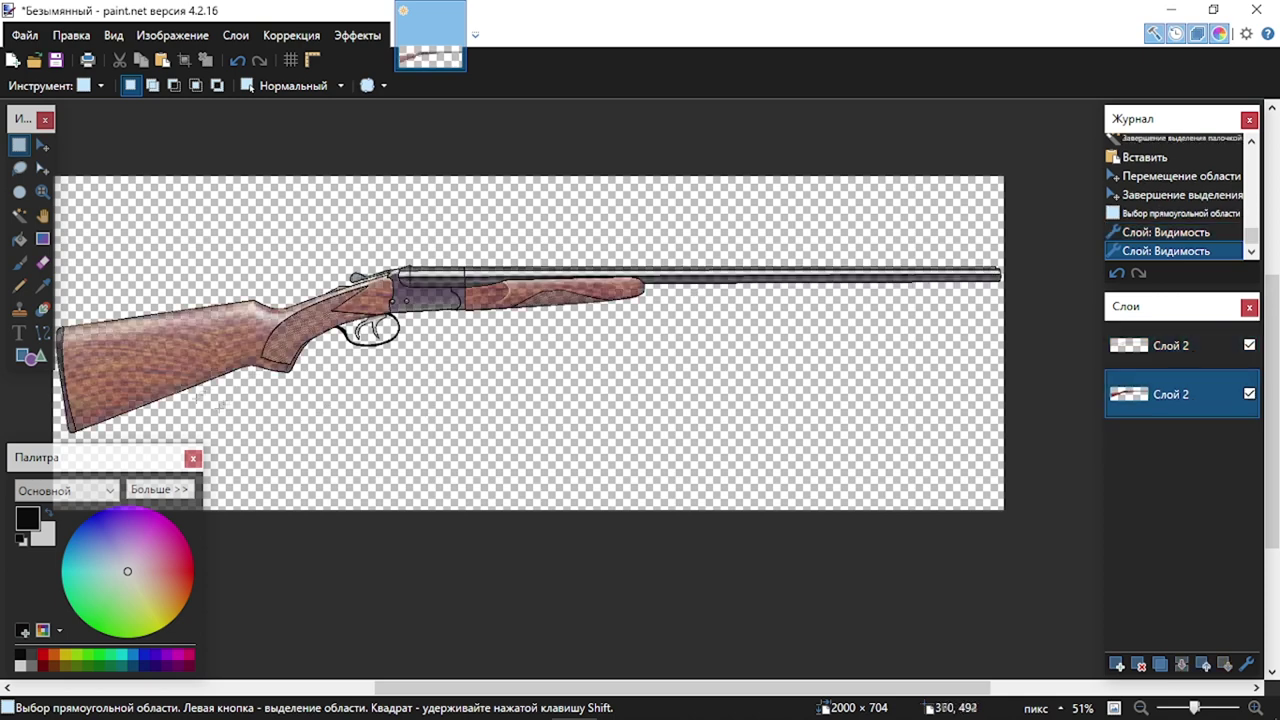
left_click(42, 286)
scroll(265, 410, "up", 4)
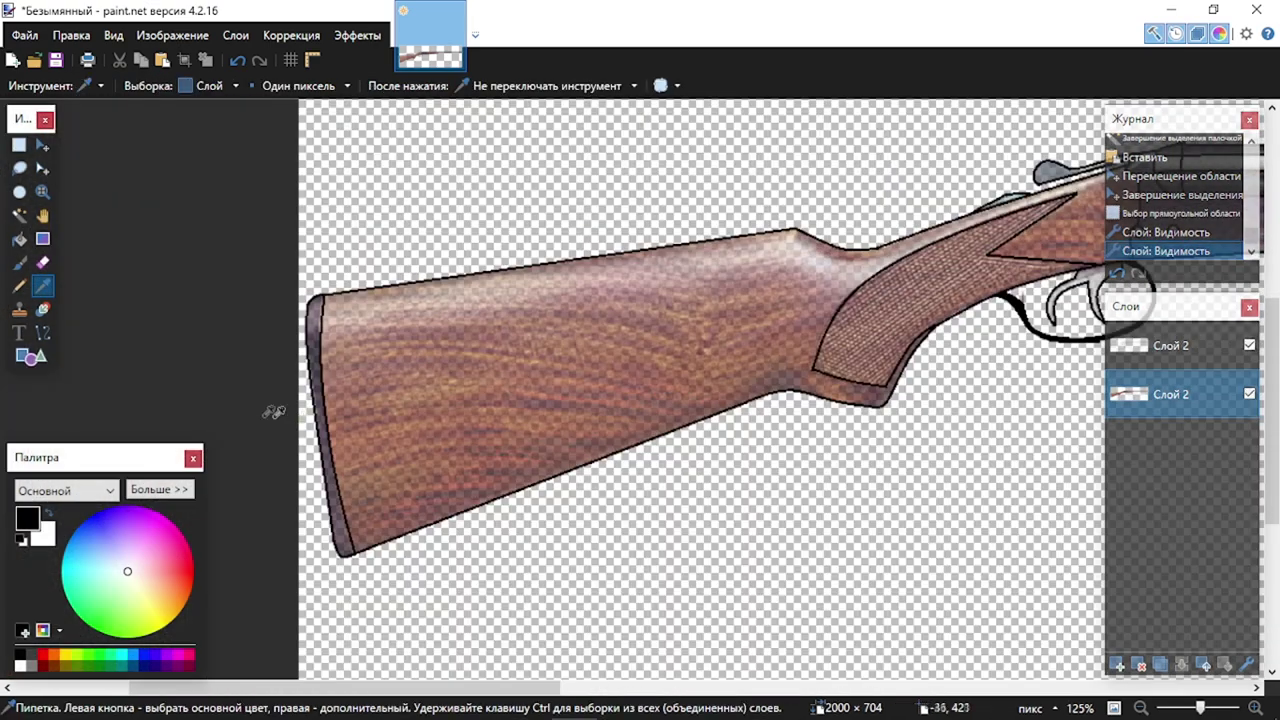
scroll(406, 420, "up", 3)
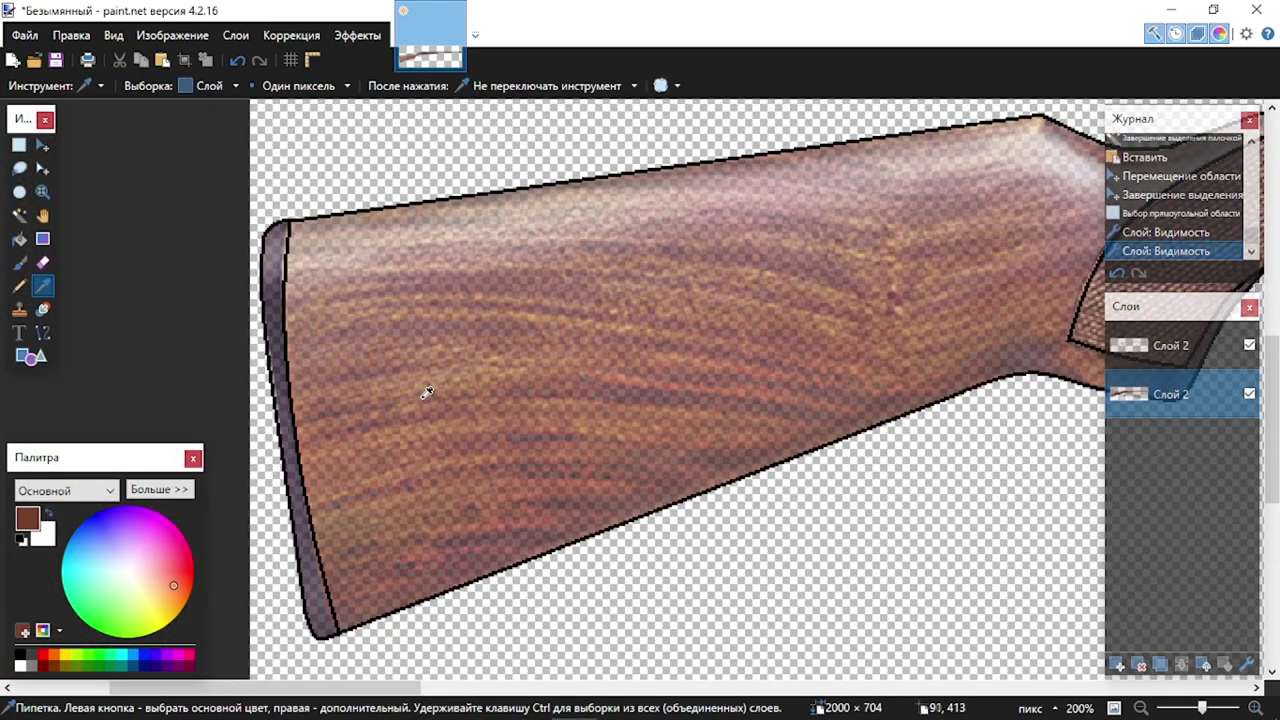
Fill the stock and the forend with the sampled brown on the outline layer
left_click(1150, 345)
key("f")
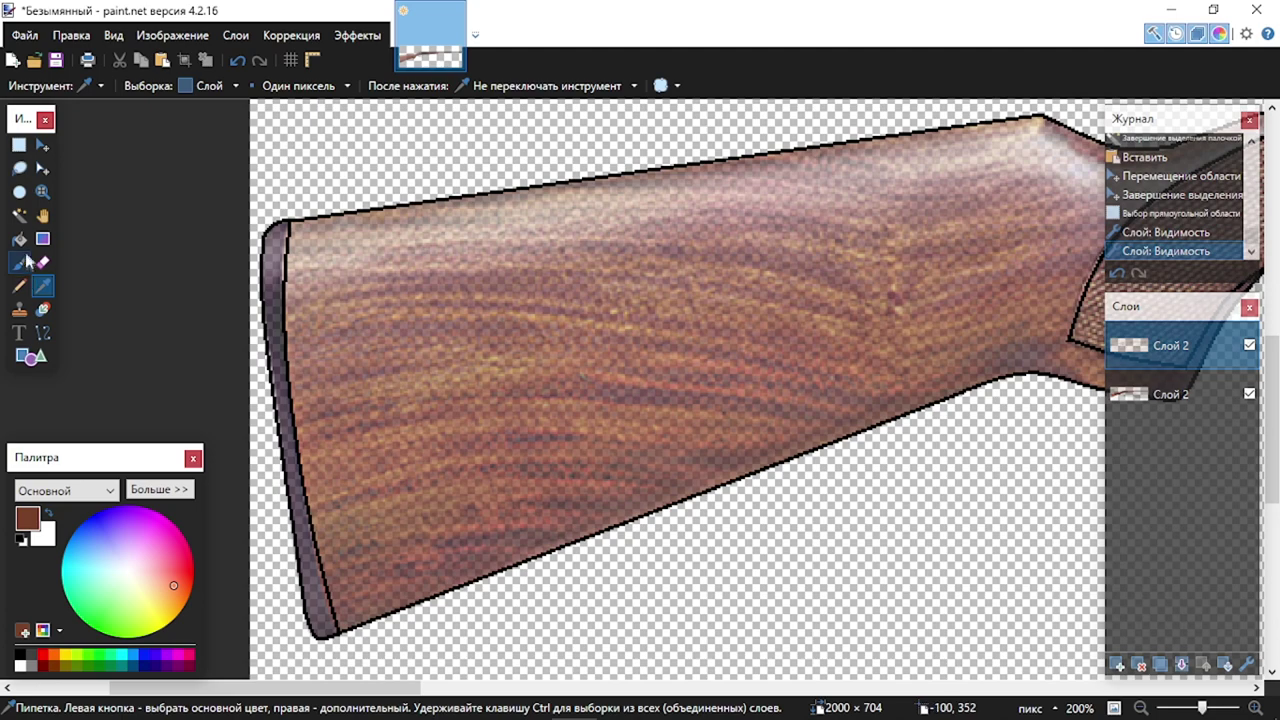
left_click(497, 329)
scroll(580, 363, "down", 4)
scroll(626, 363, "up", 2)
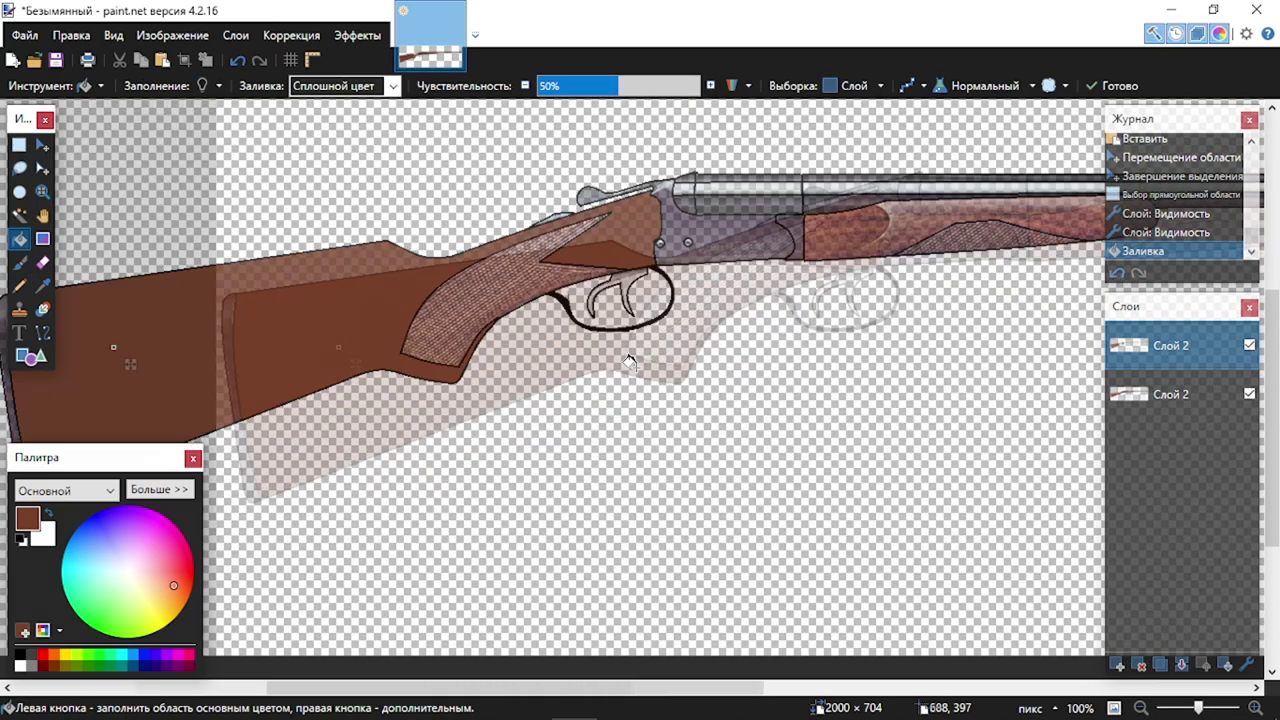
left_click(787, 222)
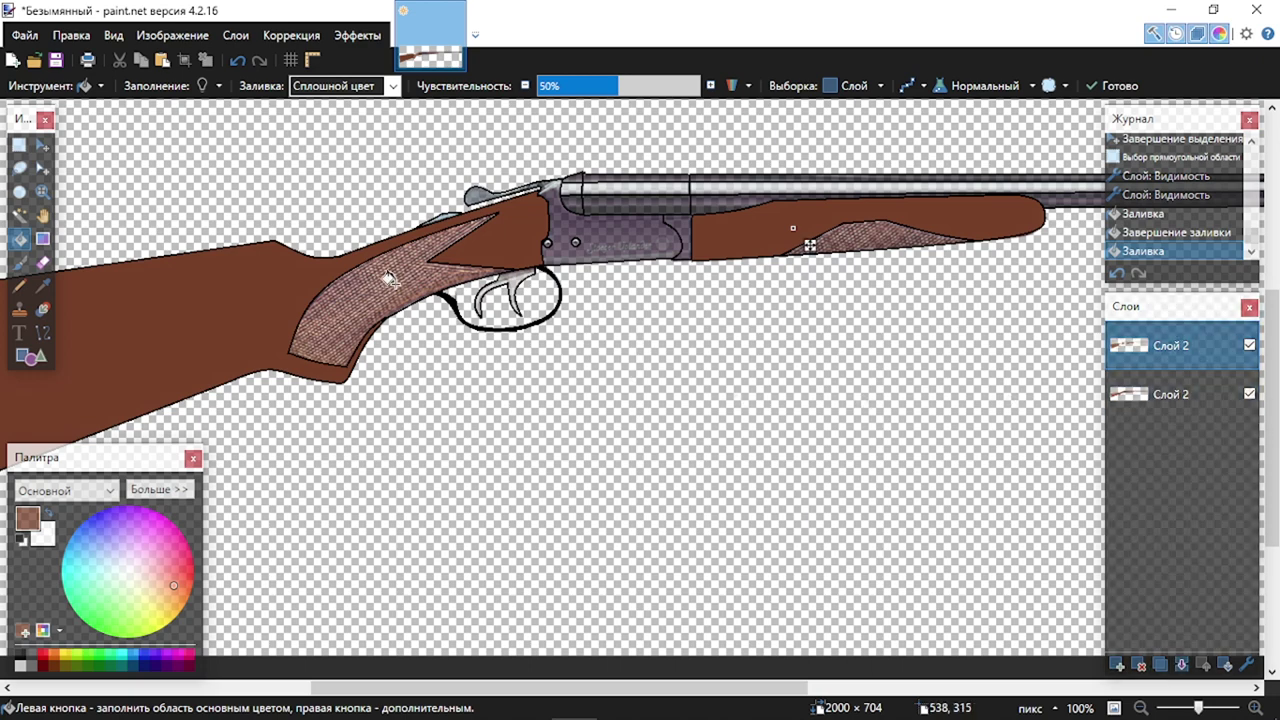
Sample a dark brown from the photo's checkered grip and select both checkered panels on the outline layer with the Magic Wand
left_click(1170, 395)
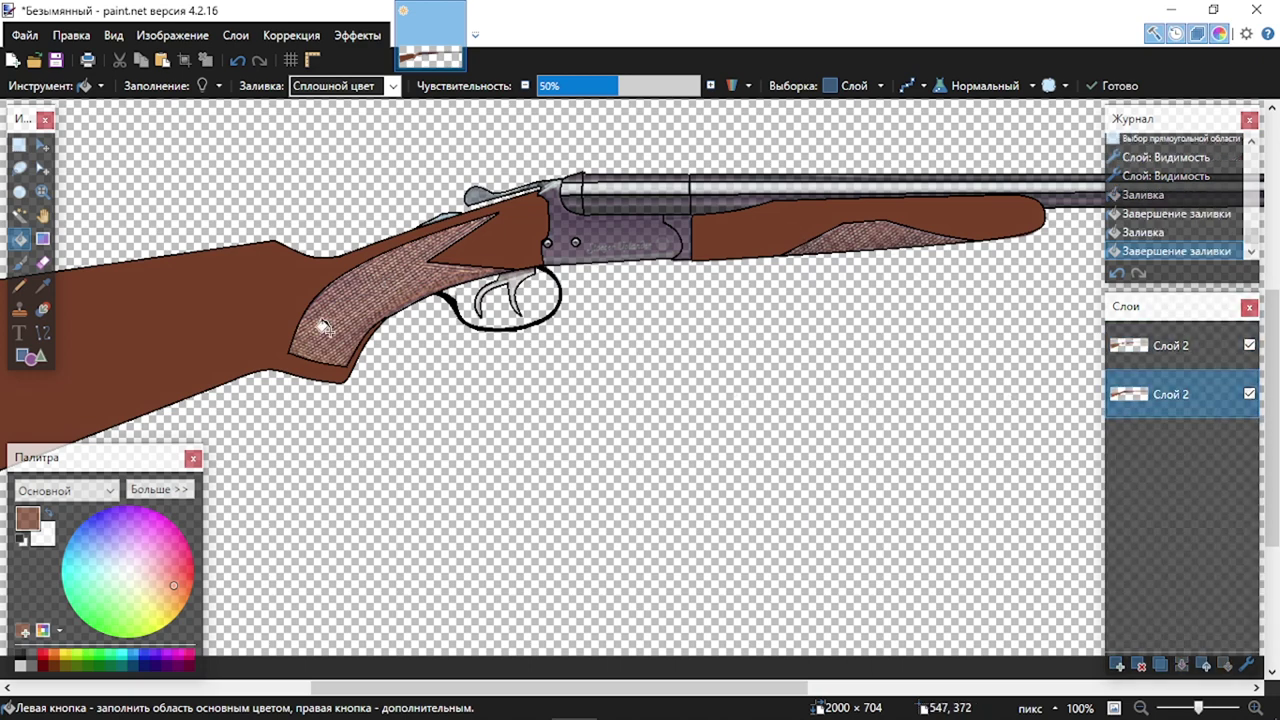
left_click(42, 286)
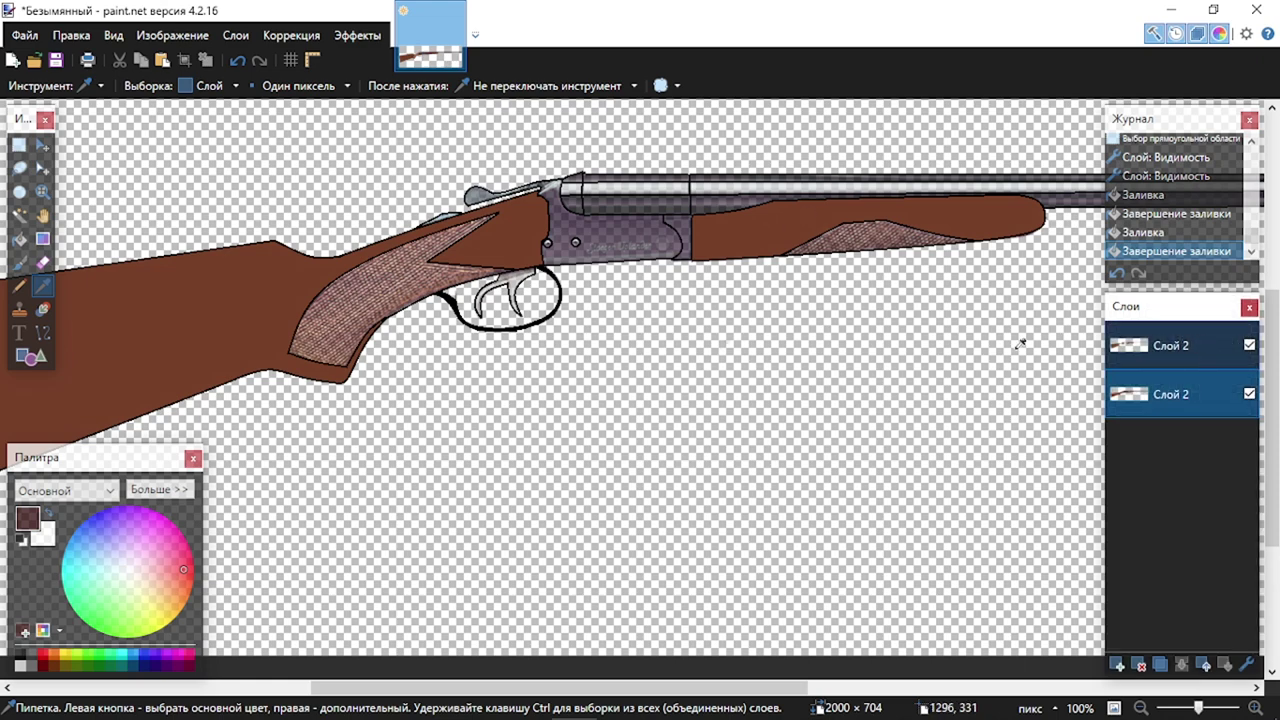
left_click(18, 217)
left_click(369, 291)
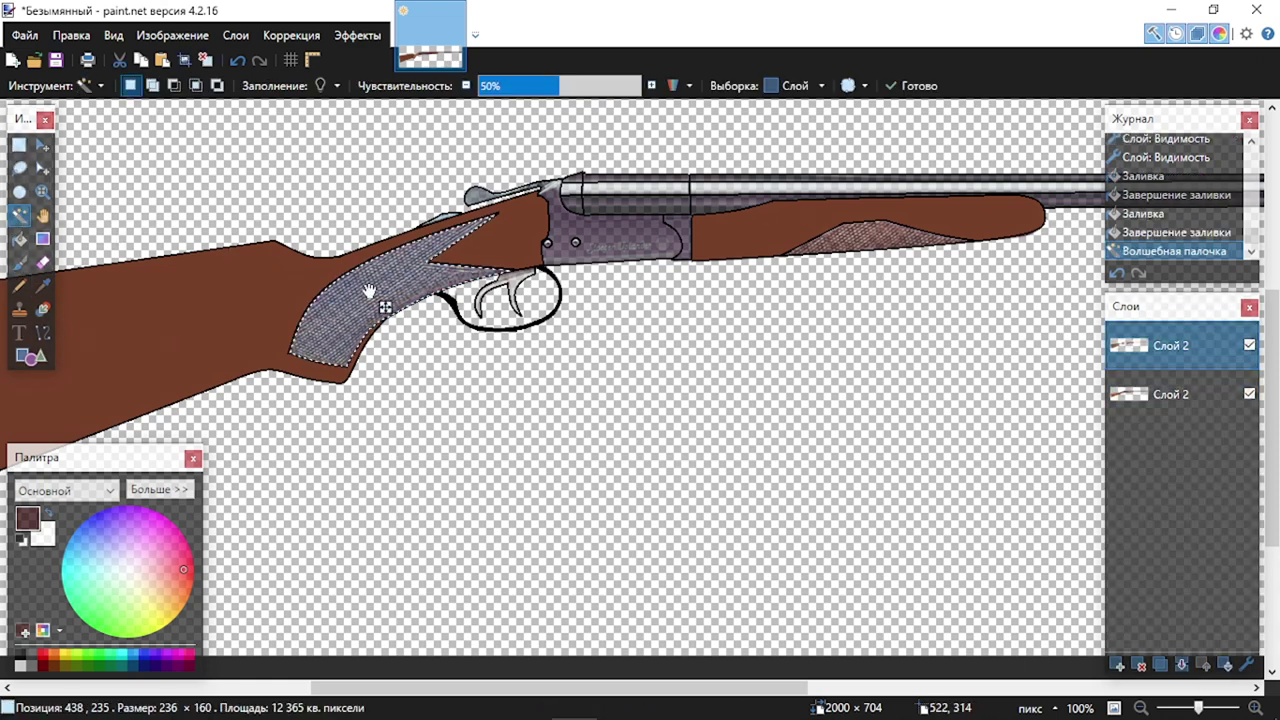
left_click(864, 240, "ctrl")
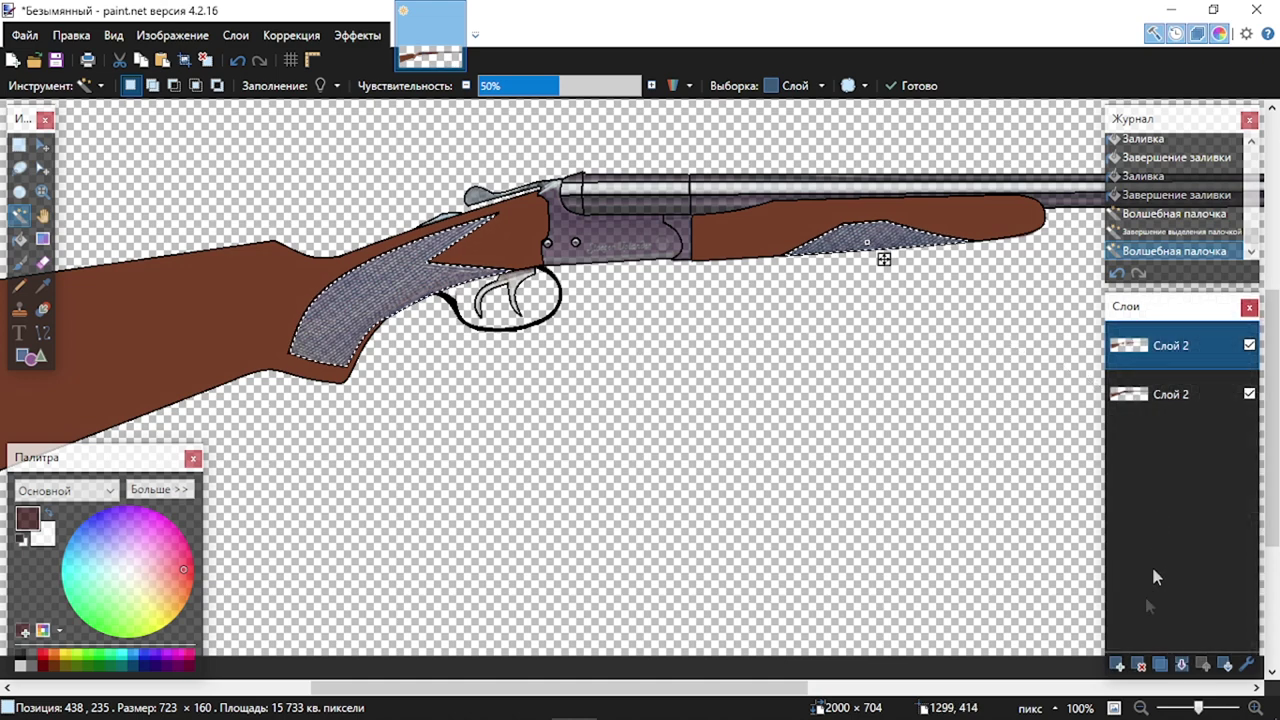
Add a new layer and fill both selected checkered panels with the sampled dark brown
left_click(1117, 665)
left_click(19, 239)
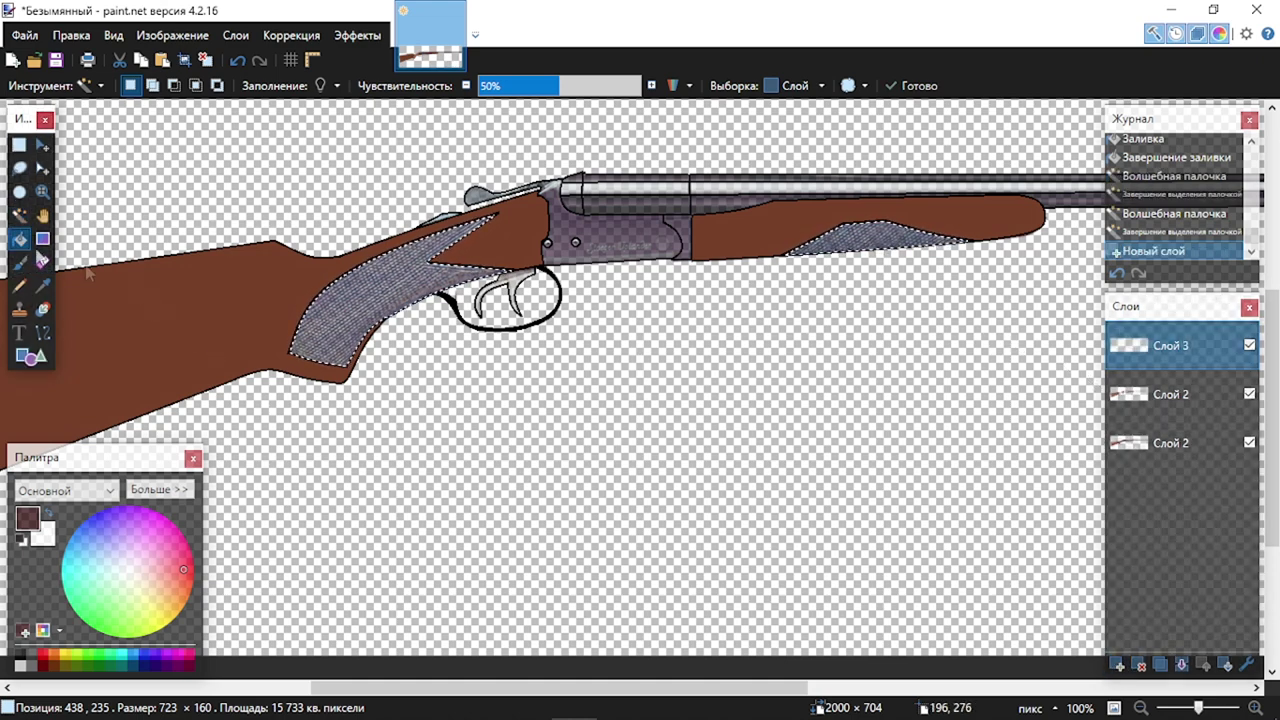
left_click(352, 289)
left_click(884, 241)
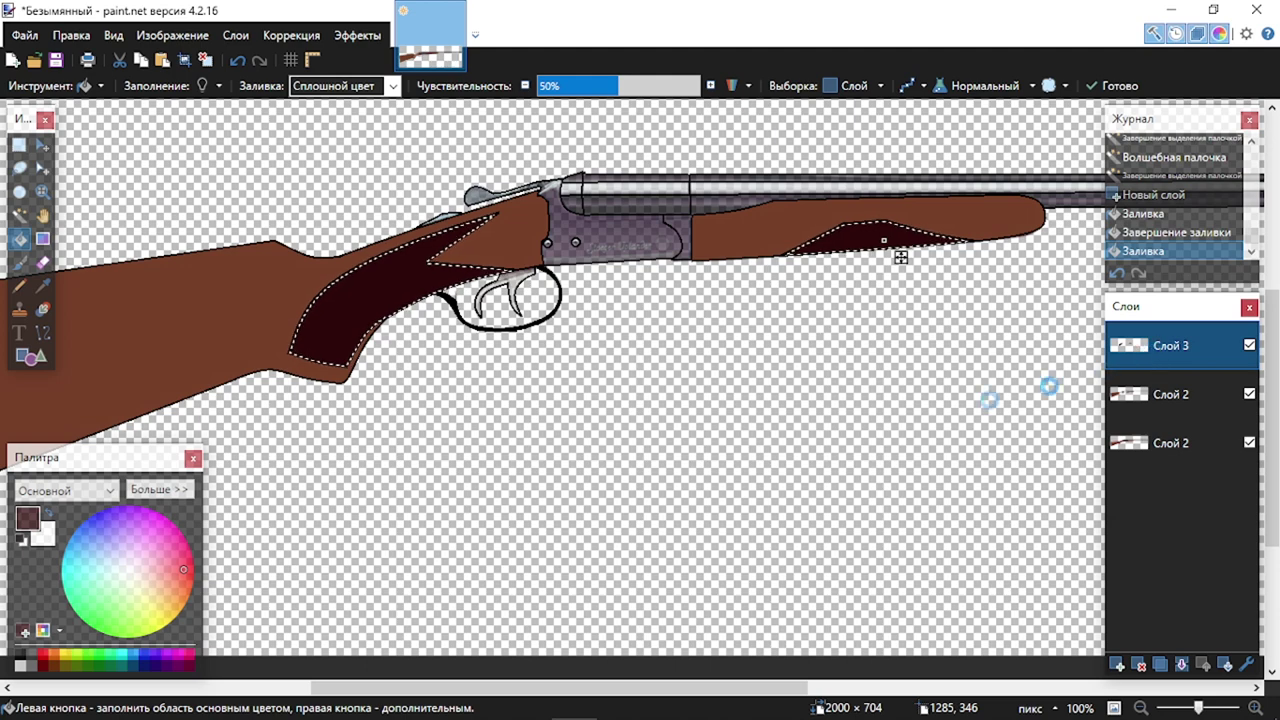
Set the opacity of the top layer holding the dark brown panel fills to 194
double_click(1170, 348)
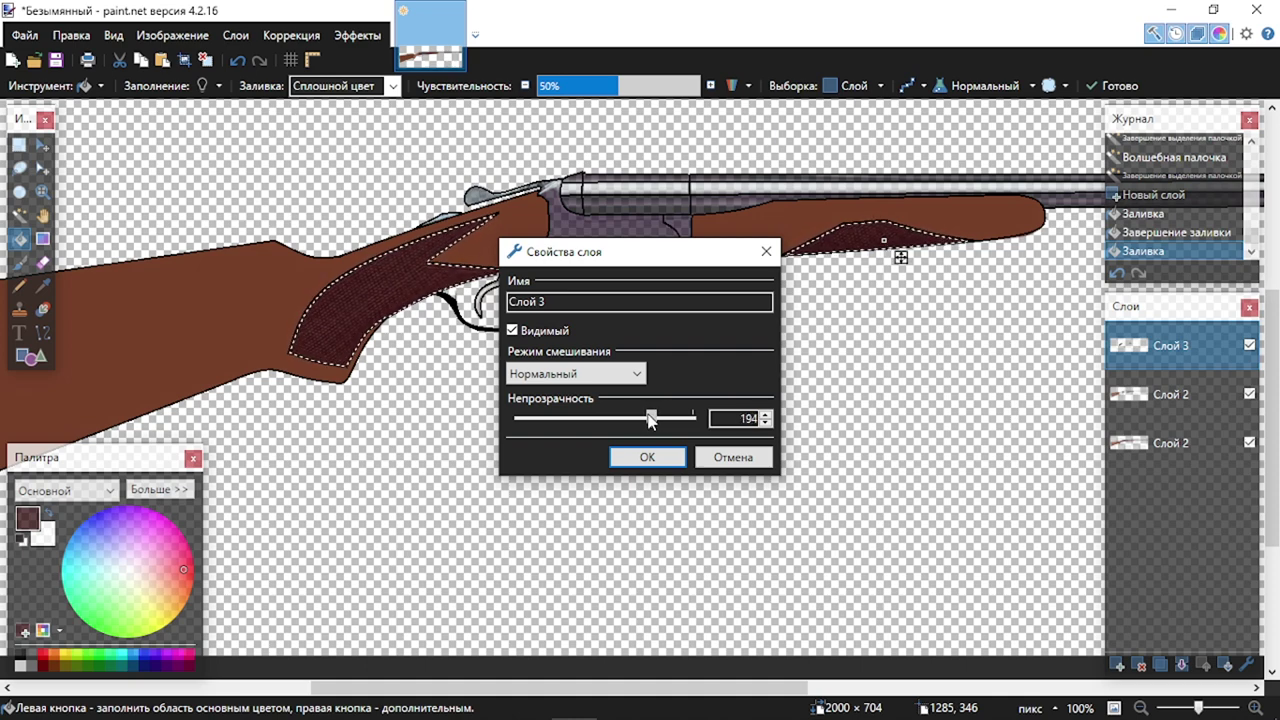
left_click(648, 455)
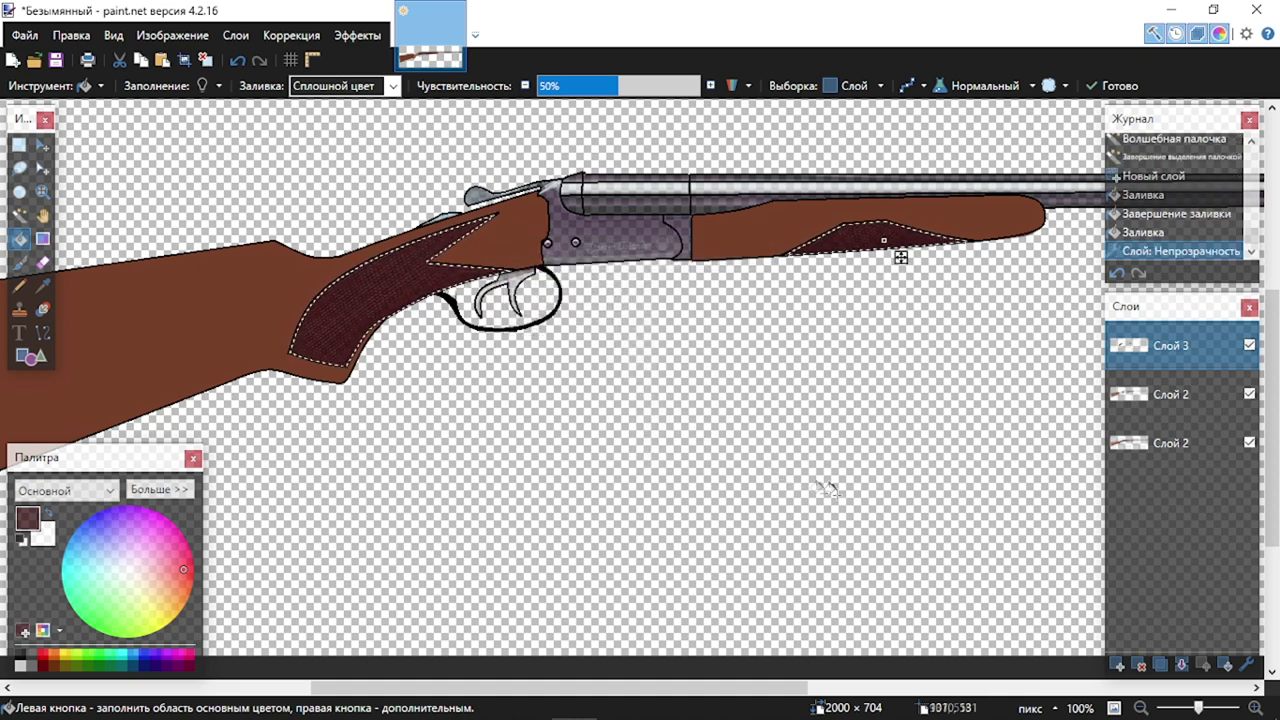
Try opacity 255 on the bottom photo layer and settle on 192
double_click(1189, 444)
left_click_drag(641, 418, 693, 418)
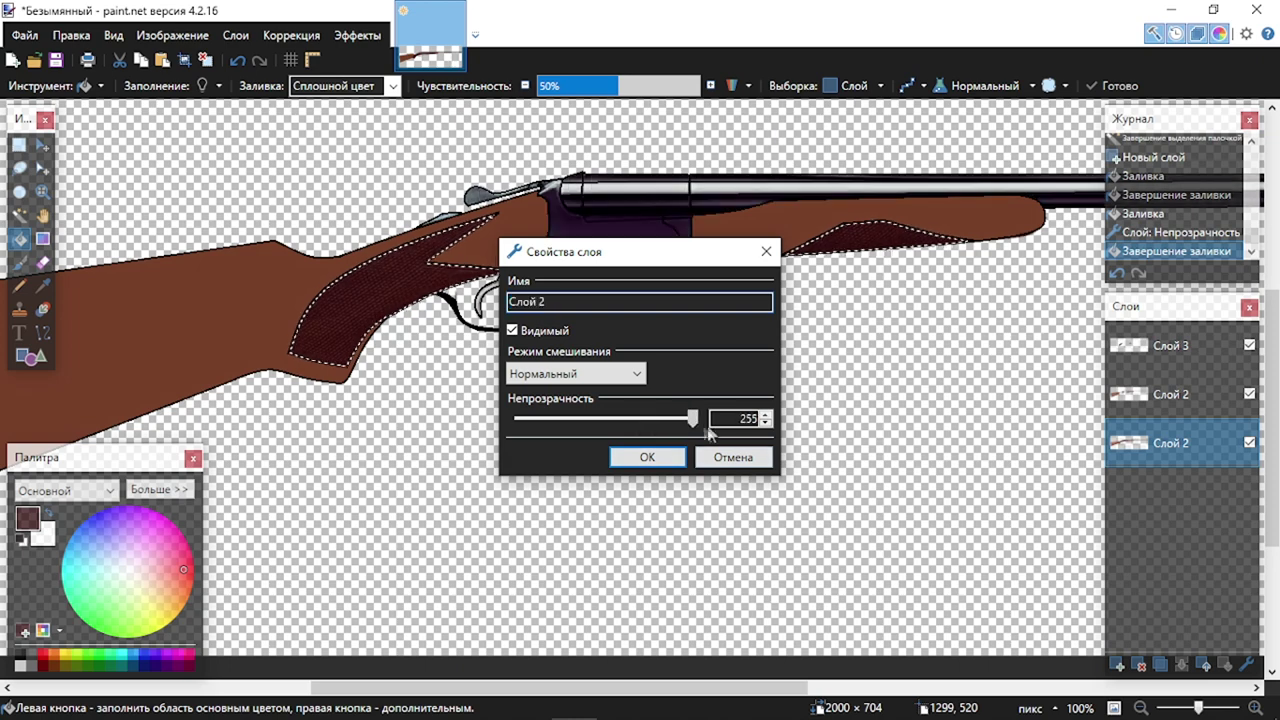
left_click(645, 458)
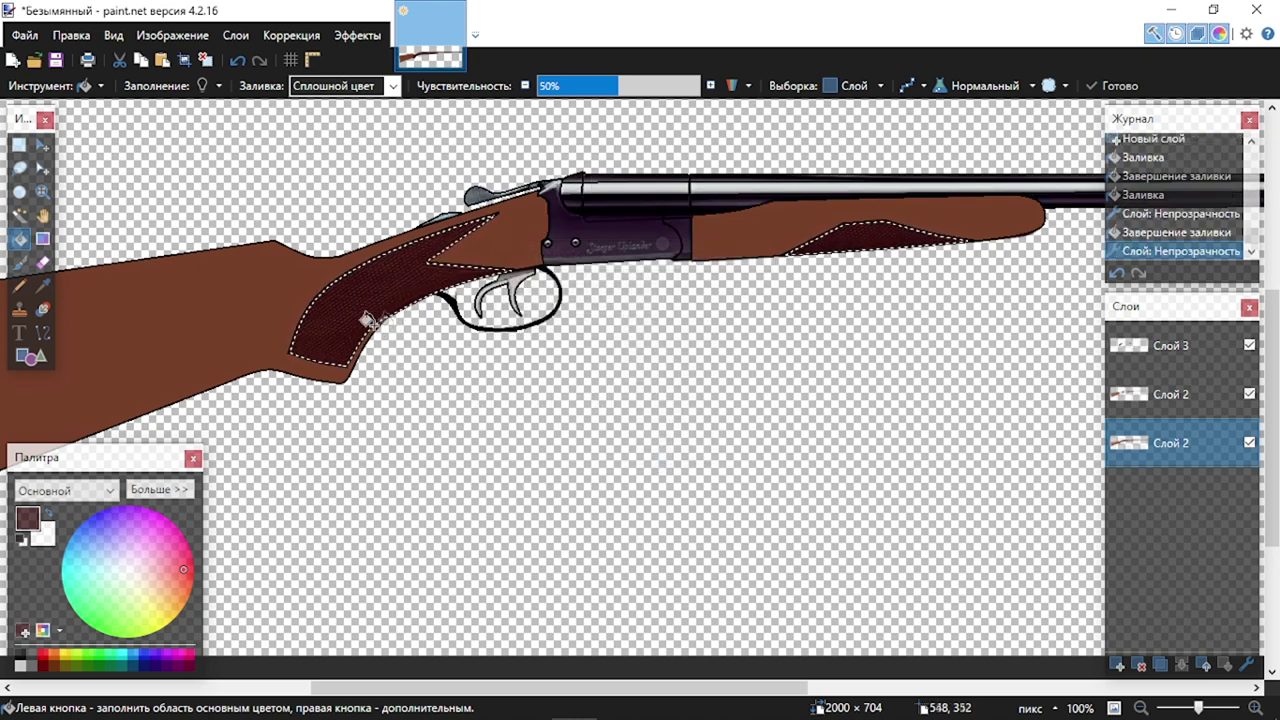
double_click(1112, 449)
left_click_drag(693, 418, 660, 420)
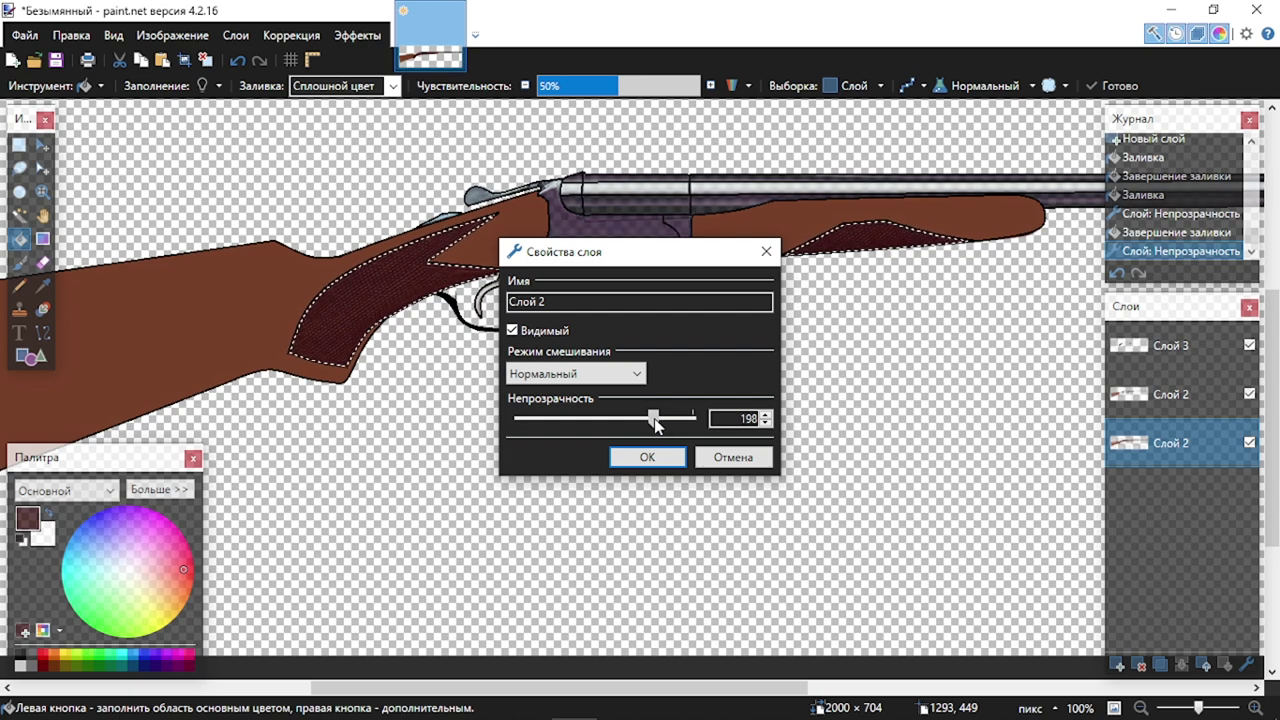
left_click_drag(664, 436, 651, 424)
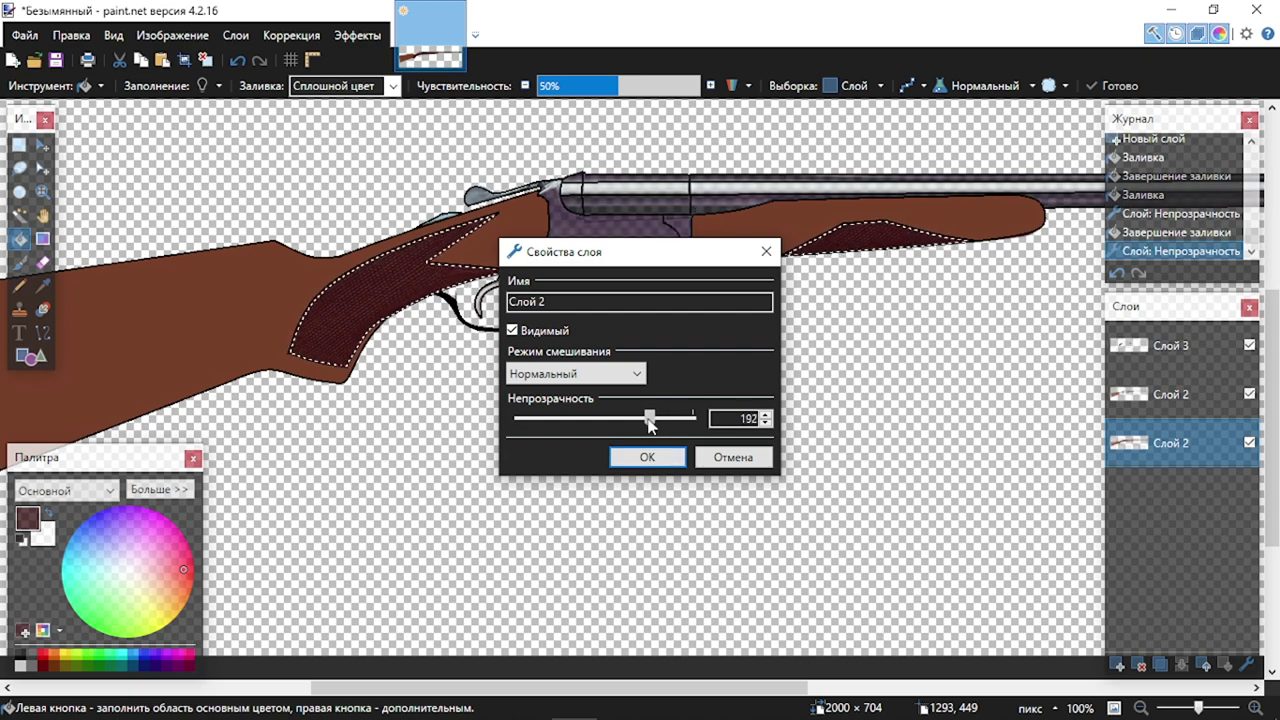
left_click(648, 458)
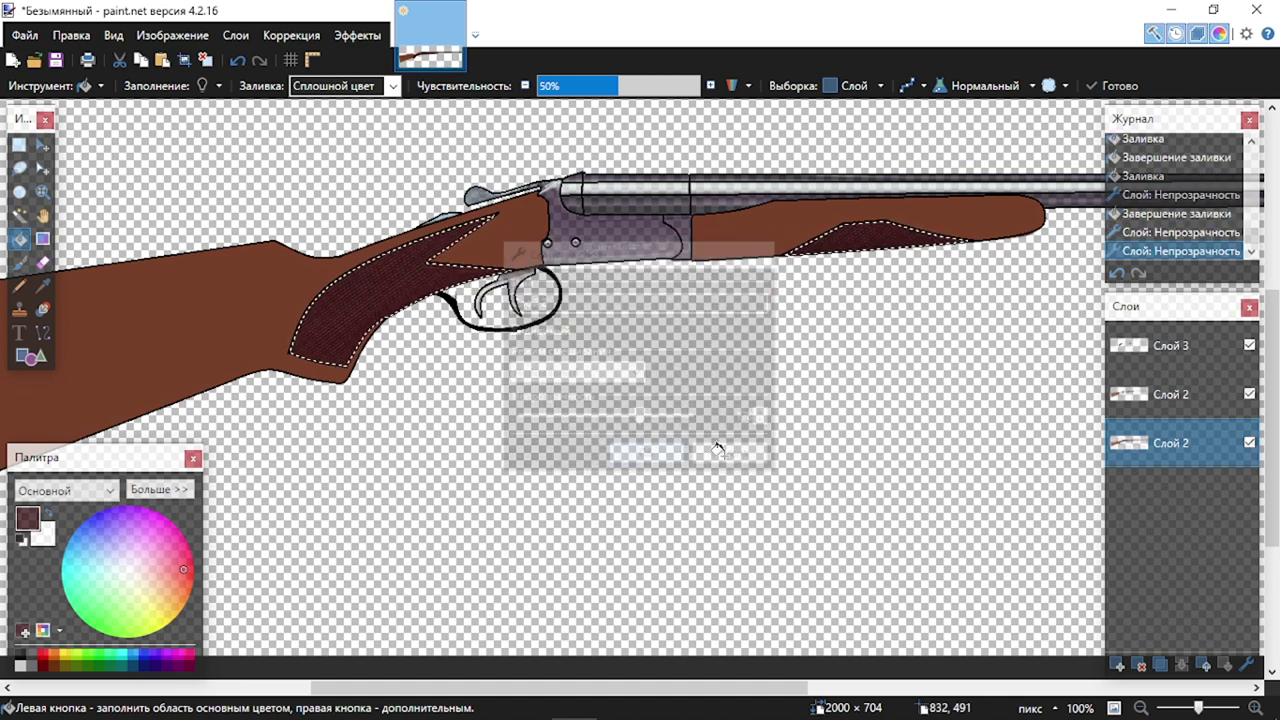
Make the outline layer active and clear the selection around the checkered panels
left_click(1185, 393)
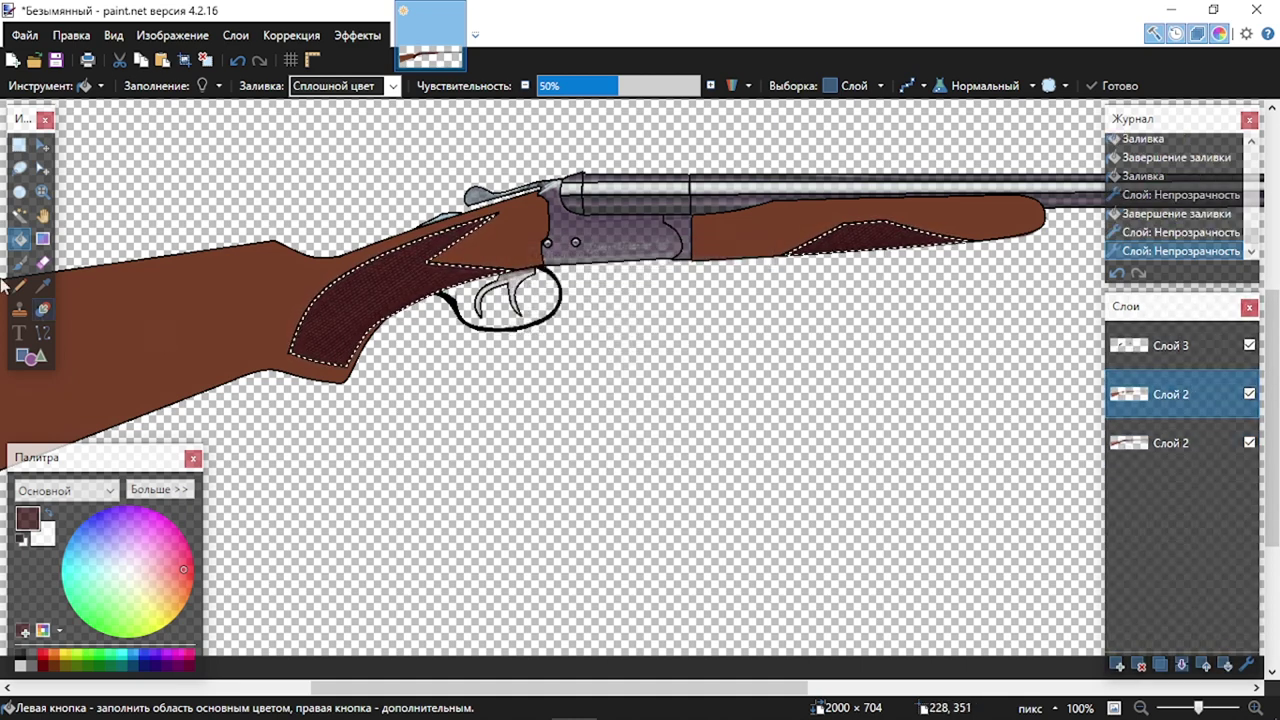
left_click(19, 145)
left_click(632, 476)
Try filling the butt plate on the outline layer with a very dark purple sampled from the photo layer
scroll(632, 476, "left", 2)
scroll(632, 476, "left", 3)
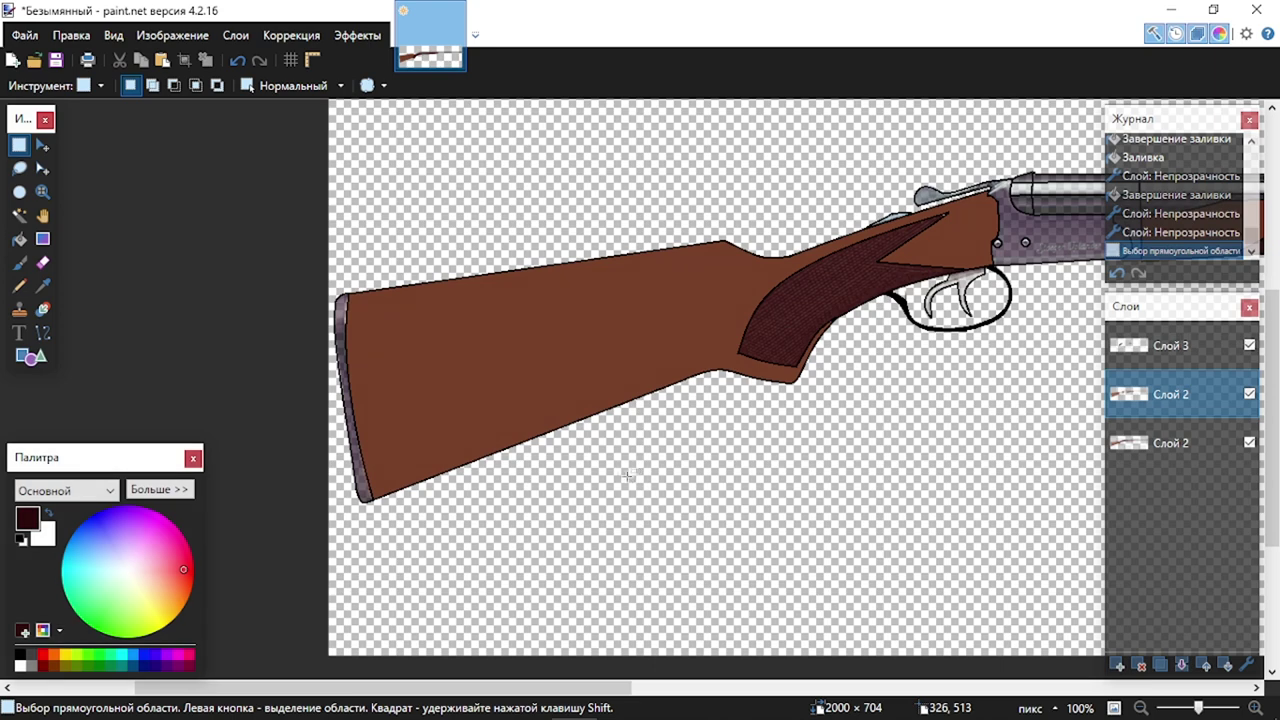
left_click(1141, 448)
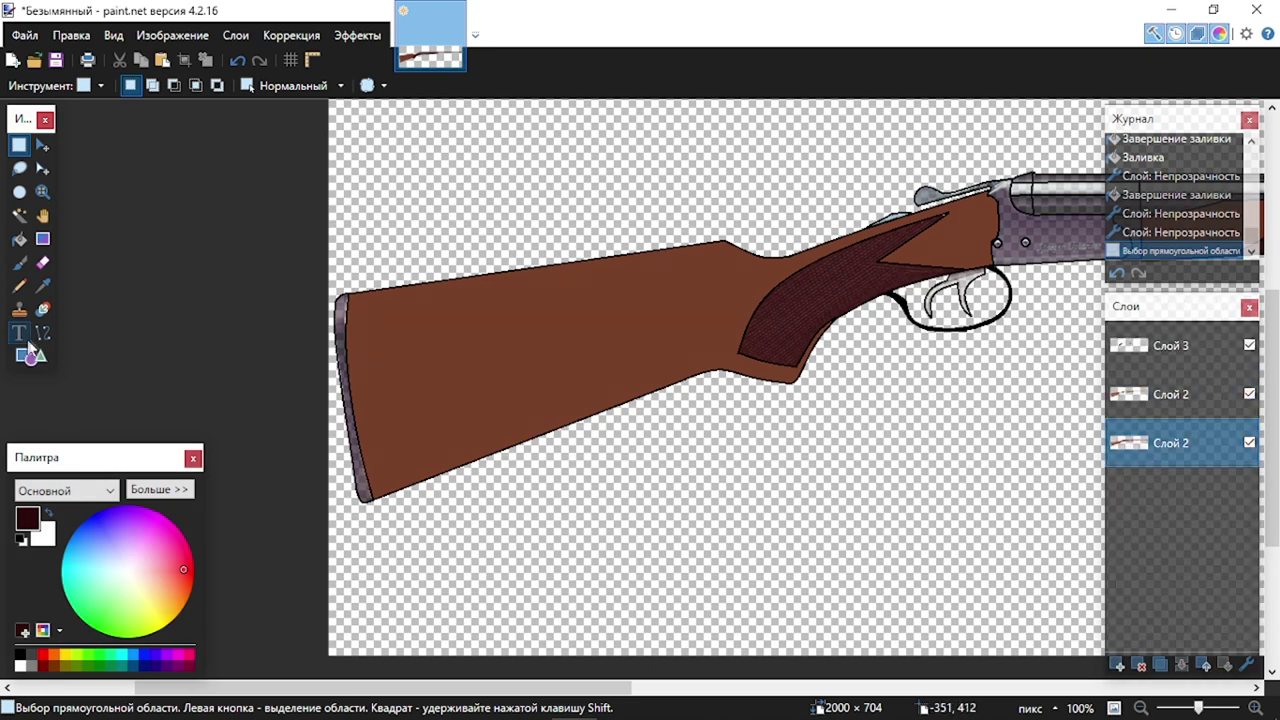
left_click(42, 287)
scroll(300, 418, "up", 5)
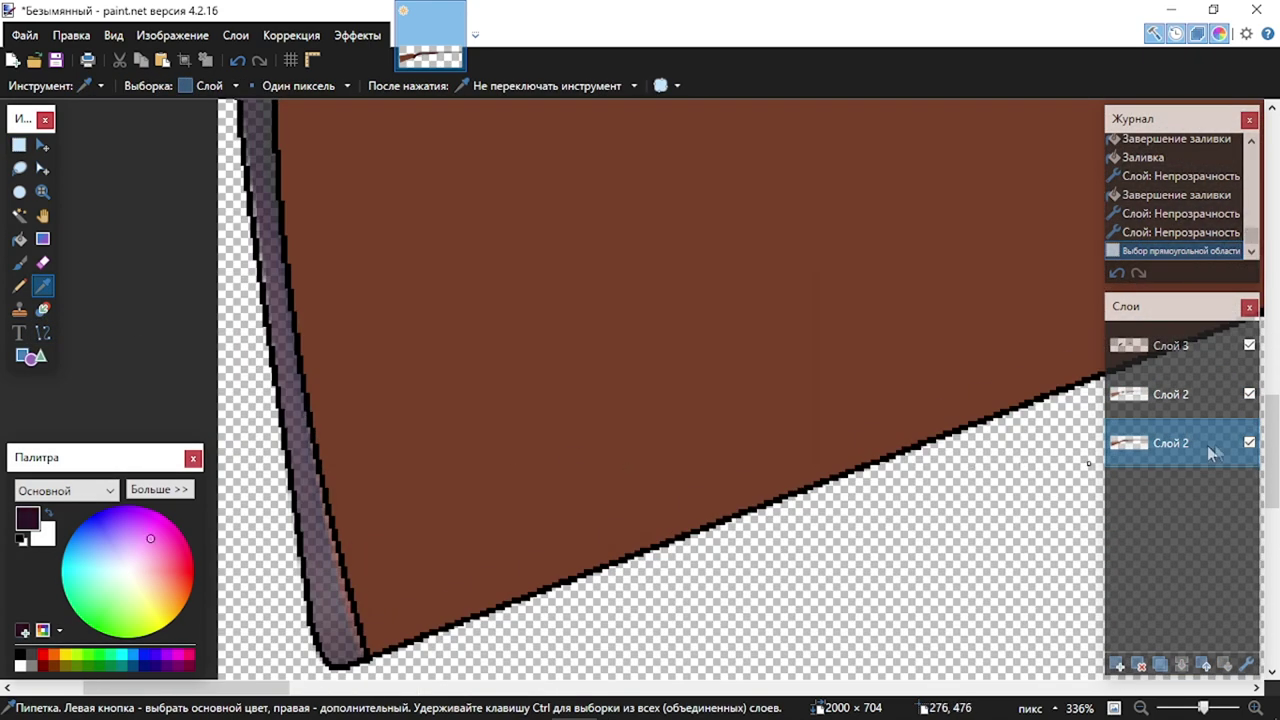
left_click(1195, 395)
key("f")
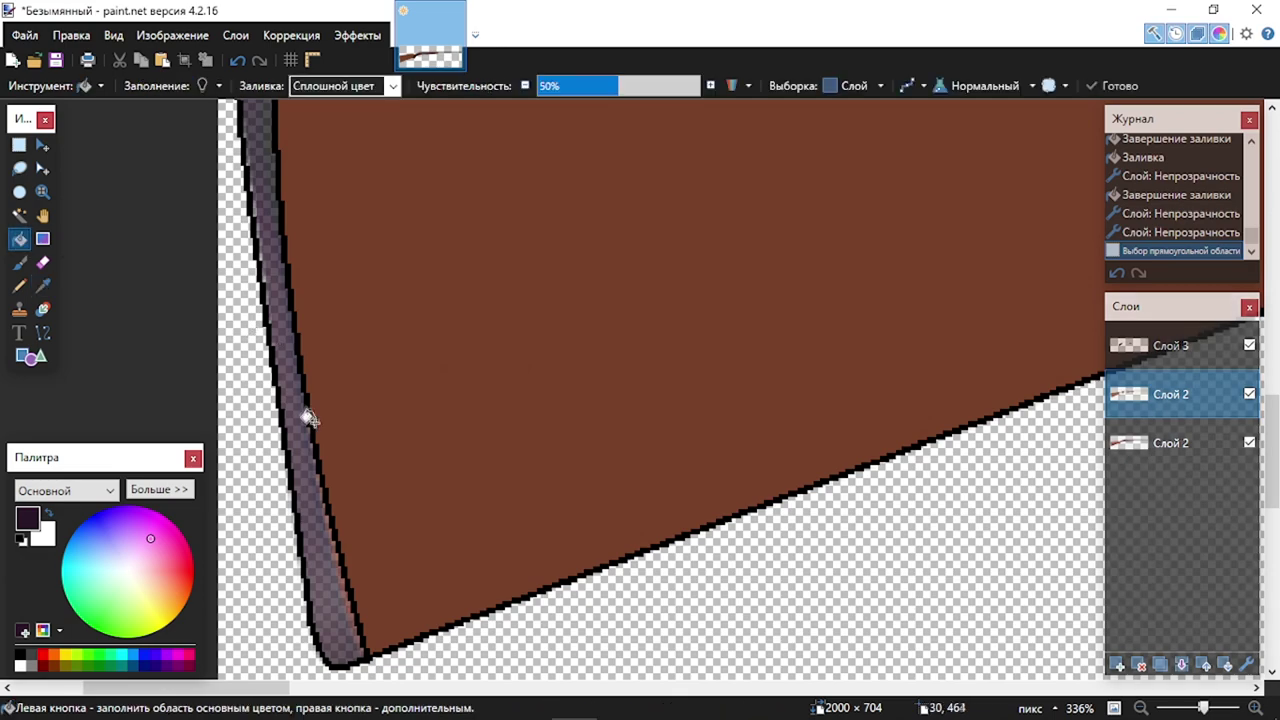
left_click(310, 422)
scroll(365, 455, "down", 4)
key("ctrl+z")
Sample a lighter grey-purple from the butt plate on the photo layer and fill the butt plate with it on the outline layer
scroll(461, 471, "up", 3)
left_click(1175, 443)
key("k")
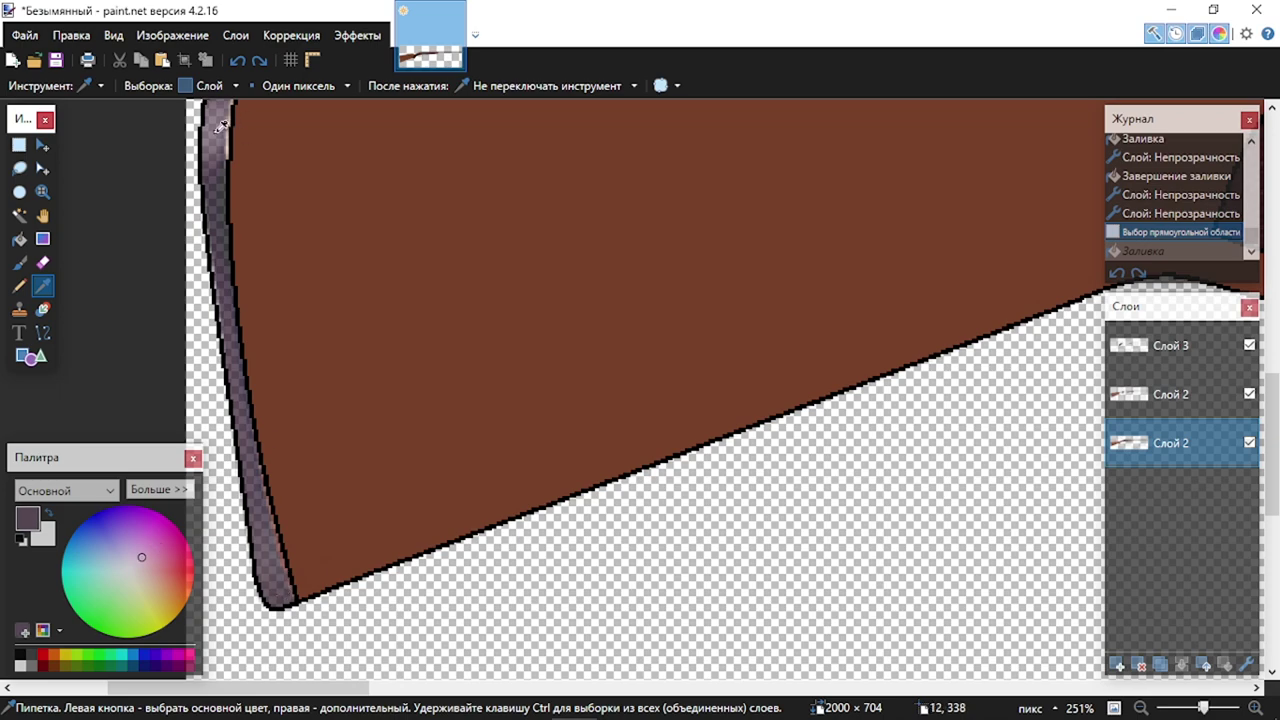
left_click(1160, 400)
key("f")
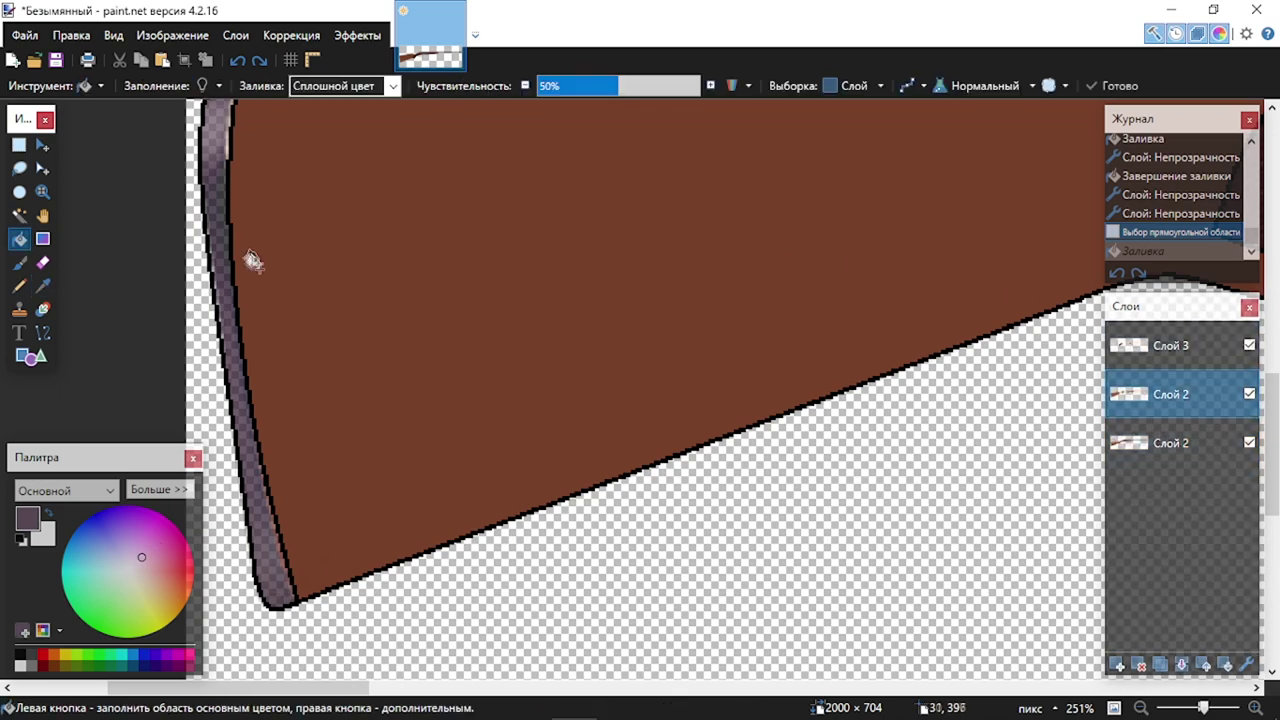
left_click(230, 217)
Try filling the receiver on the outline layer with a dark purple sampled from the photo layer
scroll(334, 337, "down", 3)
scroll(400, 360, "right", 6)
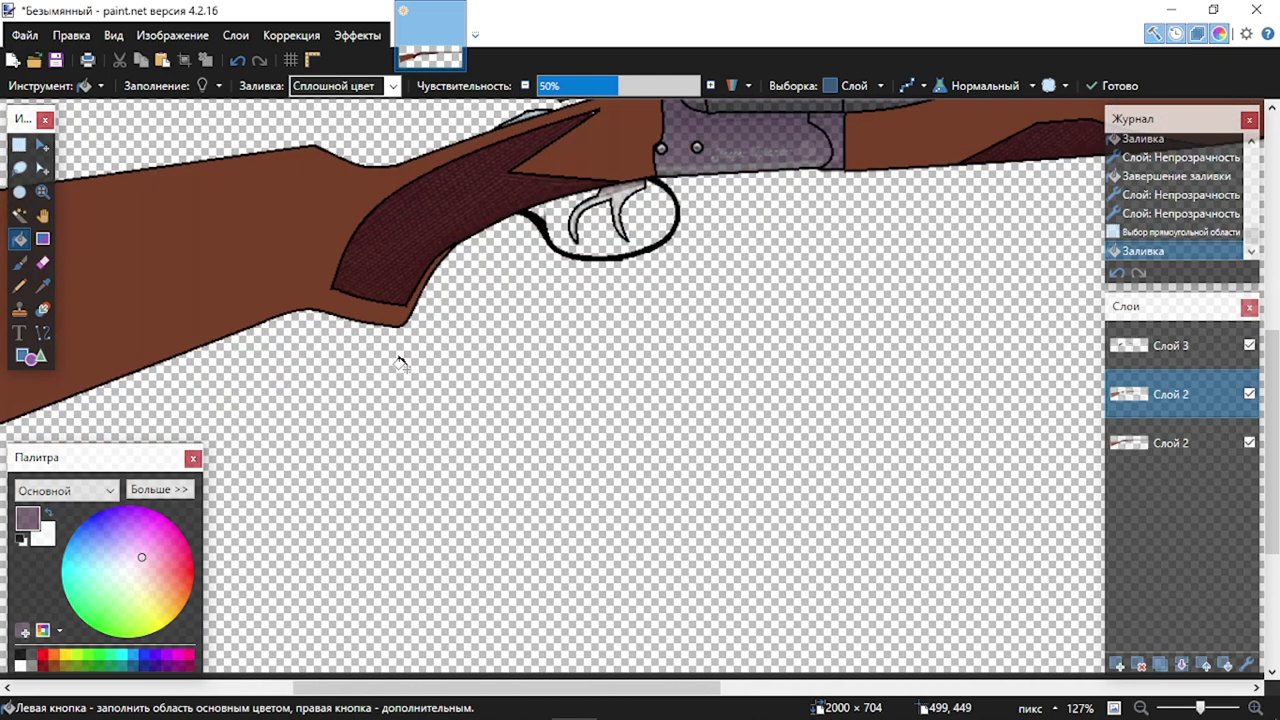
scroll(406, 367, "up", 1)
left_click(1170, 443)
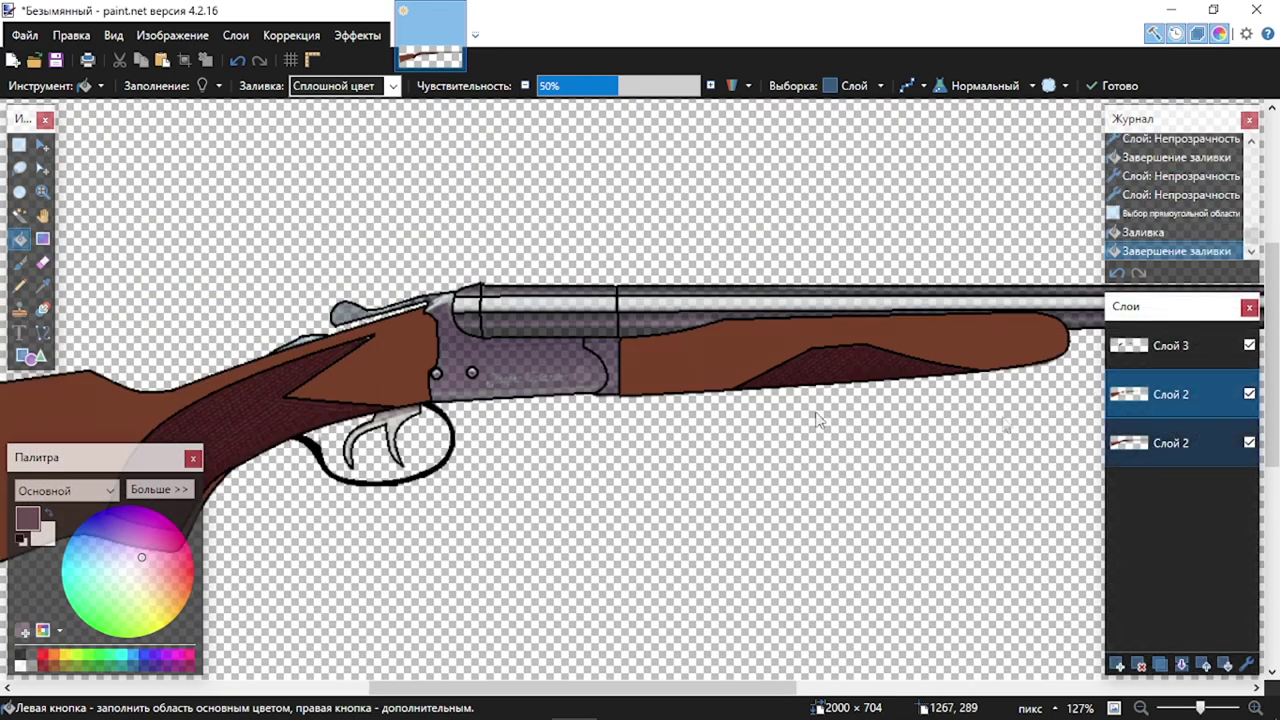
left_click(42, 286)
scroll(581, 388, "up", 3)
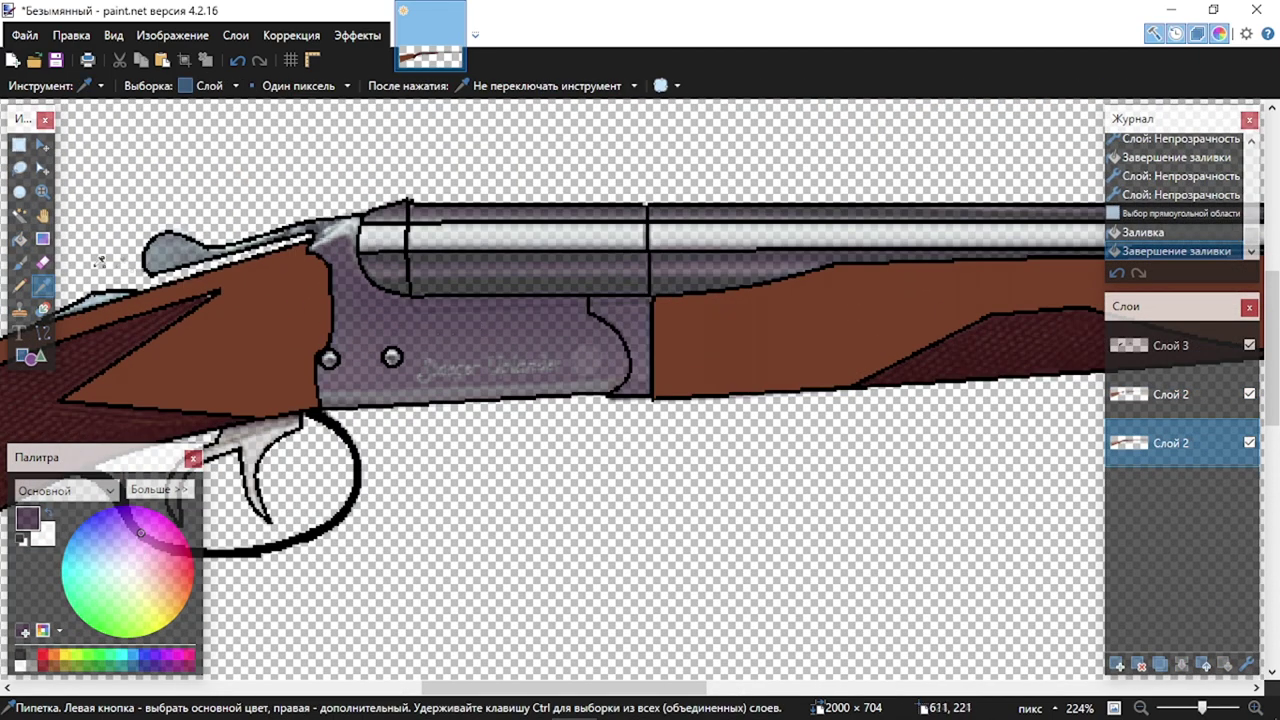
left_click(20, 240)
left_click(1222, 400)
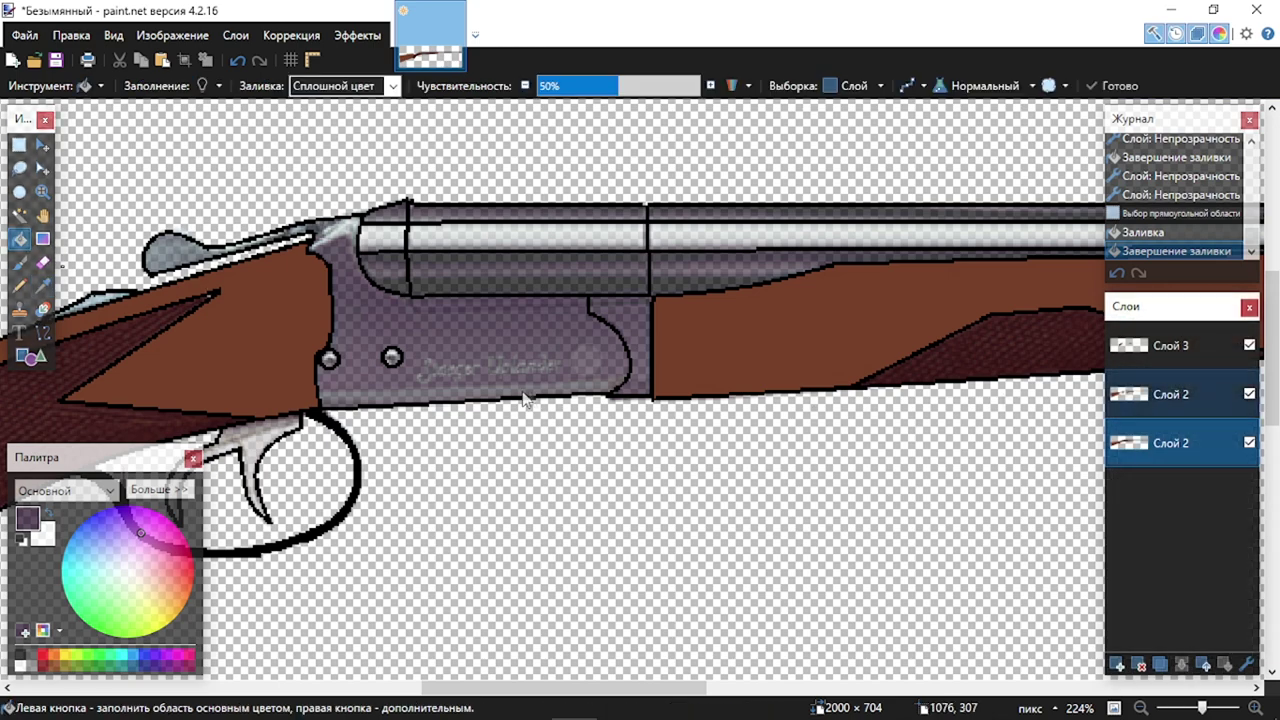
left_click(480, 357)
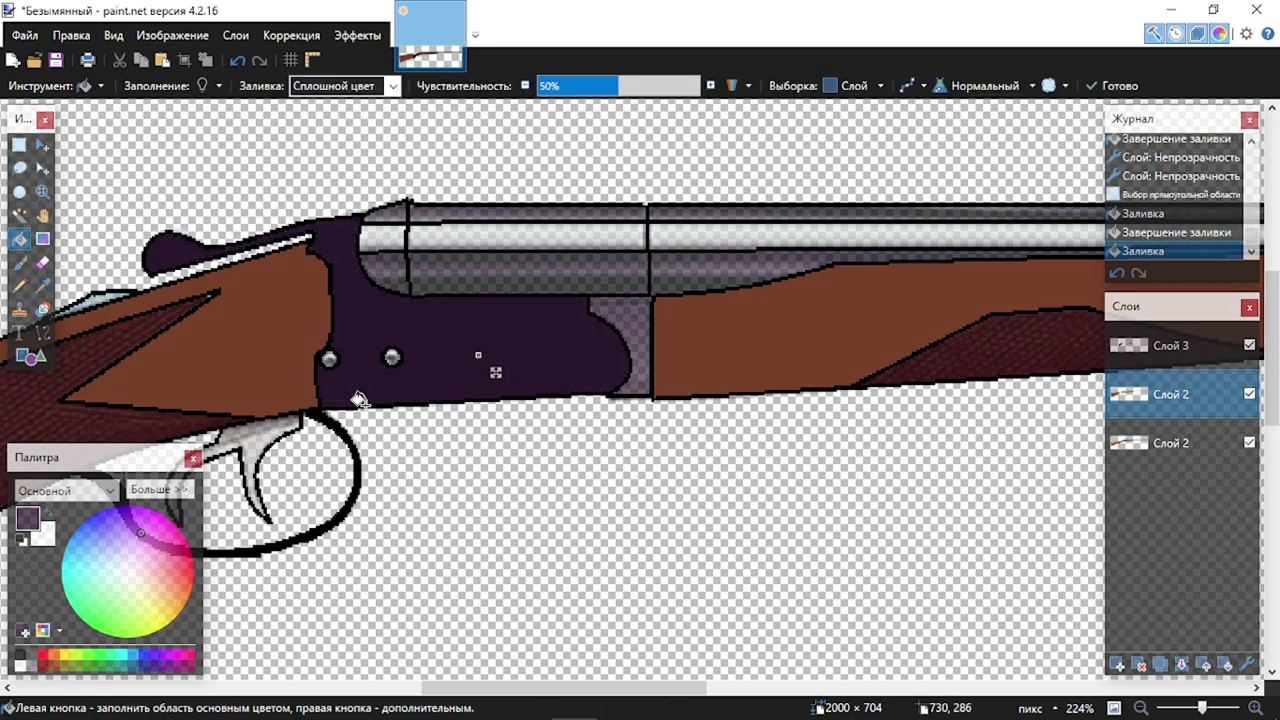
key("ctrl+z")
Sample the butt plate's grey-purple fill and apply it to the receiver and the adjoining curved piece before the forend
left_click(42, 286)
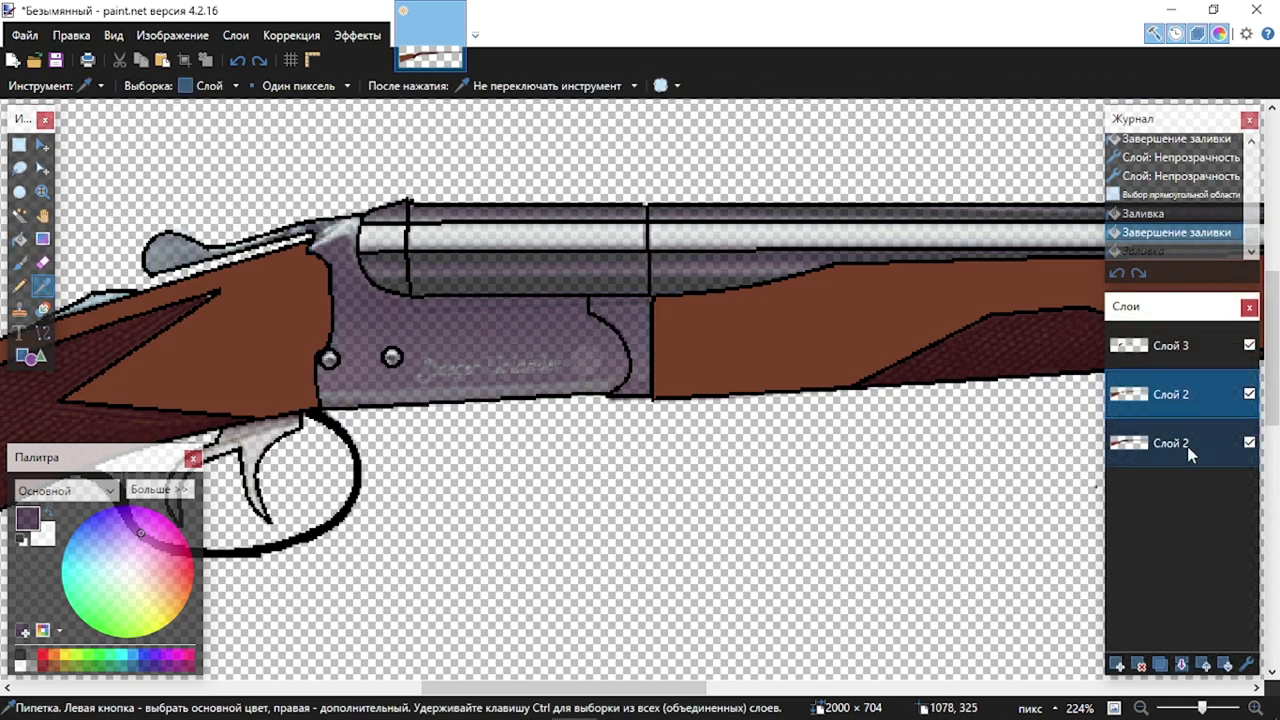
scroll(406, 546, "left", 6)
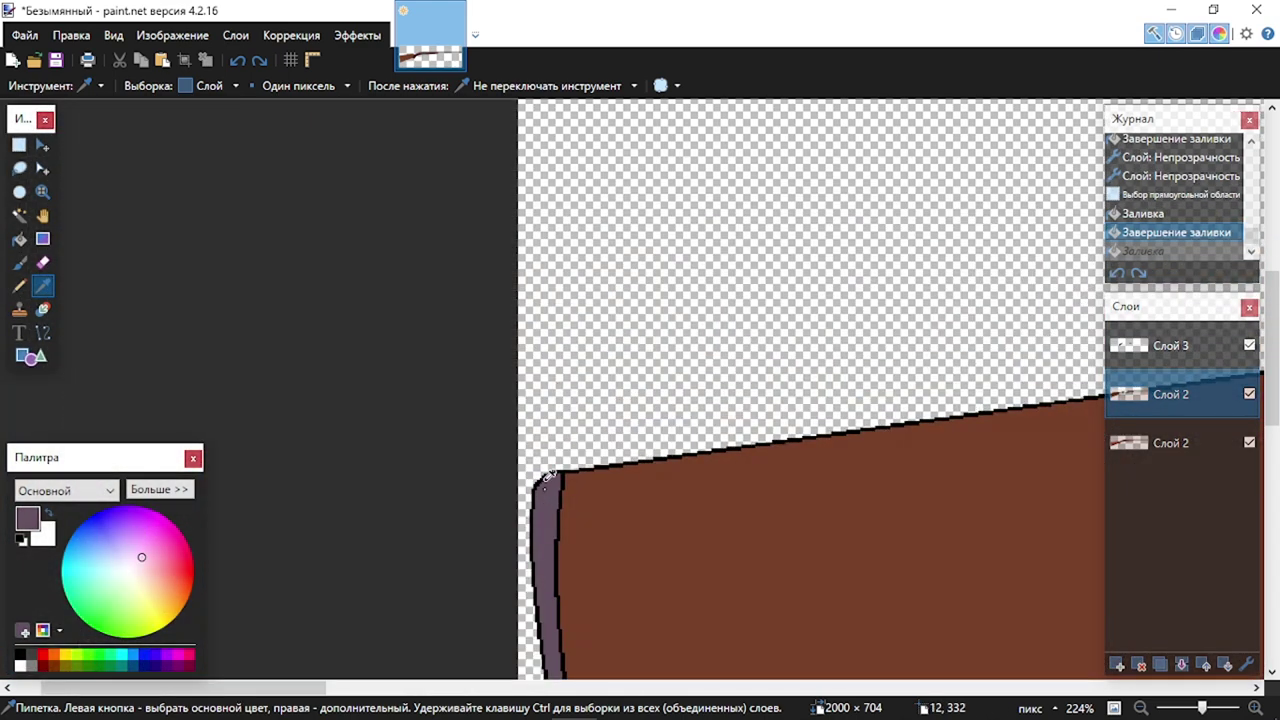
scroll(548, 478, "right", 10)
left_click(20, 240)
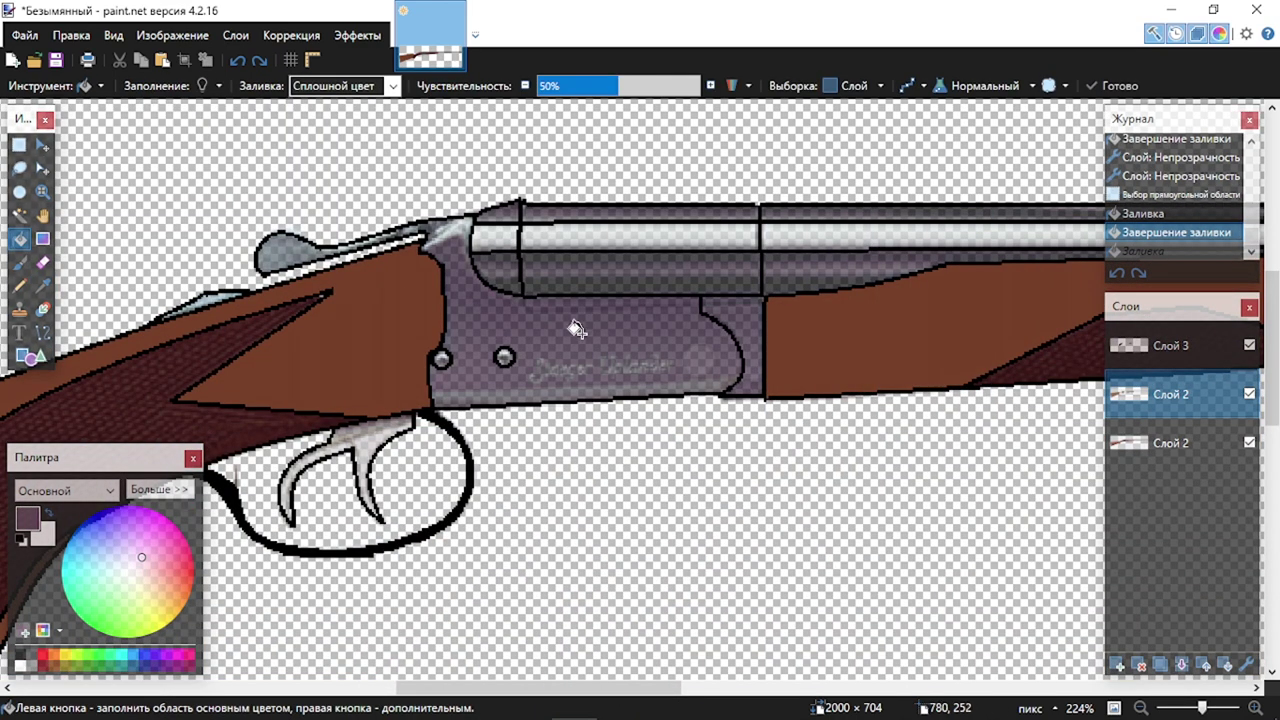
left_click(577, 330)
scroll(585, 345, "right", 3)
left_click(627, 315)
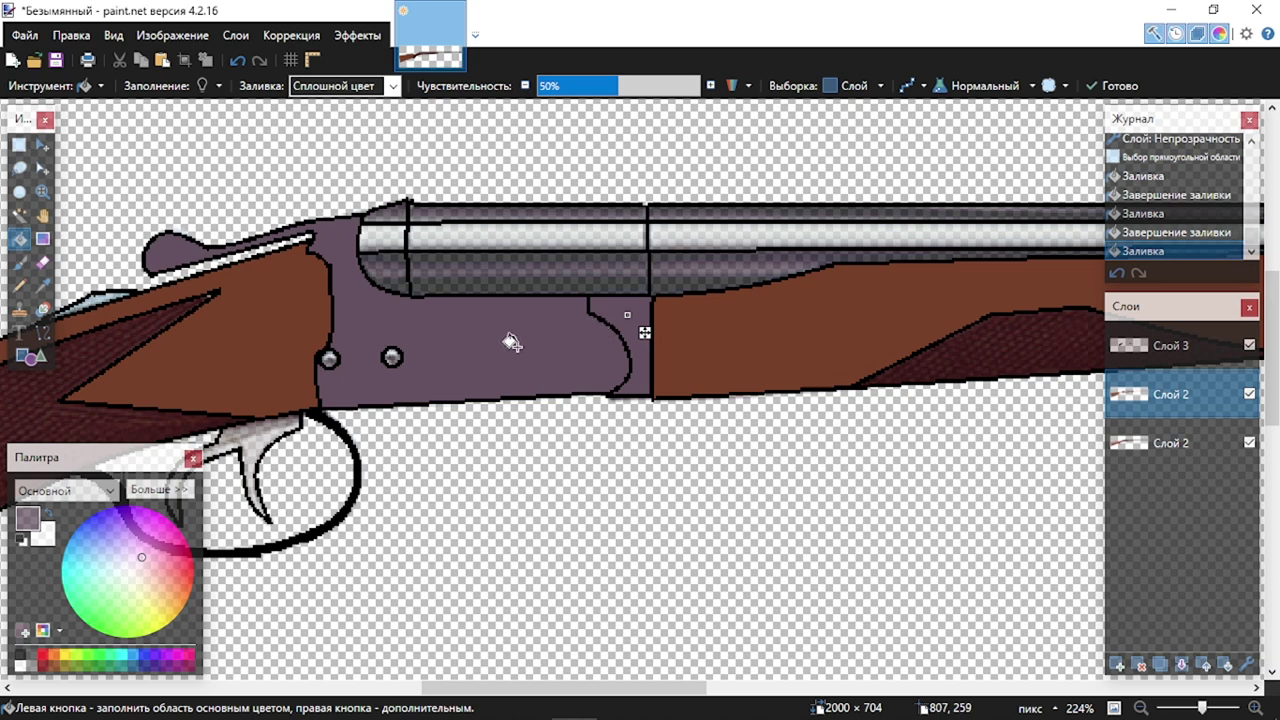
Sample a light grey from a receiver pin on the photo layer and fill both pins and the triggers on the outline layer
scroll(510, 342, "right", 10)
scroll(490, 310, "left", 10)
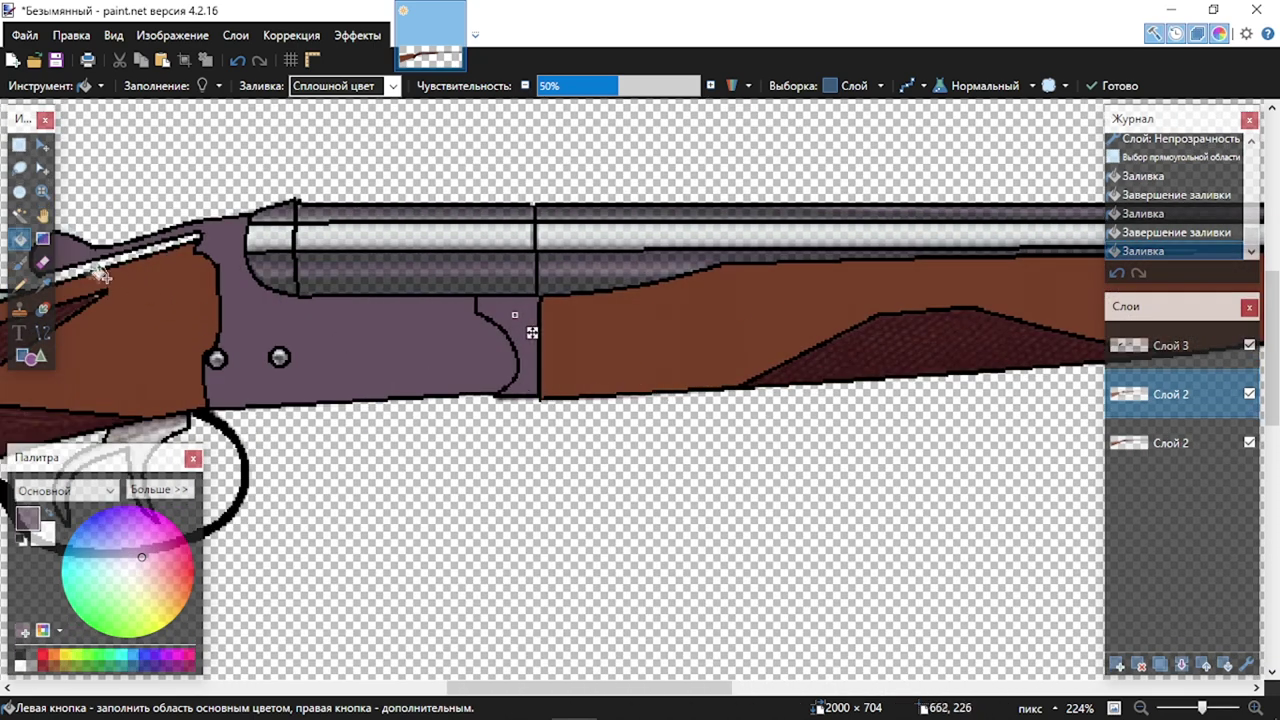
left_click(42, 285)
left_click(1140, 446)
scroll(661, 414, "up", 6)
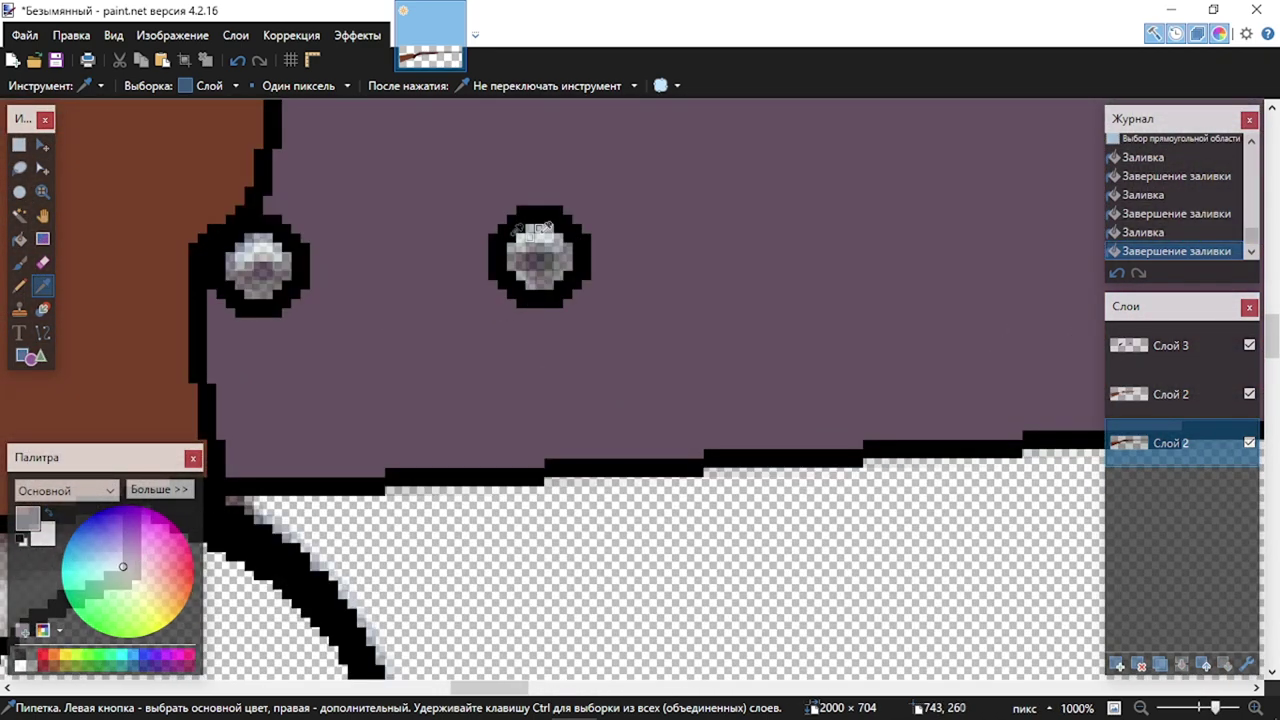
left_click(18, 240)
left_click(1146, 385)
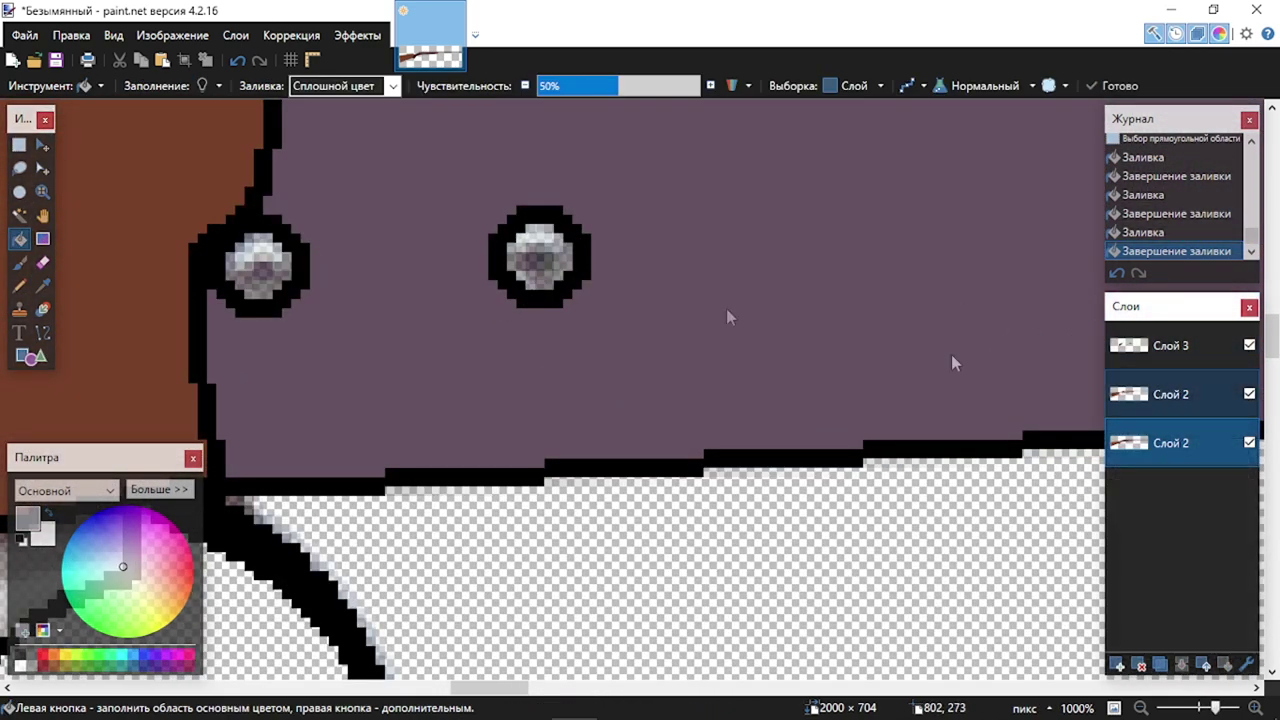
left_click(540, 250)
scroll(560, 268, "down", 4)
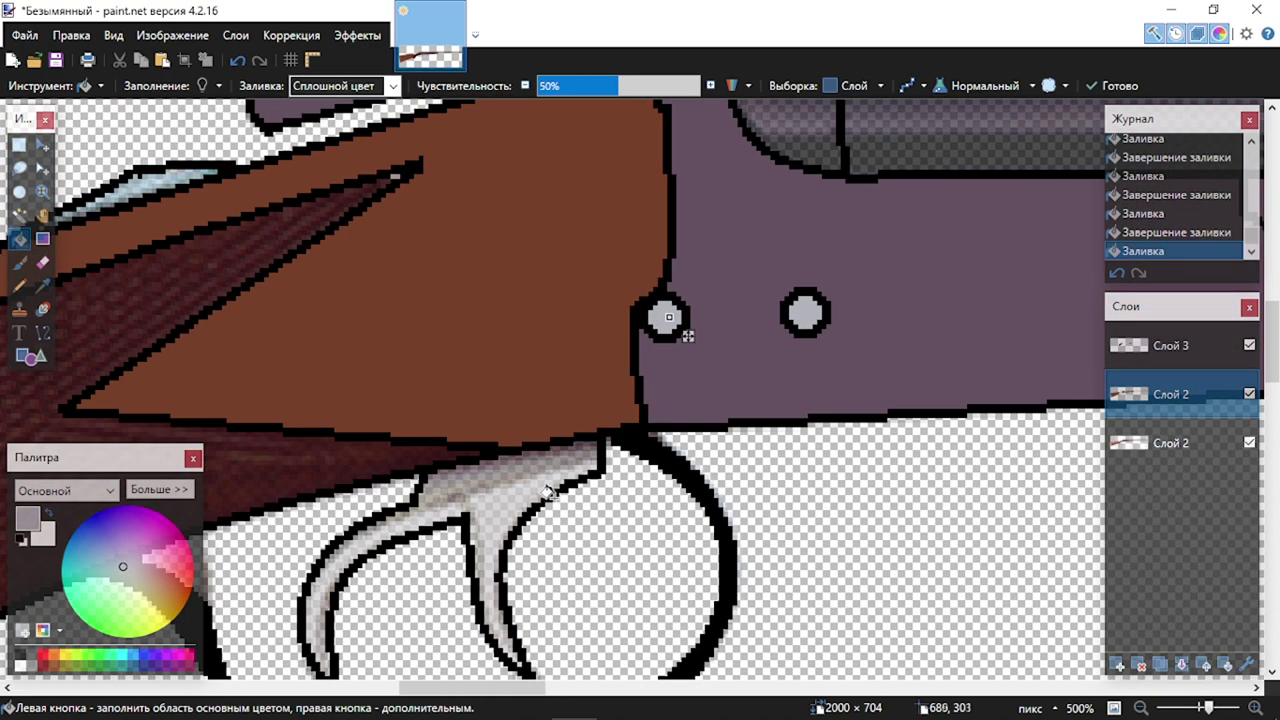
left_click(518, 490)
Sample a dark purple from the shaded underside of the barrel on the photo layer with the Color Picker
scroll(478, 408, "right", 3)
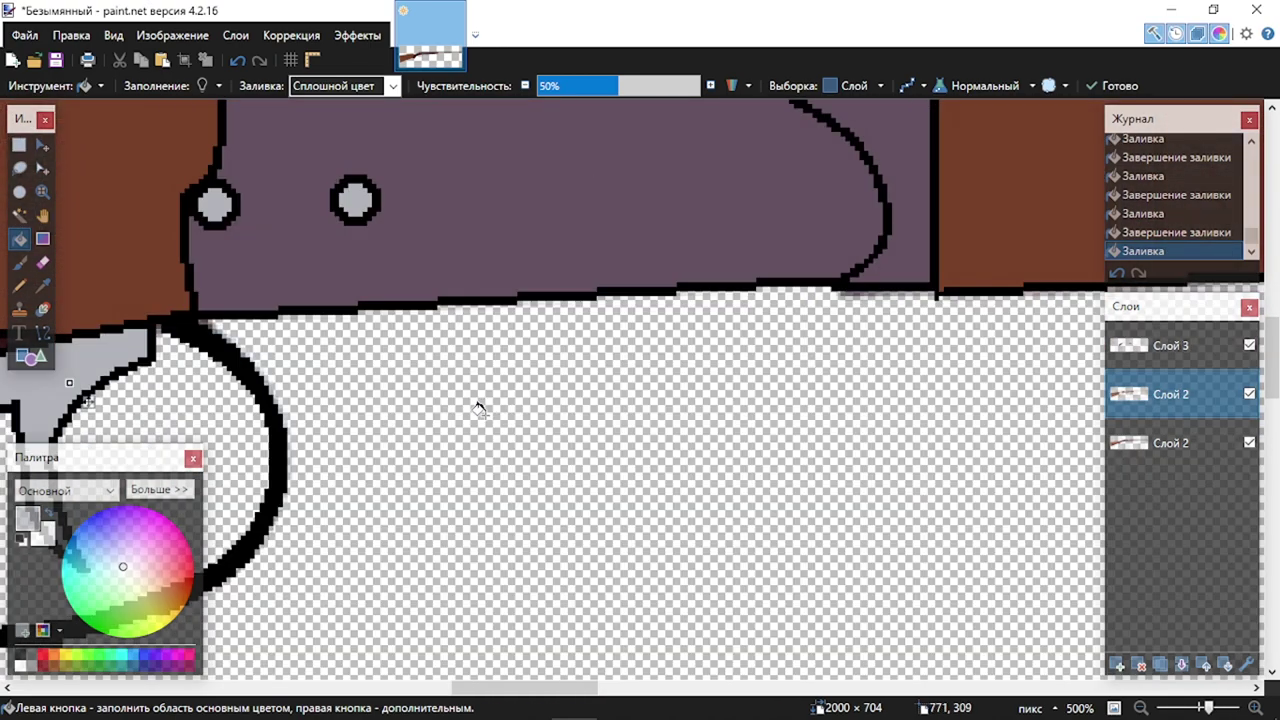
scroll(500, 403, "up", 3)
left_click(1190, 453)
left_click(1170, 443)
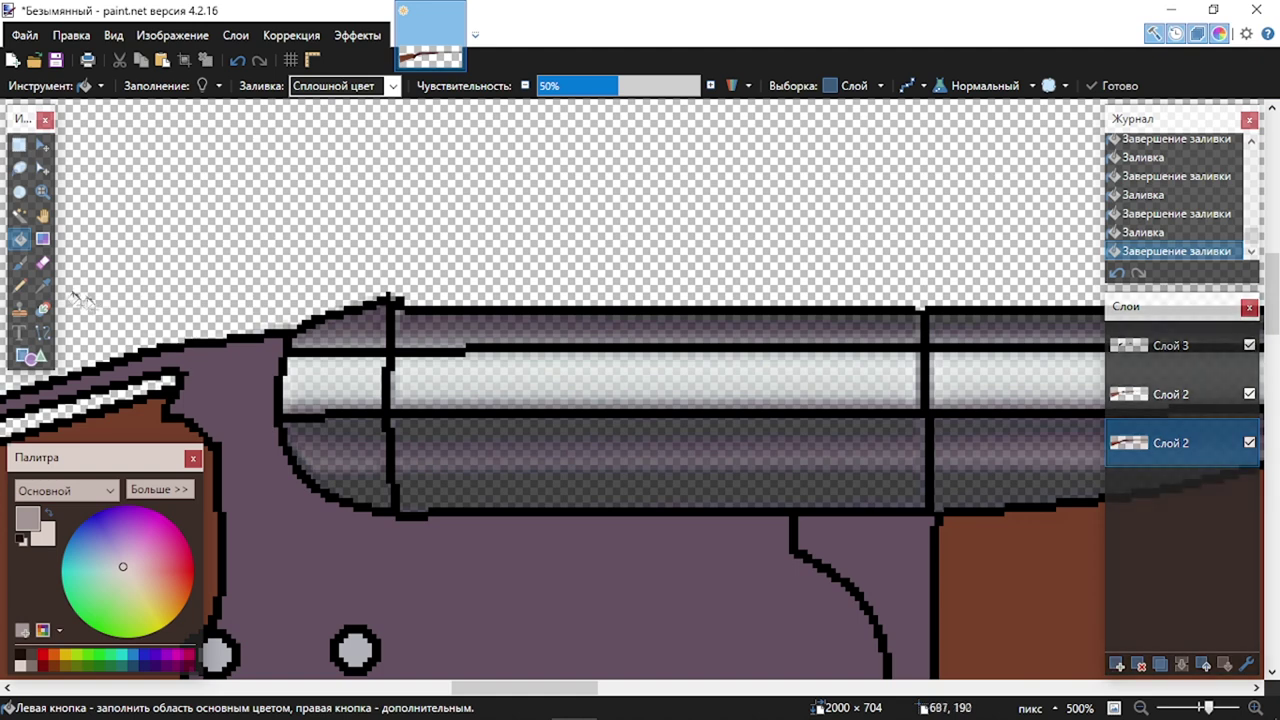
left_click(42, 285)
left_click(557, 477)
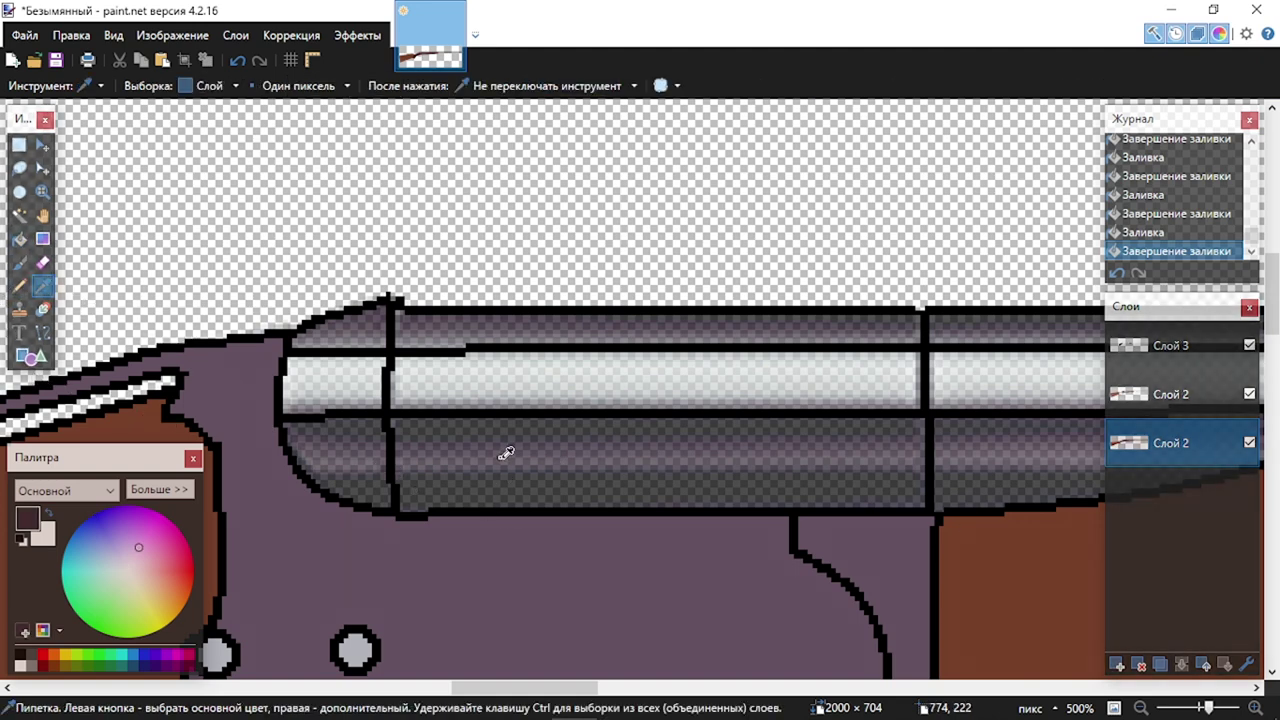
Fill the upper and lower barrel sections above the receiver with the sampled dark purple on the outline layer
left_click(1170, 394)
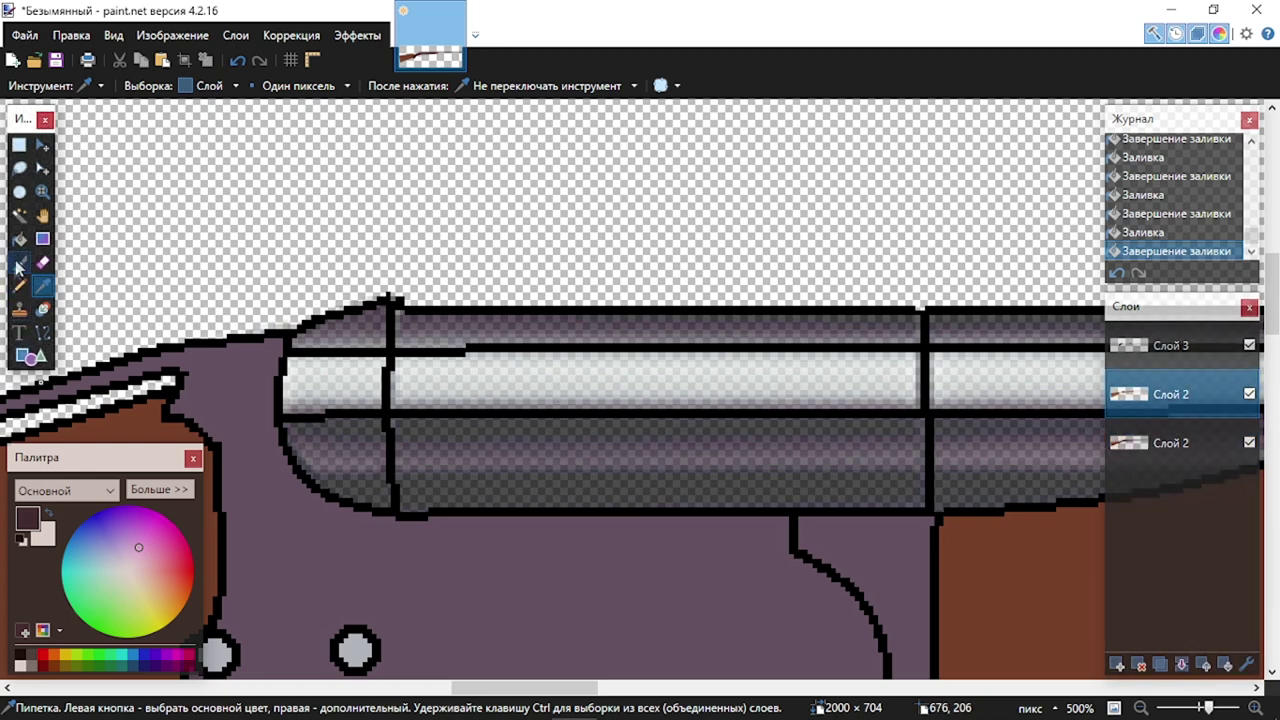
left_click(19, 238)
left_click(365, 462)
left_click(535, 468)
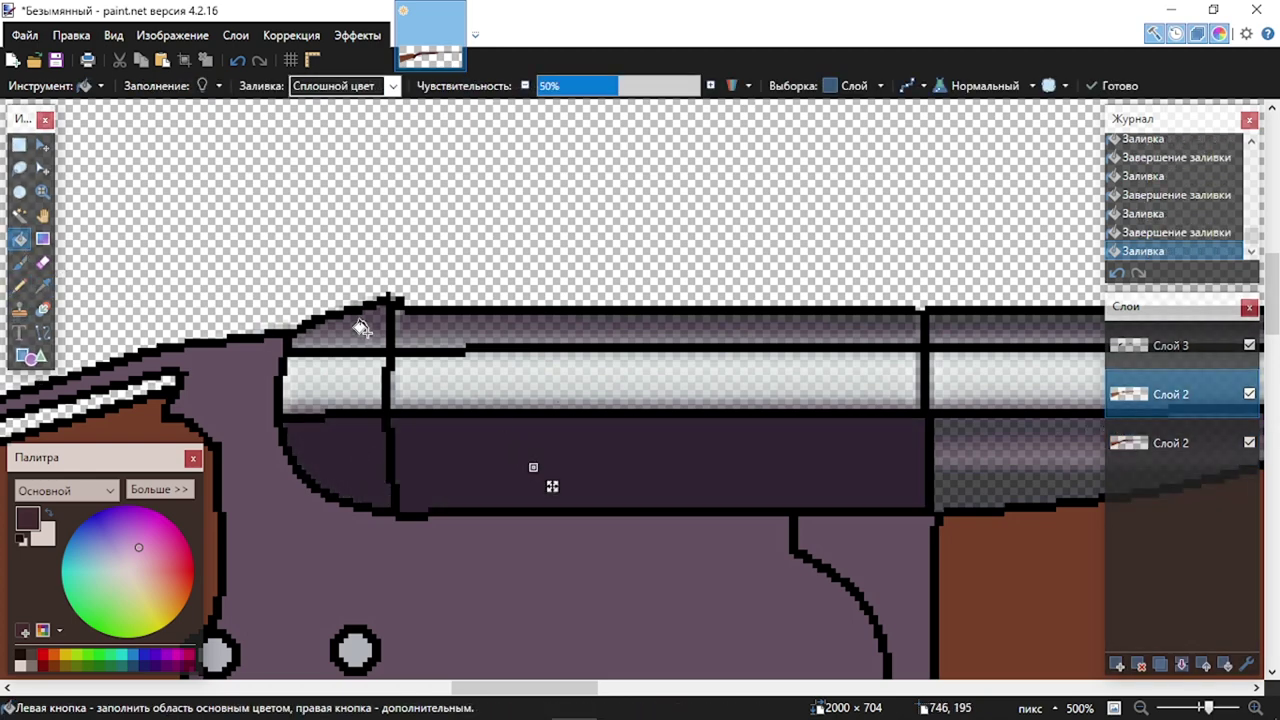
left_click(362, 328)
Fill the upper and lower barrel strips from above the forend toward the muzzle with the same dark purple
scroll(470, 370, "right", 3)
left_click(528, 436)
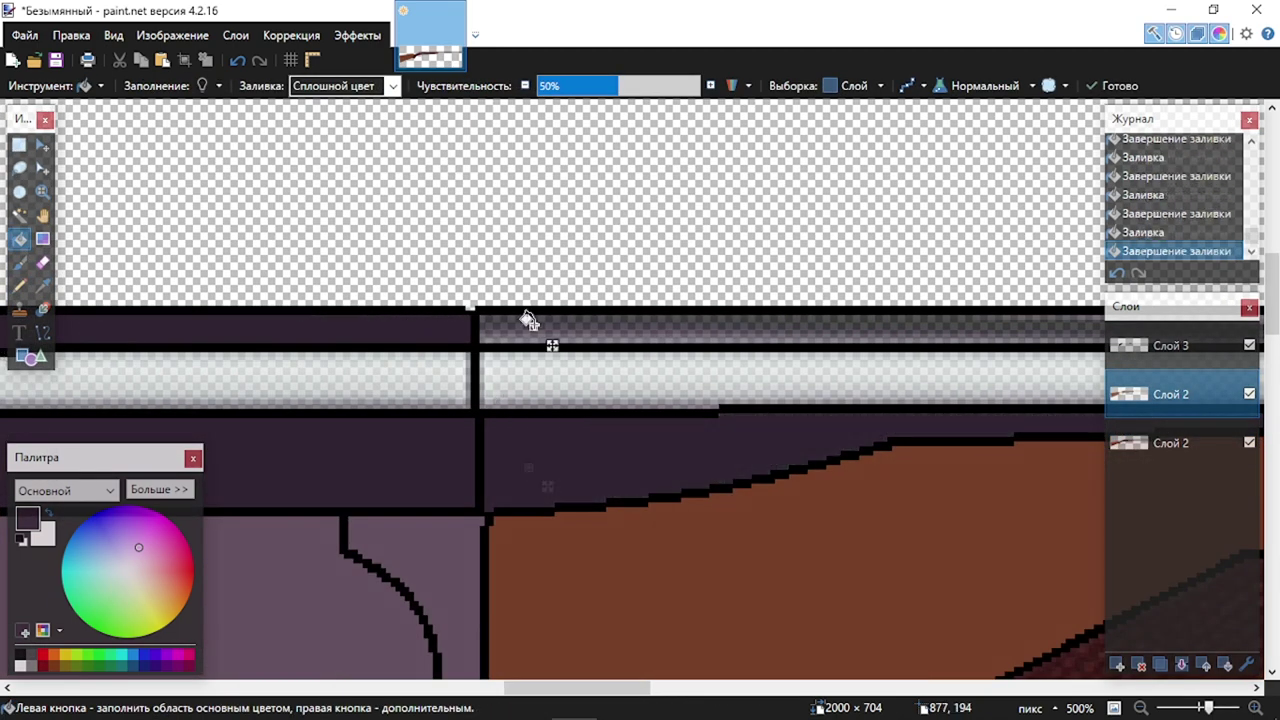
left_click(528, 320)
scroll(552, 363, "right", 10)
left_click(661, 428)
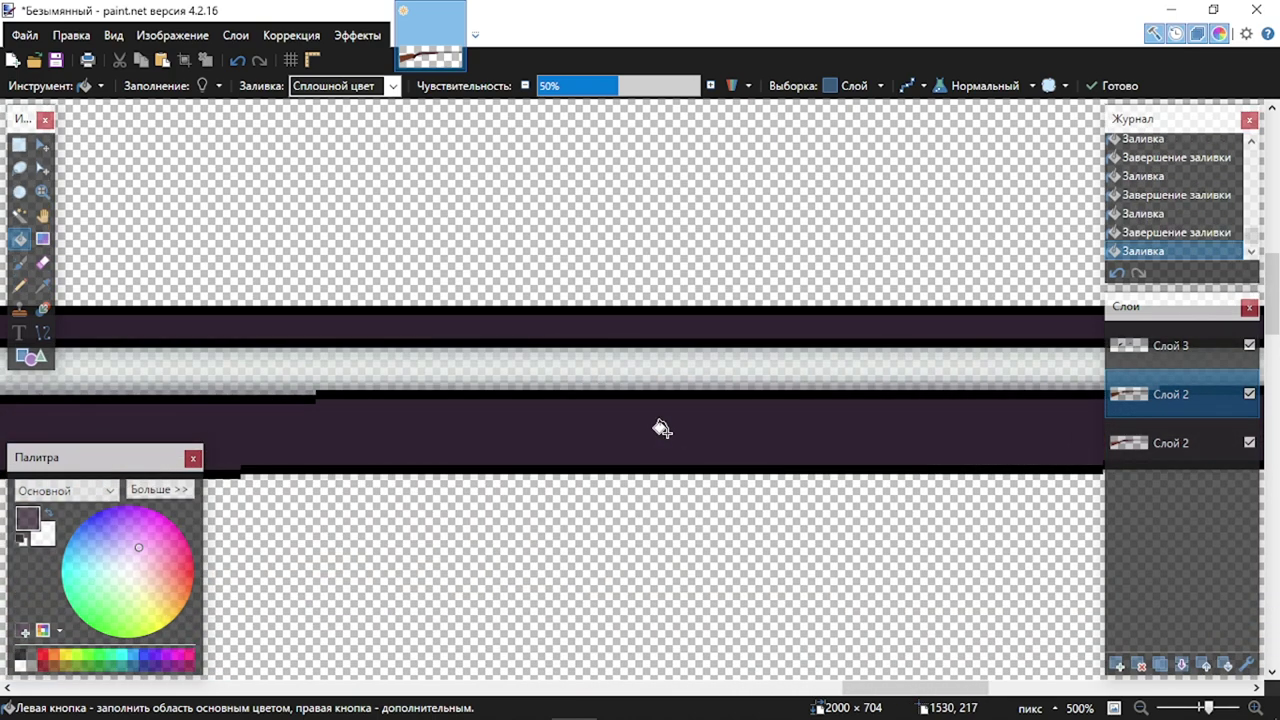
scroll(665, 430, "left", 10)
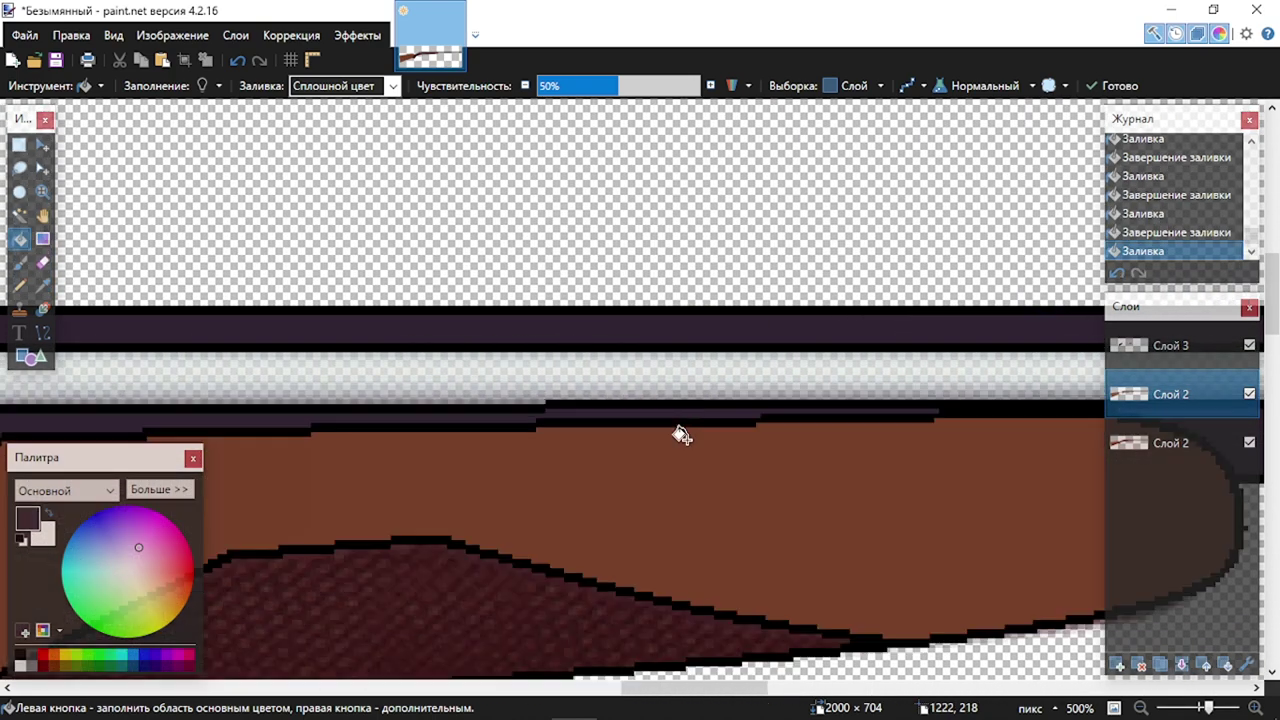
Sample a light grey from the barrel highlight on the photo layer and fill the two highlight sections above the receiver on the outline layer
scroll(680, 434, "left", 12)
left_click(1135, 444)
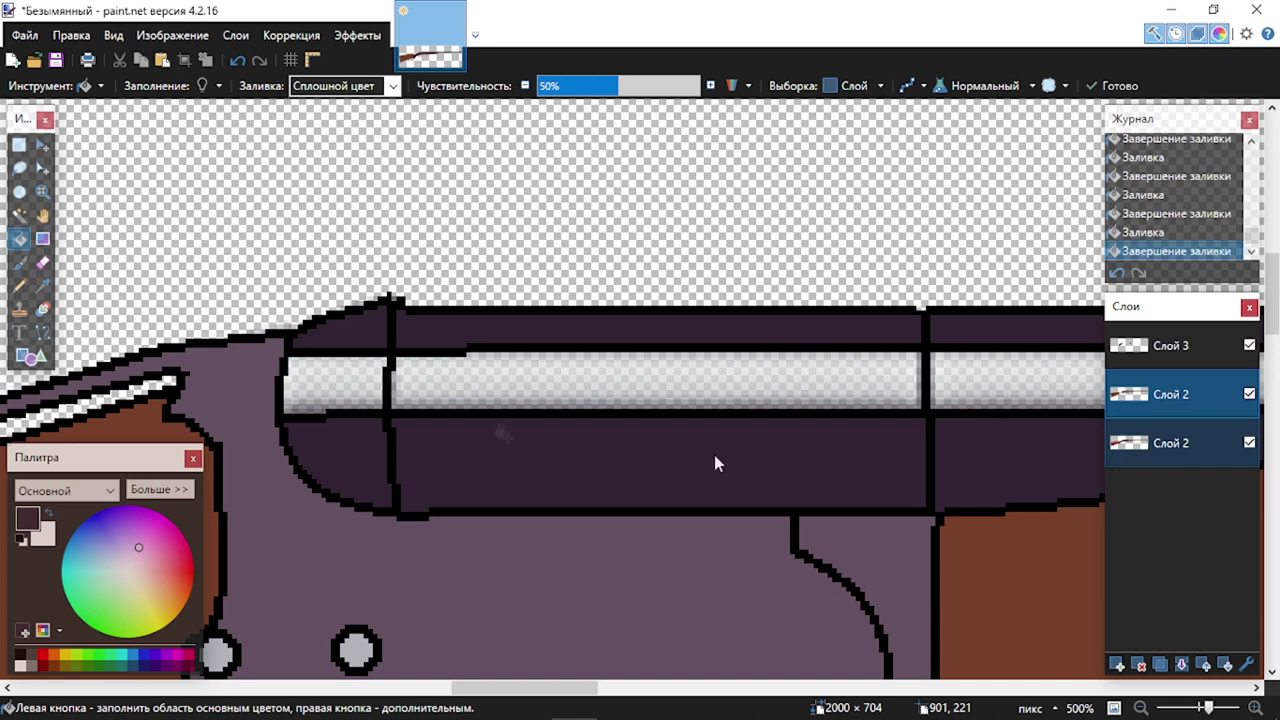
left_click(42, 285)
left_click(470, 377)
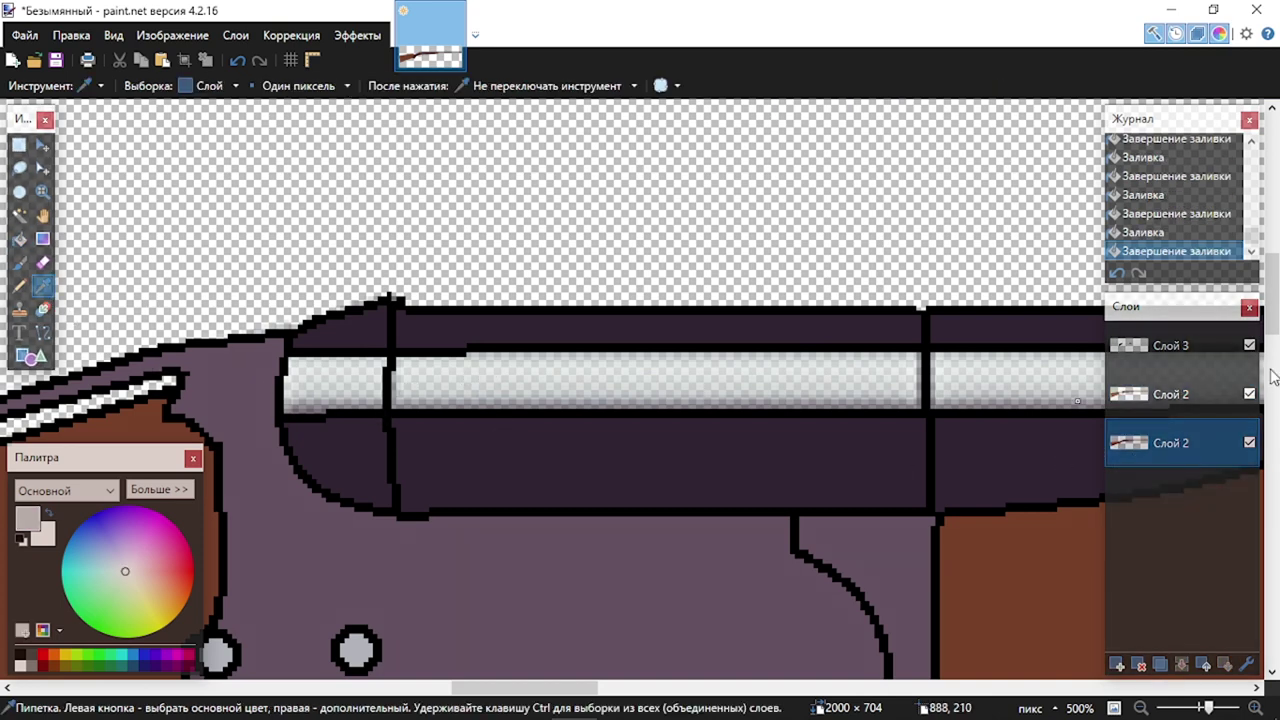
left_click(1200, 394)
left_click(19, 239)
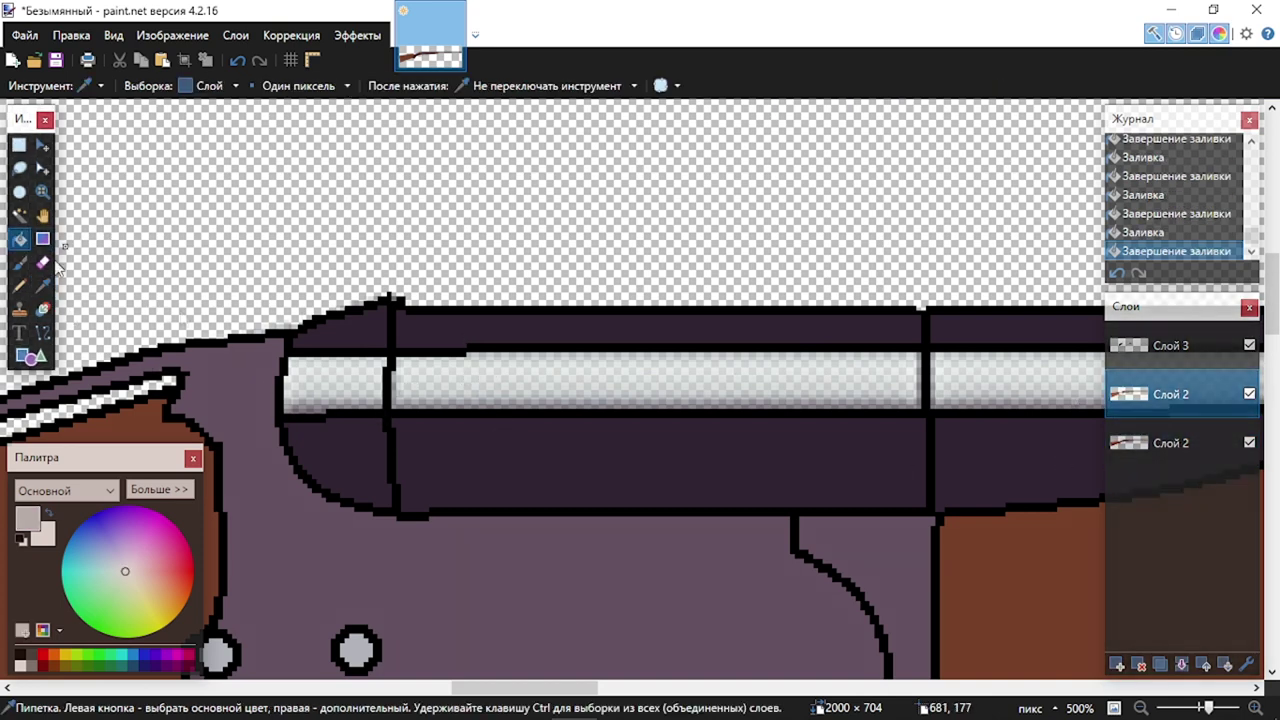
left_click(360, 378)
left_click(507, 383)
Try to fill the barrel highlight strip above the forend with the light grey and undo that fill
scroll(683, 406, "right", 3)
left_click(705, 386)
scroll(703, 387, "down", 1)
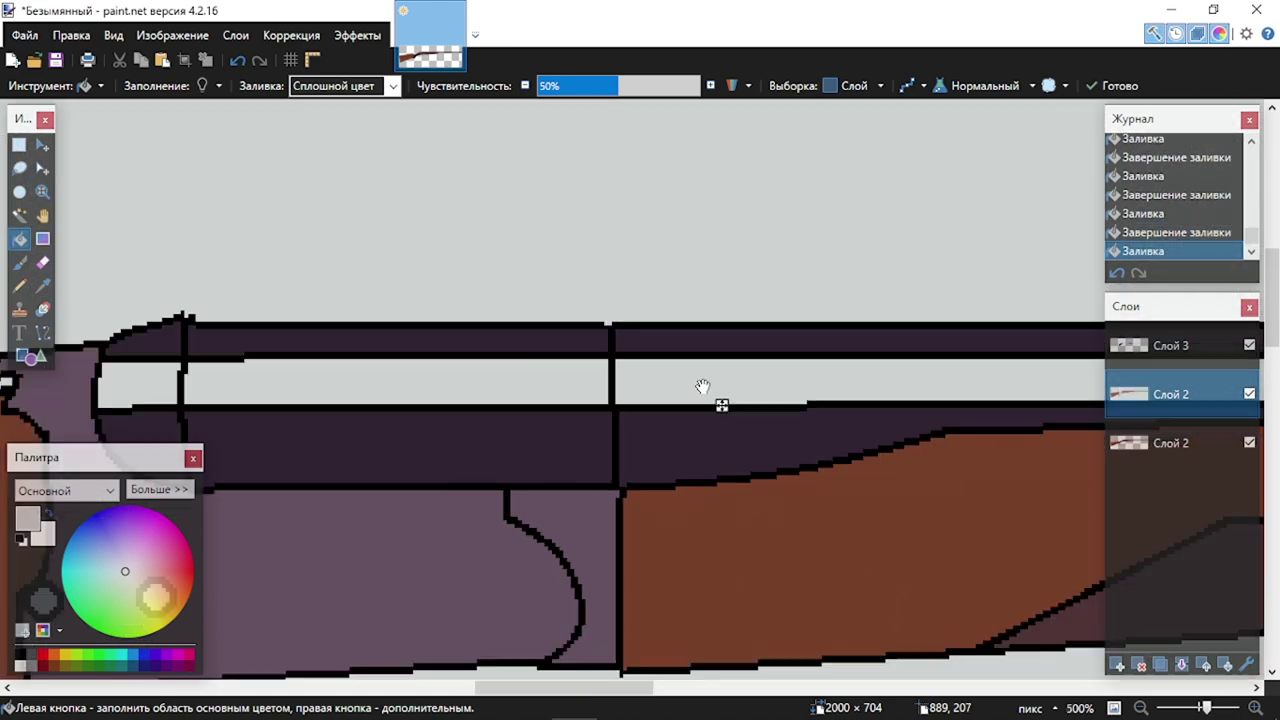
scroll(703, 386, "down", 6)
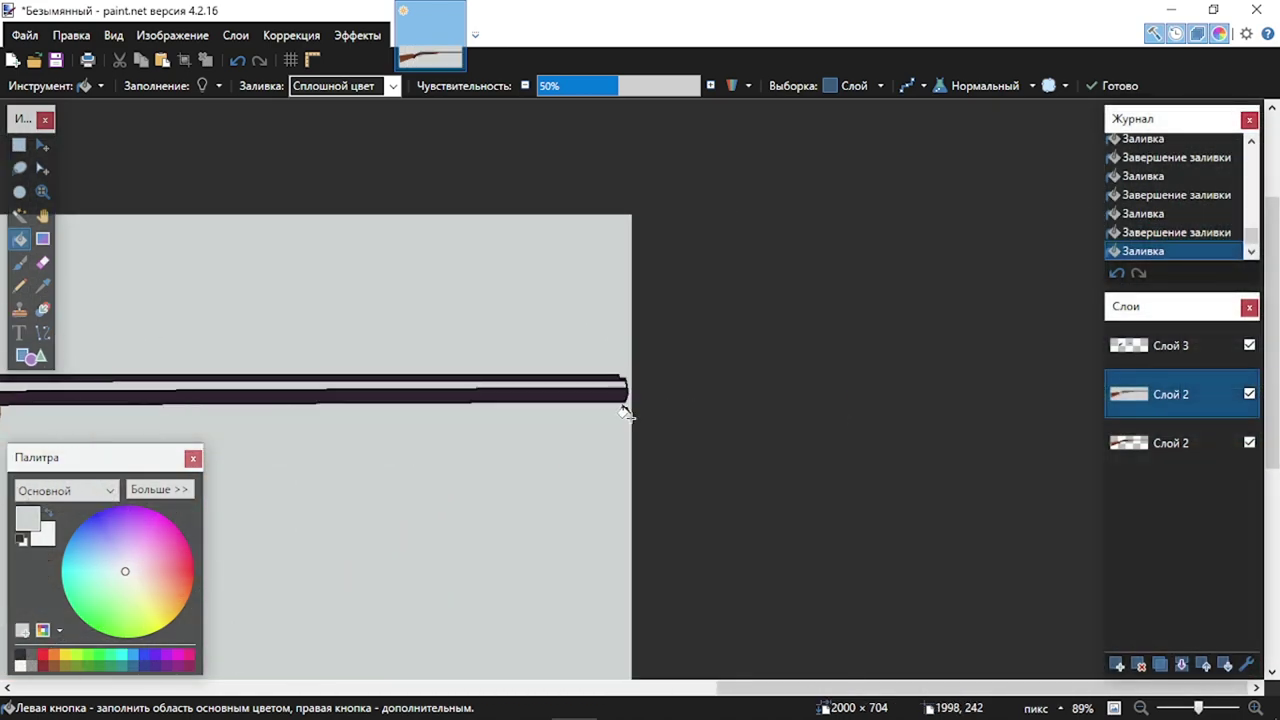
scroll(622, 413, "up", 8)
scroll(600, 425, "left", 4)
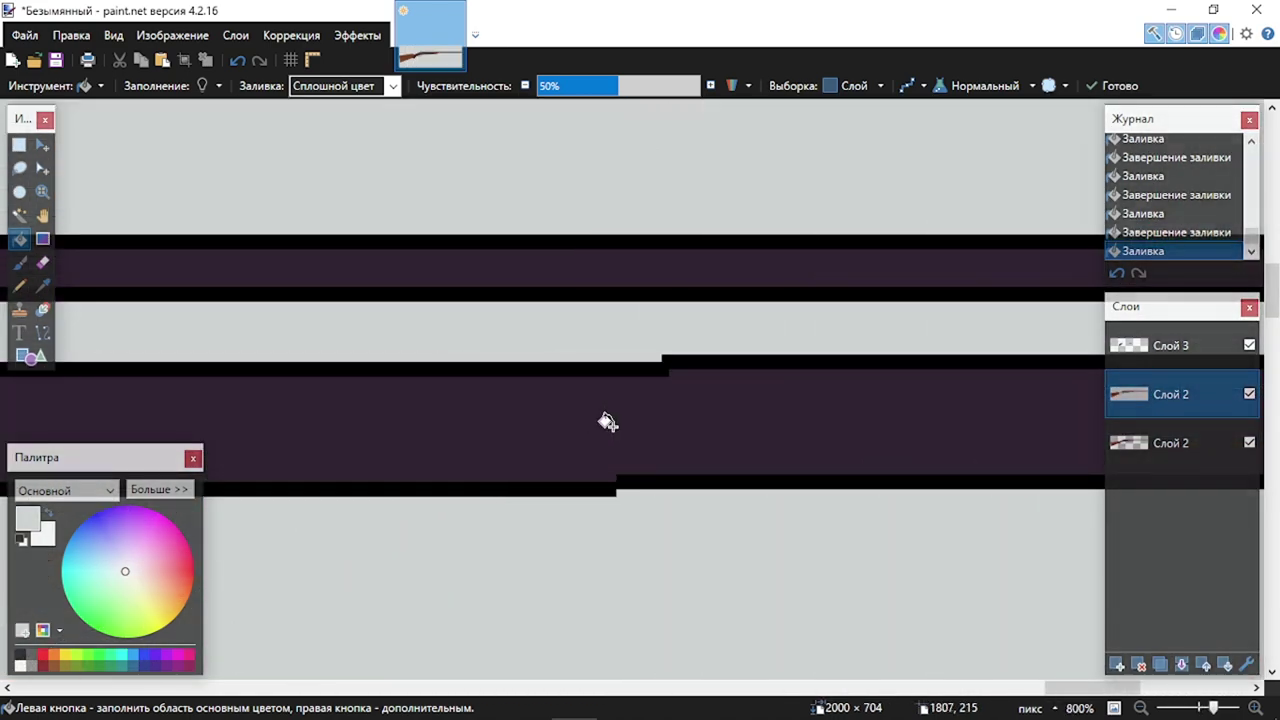
key("ctrl+z")
Fill the long highlight strip between the dark barrel bands toward the muzzle with the same light grey
left_click(604, 338)
scroll(625, 363, "down", 8)
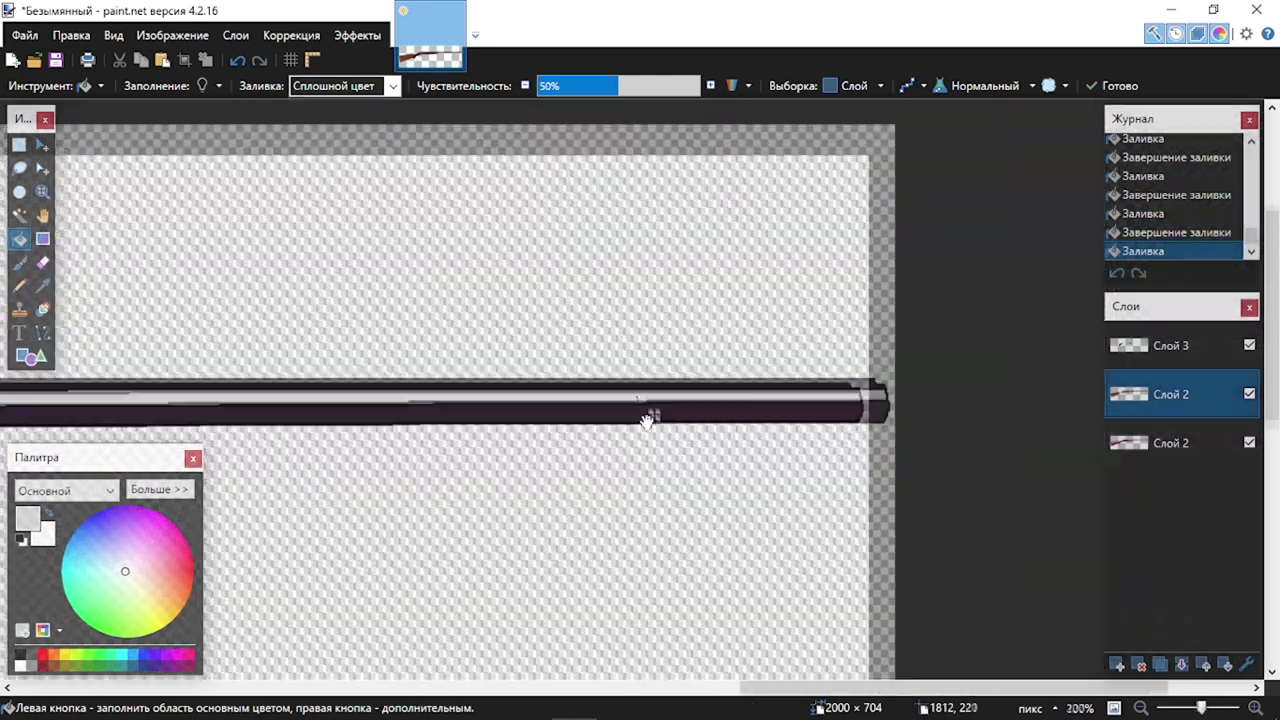
left_click_drag(642, 419, 791, 422)
left_click(646, 458)
scroll(648, 450, "down", 3)
scroll(648, 450, "down", 3)
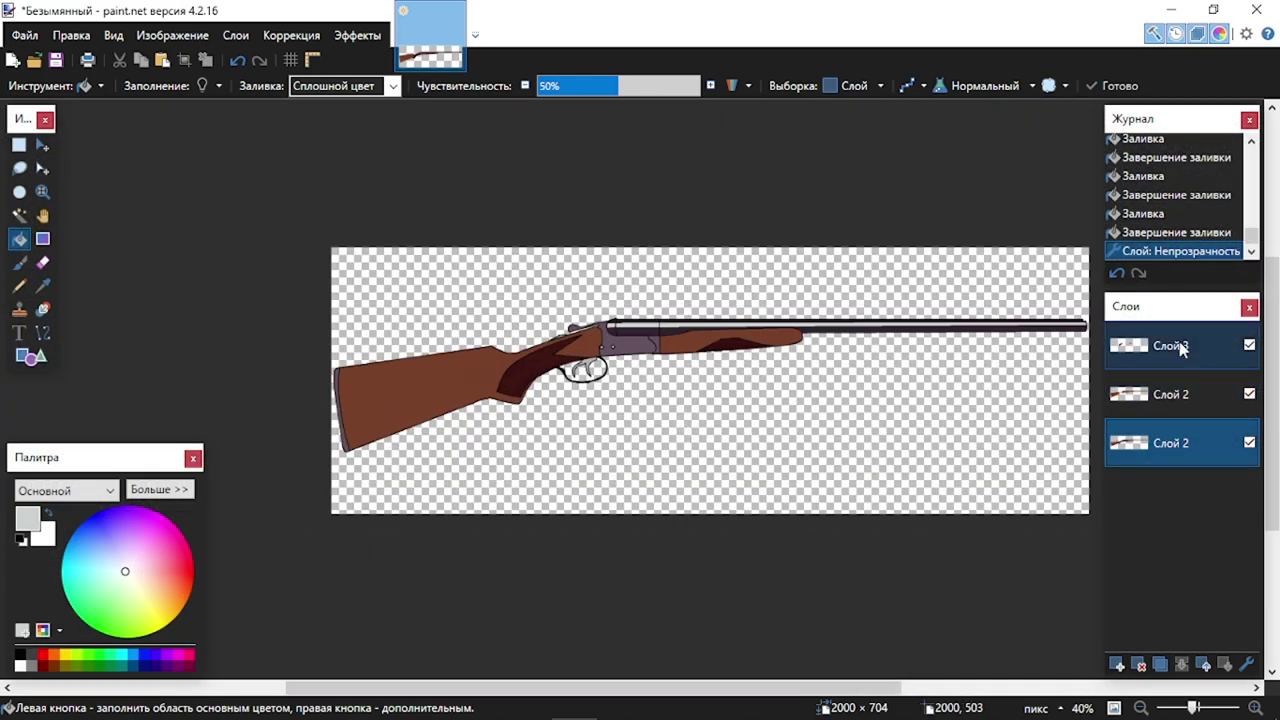
Add a new layer above the outline layer and merge all layers down into a single one
left_click(1160, 400)
left_click(1117, 664)
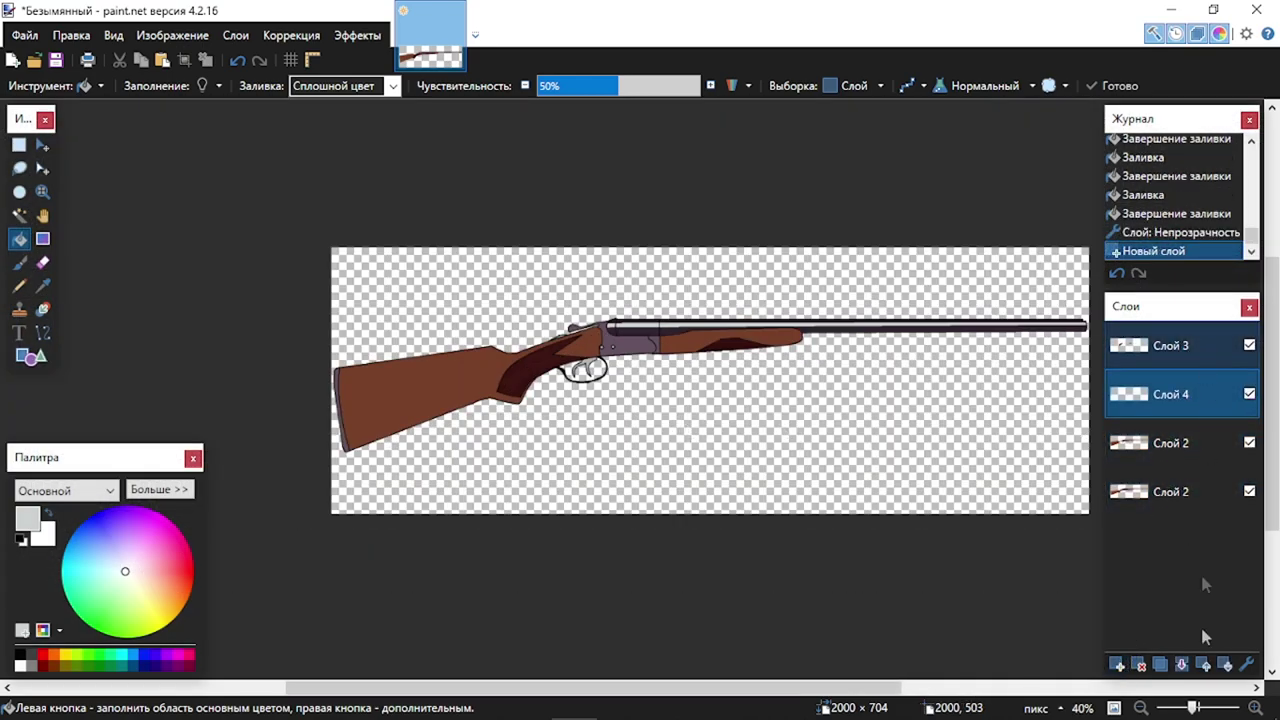
left_click(1190, 345)
left_click(1181, 664)
left_click(1181, 664)
left_click(1183, 665)
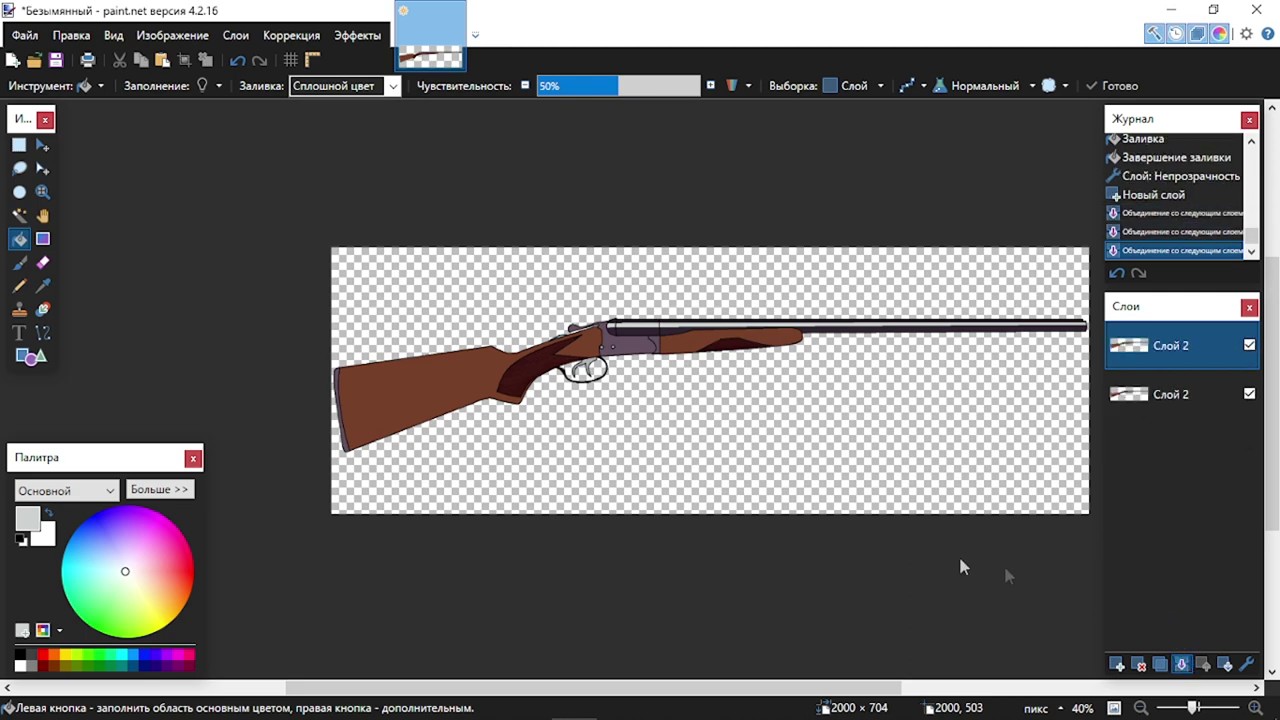
scroll(800, 506, "right", 2)
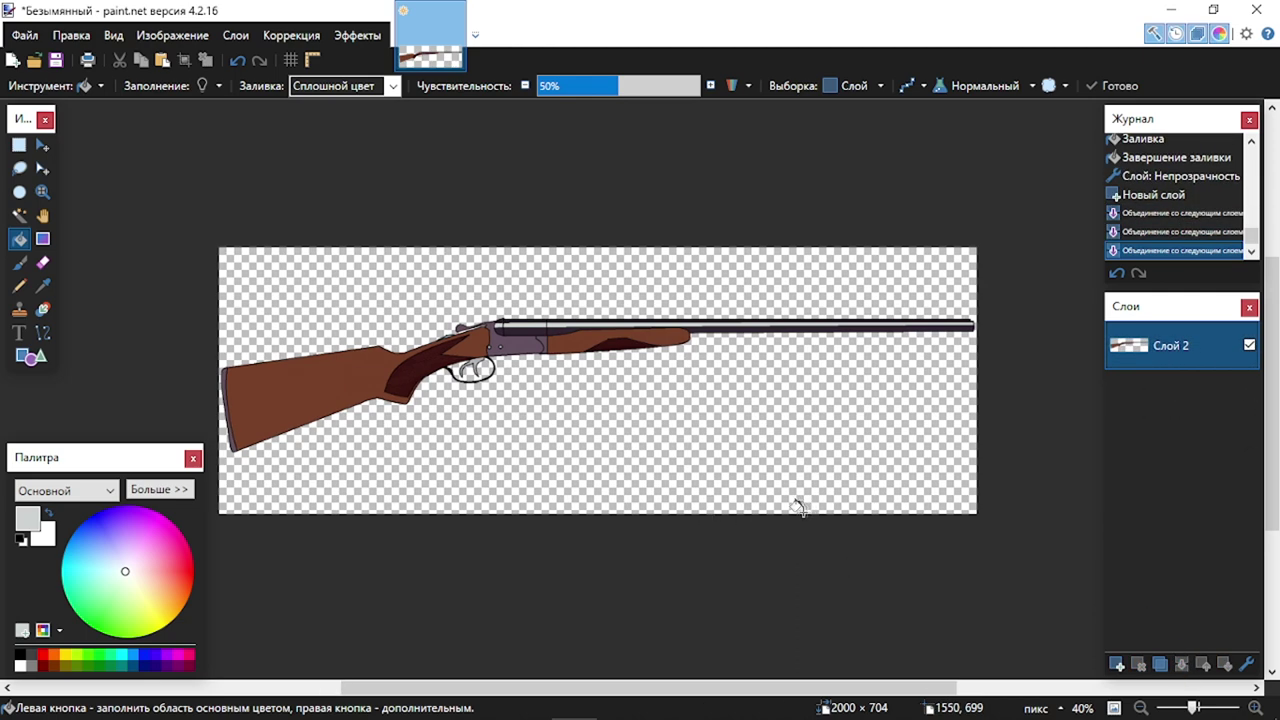
Switch to Adobe Animate and add three new layers above the правый_глаз layer in the бол folder
left_click(41, 147)
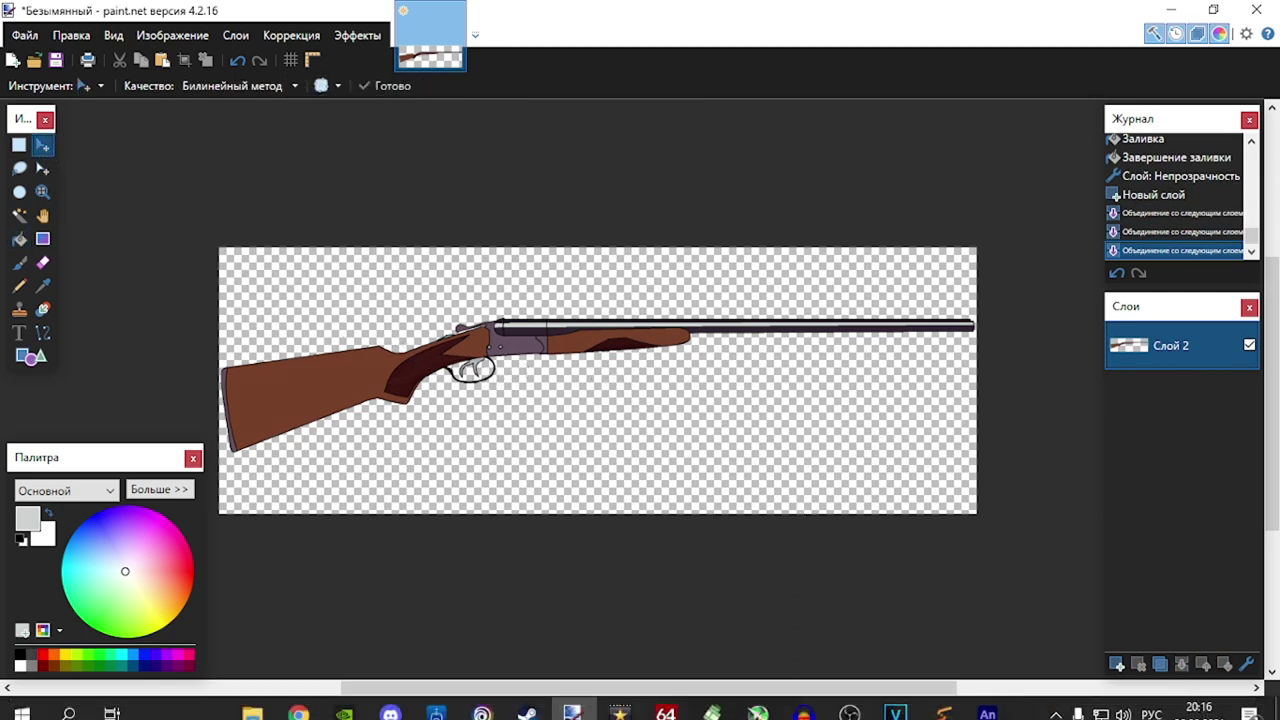
left_click(986, 704)
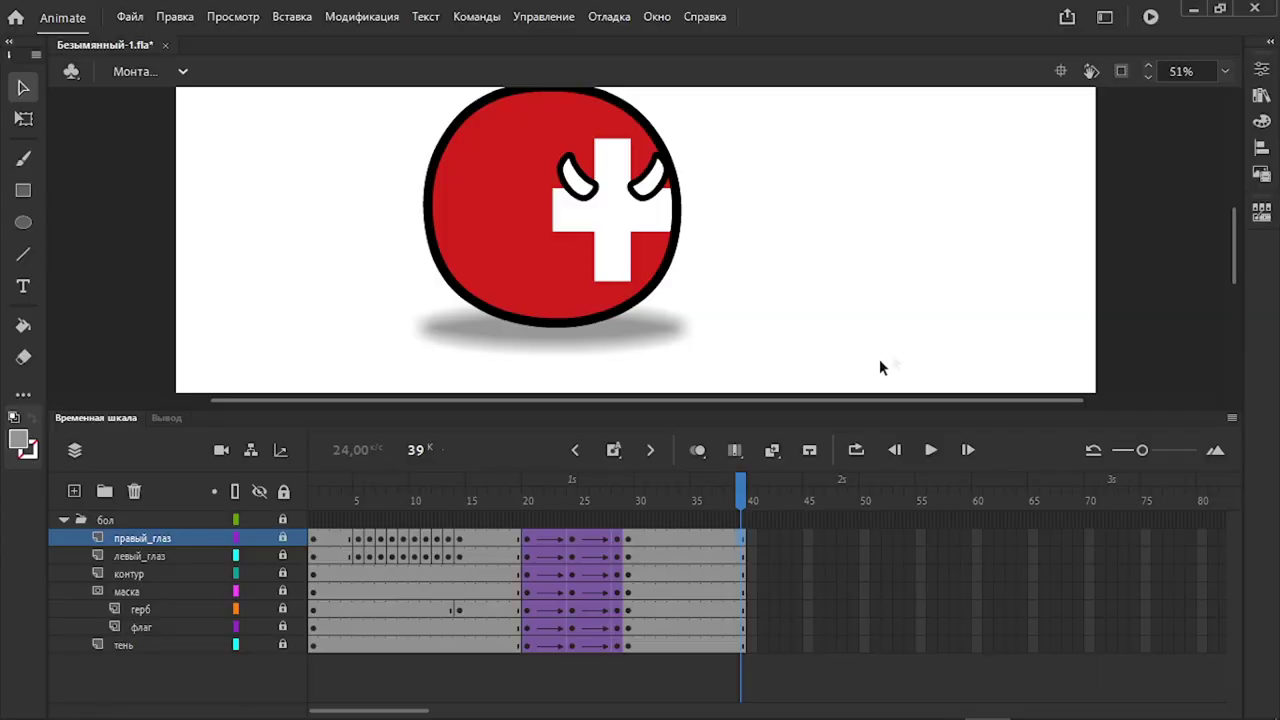
left_click(72, 491)
left_click(72, 491)
left_click(72, 491)
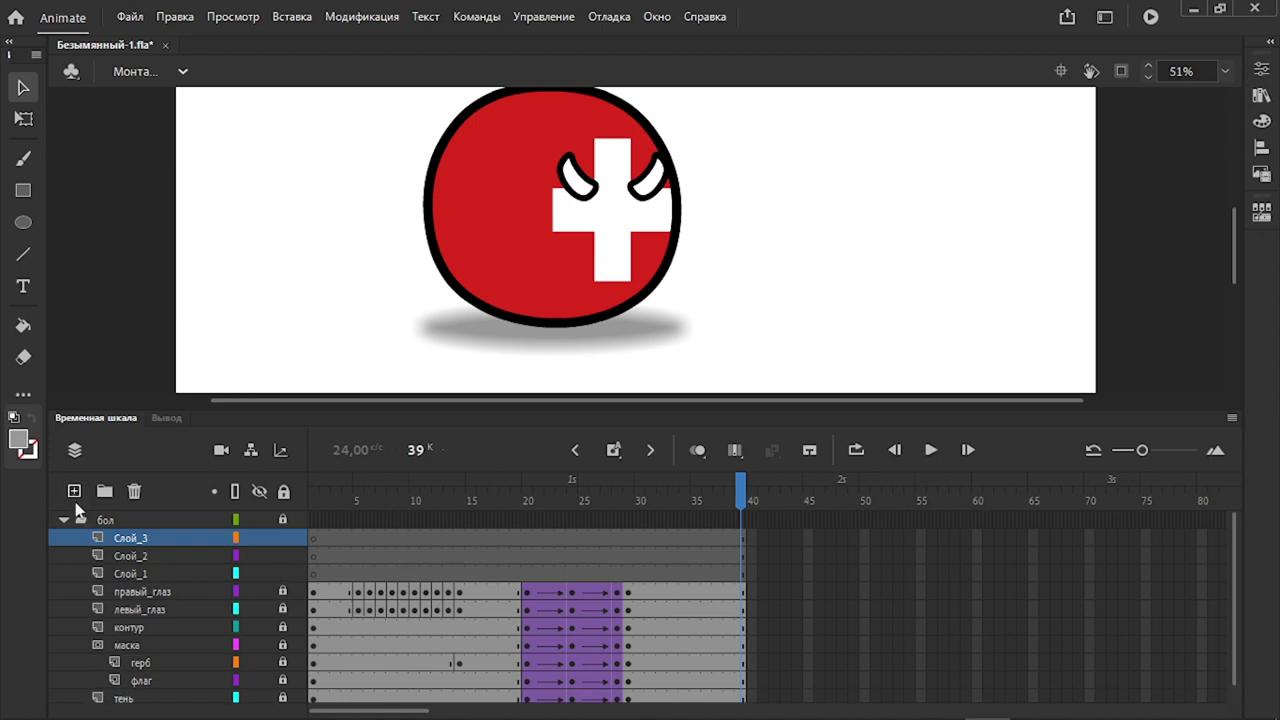
Rename the three new layers from lowest to highest as ружье, выстрел and звук
double_click(141, 572)
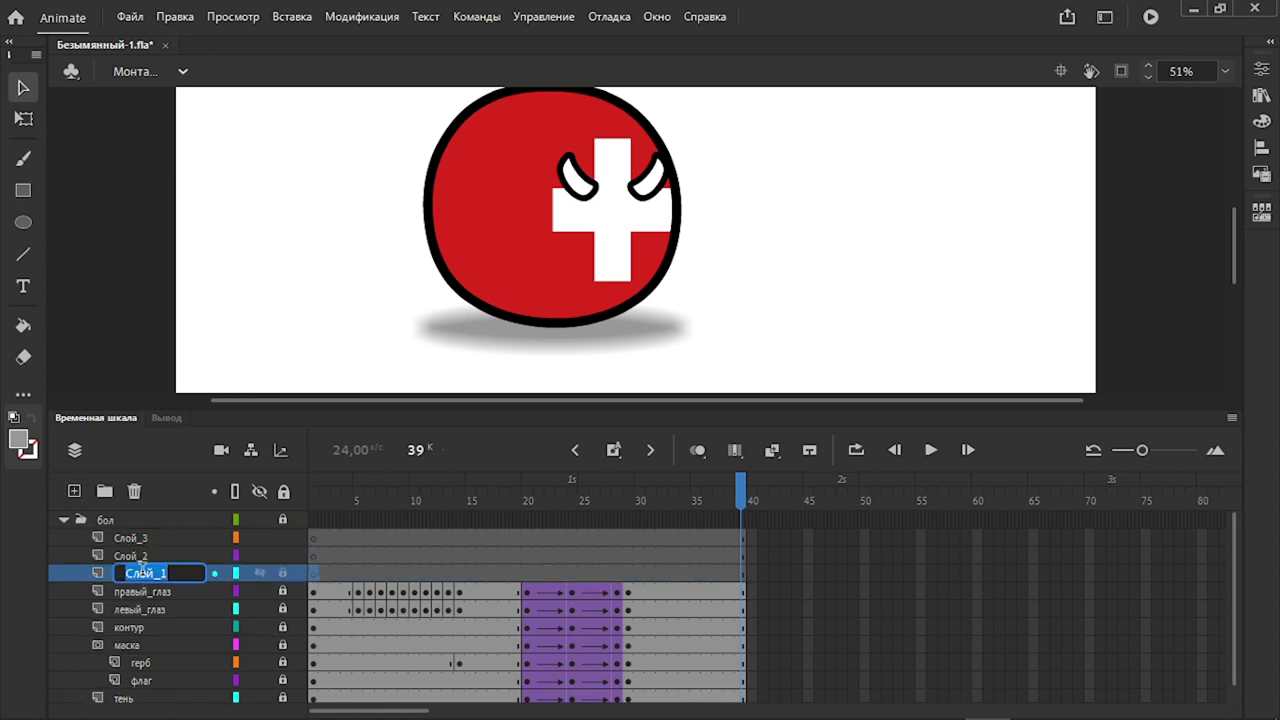
type("ружье")
left_click(132, 556)
double_click(132, 556)
type("выстрел")
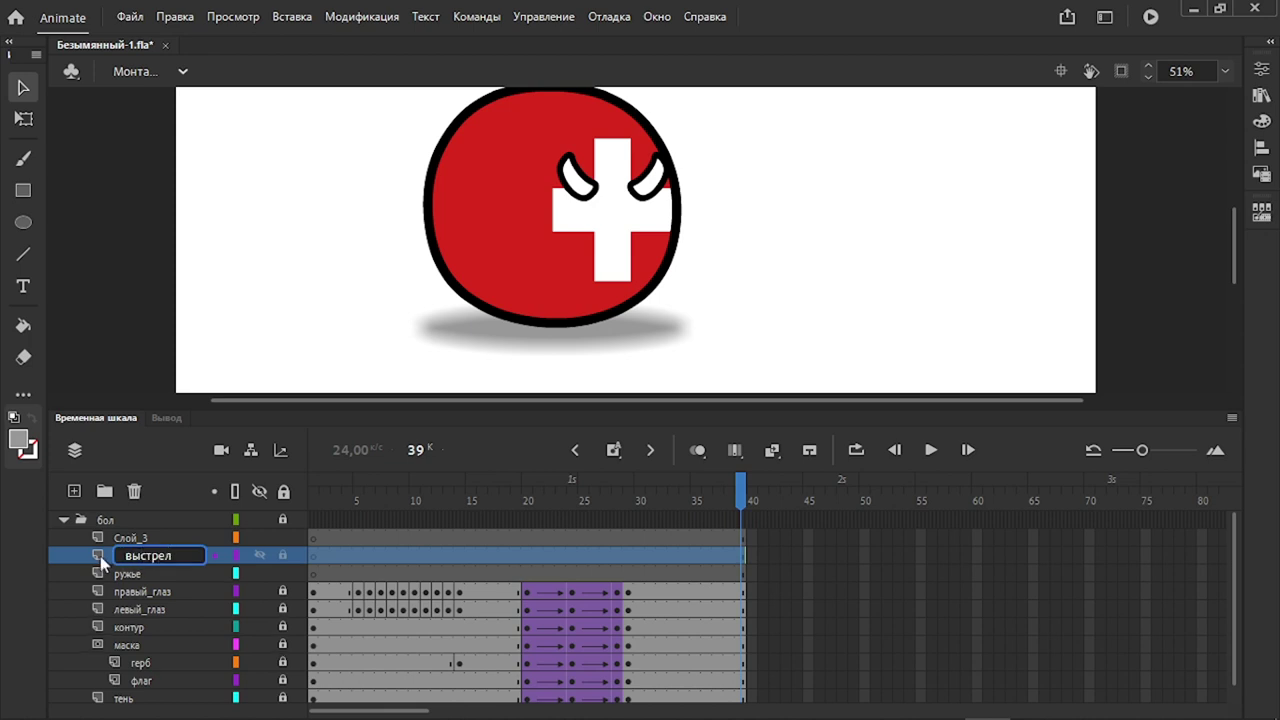
double_click(132, 539)
type("з")
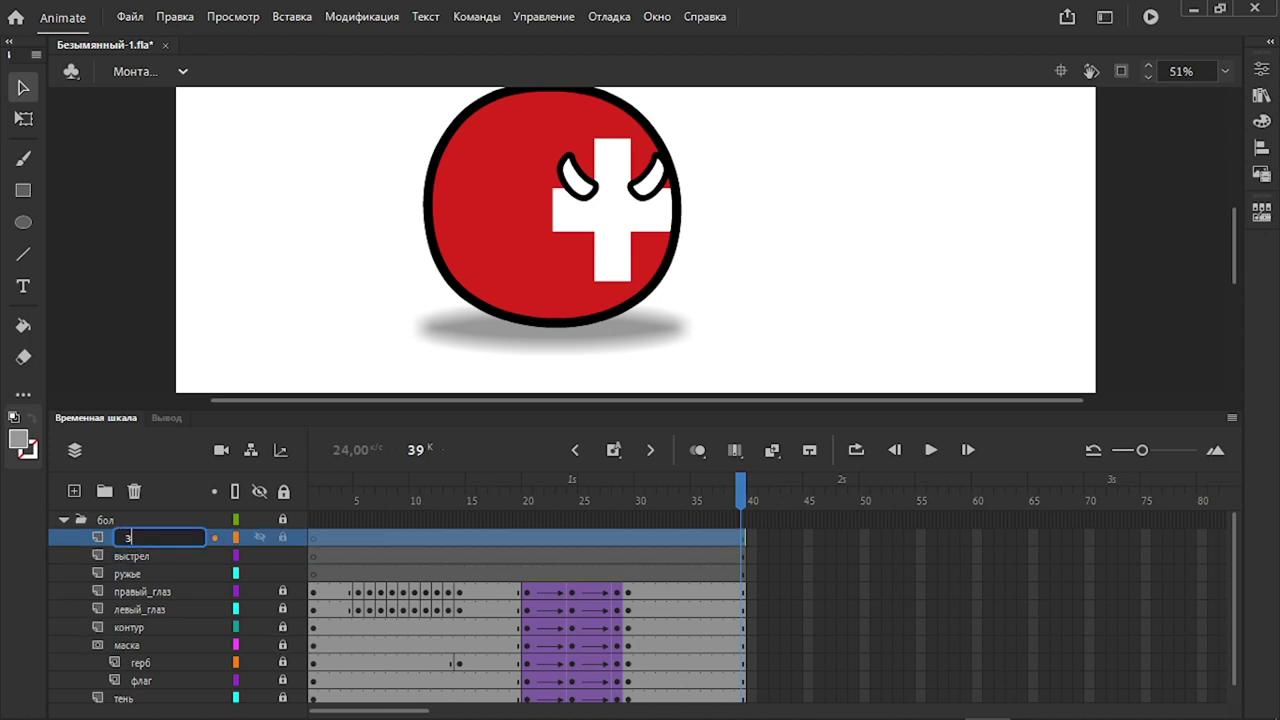
type("вук")
key("Return")
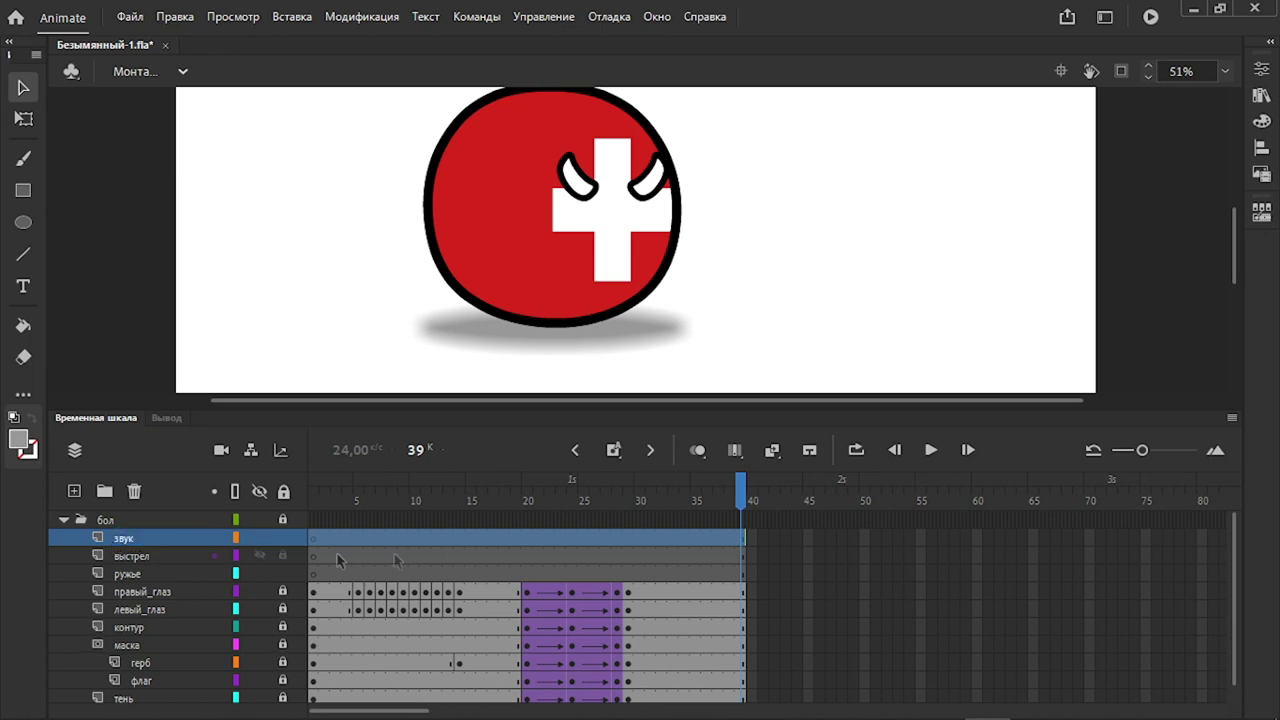
Paste the shotgun image into a keyframe at frame 39 of the ружье layer and scale it down to lie across the ball below the eyes
left_click(740, 576)
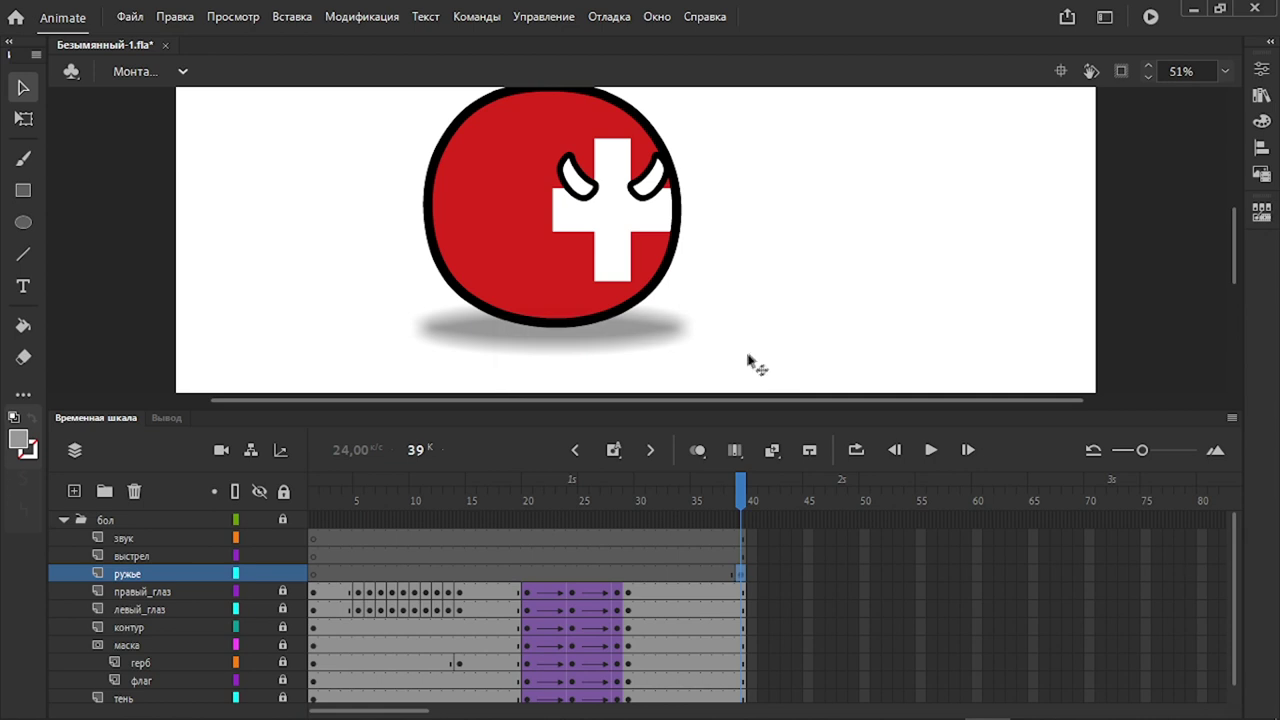
key("ctrl+v")
left_click(22, 119)
scroll(700, 288, "down", 3)
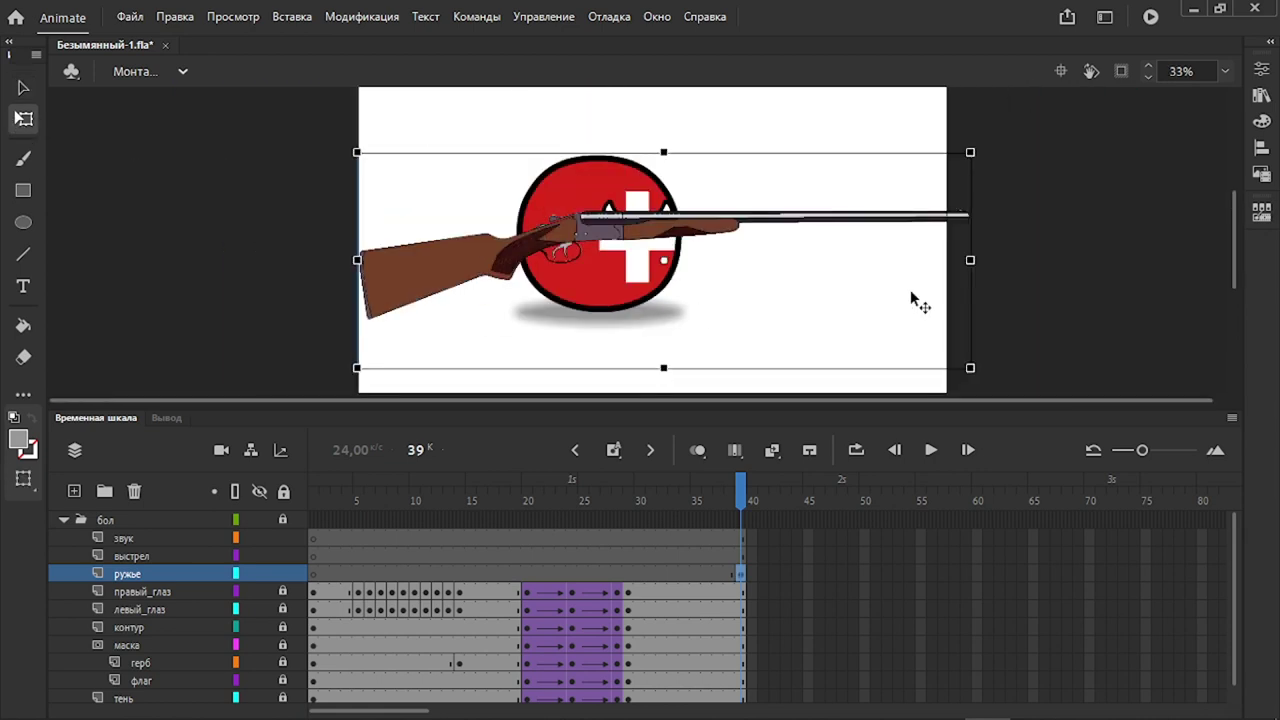
left_click_drag(925, 181, 787, 229)
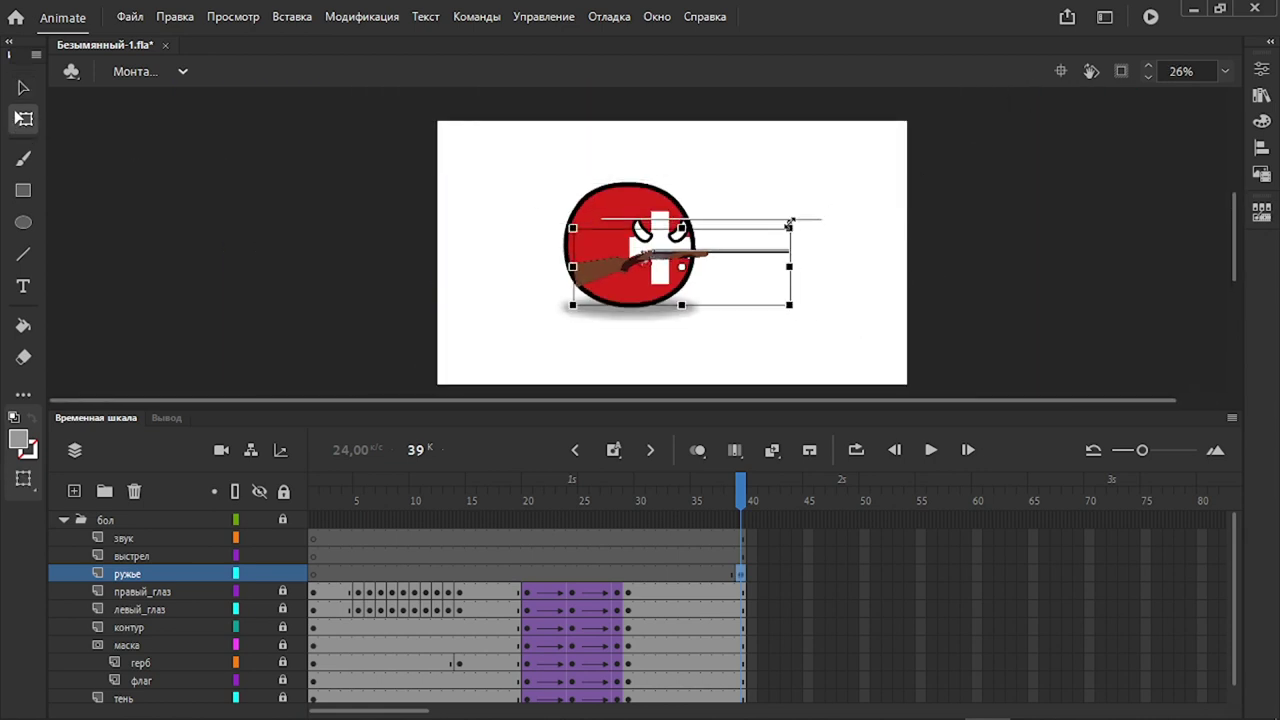
scroll(686, 276, "up", 3)
left_click_drag(686, 251, 699, 253)
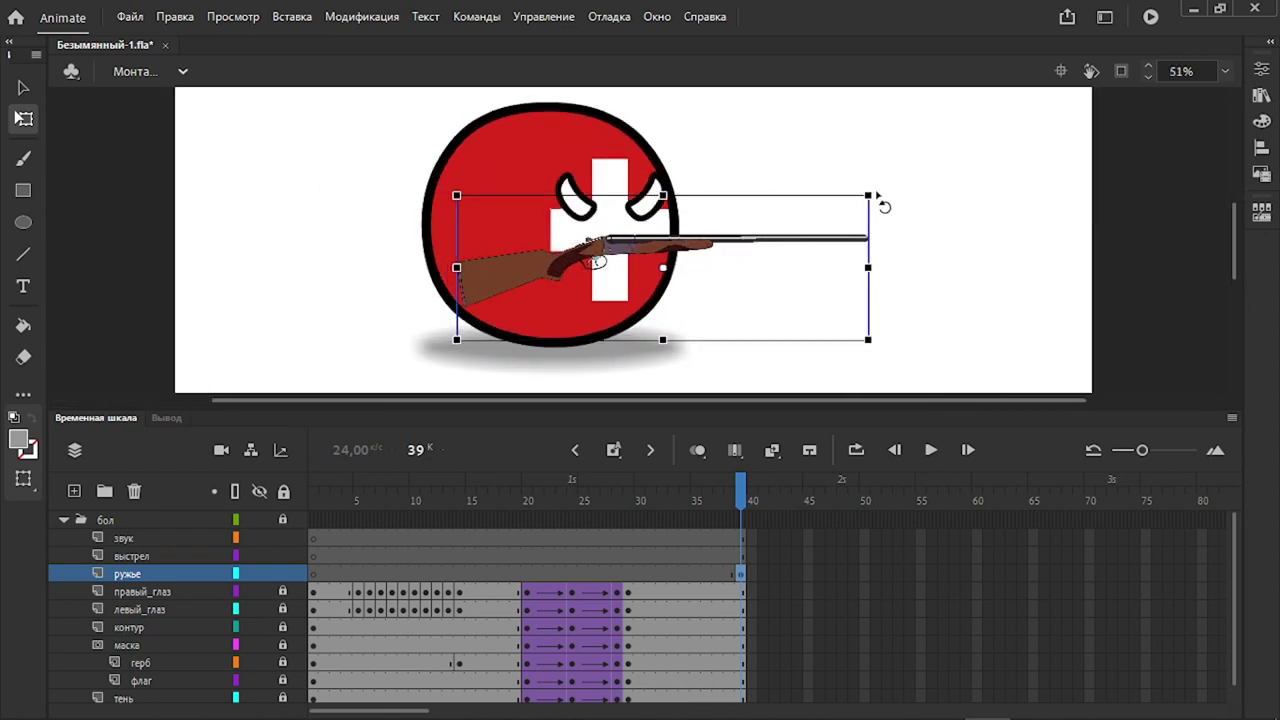
left_click_drag(865, 198, 795, 250)
left_click(891, 263)
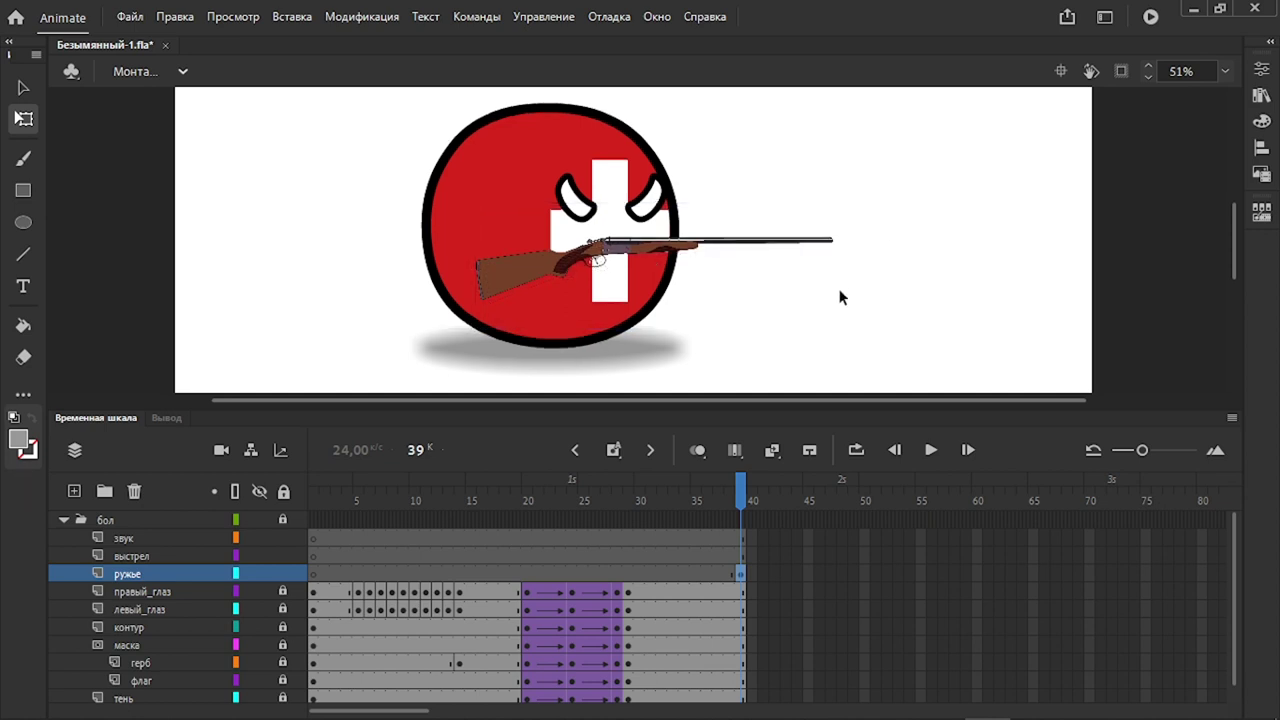
Import выстрел.wav from its File Explorer folder into a keyframe at frame 39 of the звук layer, without replacing existing library items
left_click(749, 538)
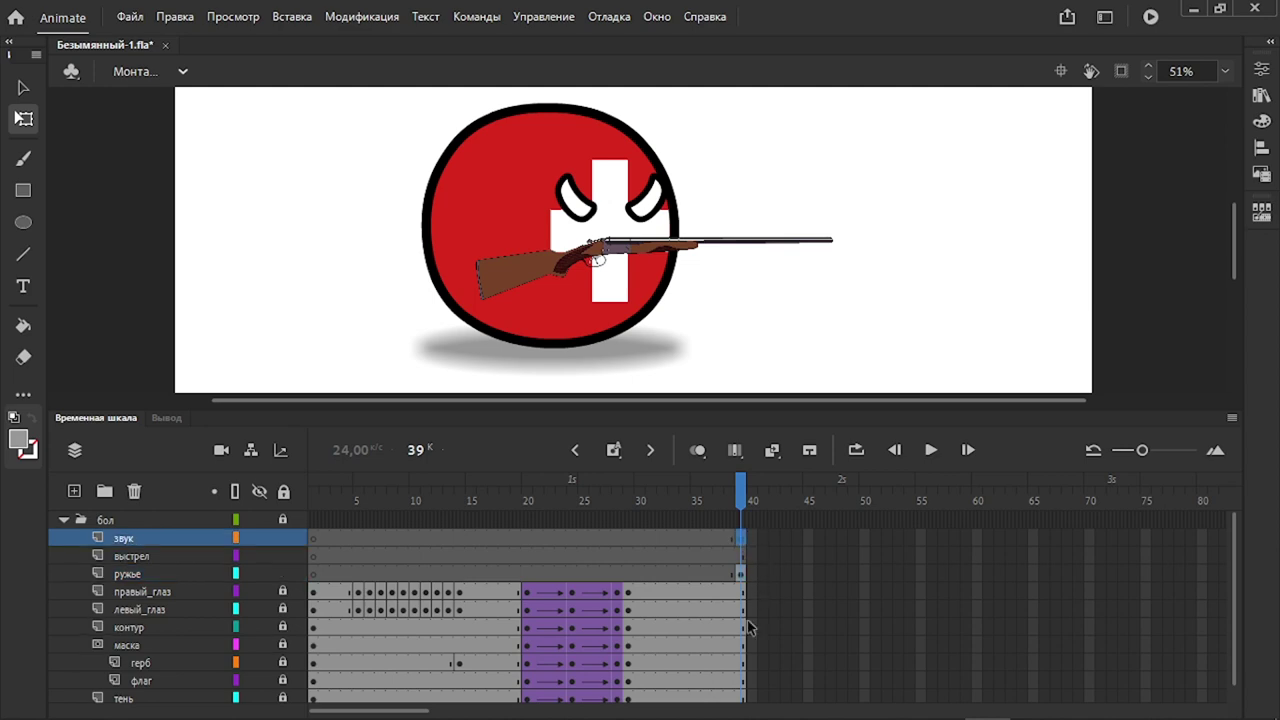
mouse_move(288, 714)
left_click(251, 712)
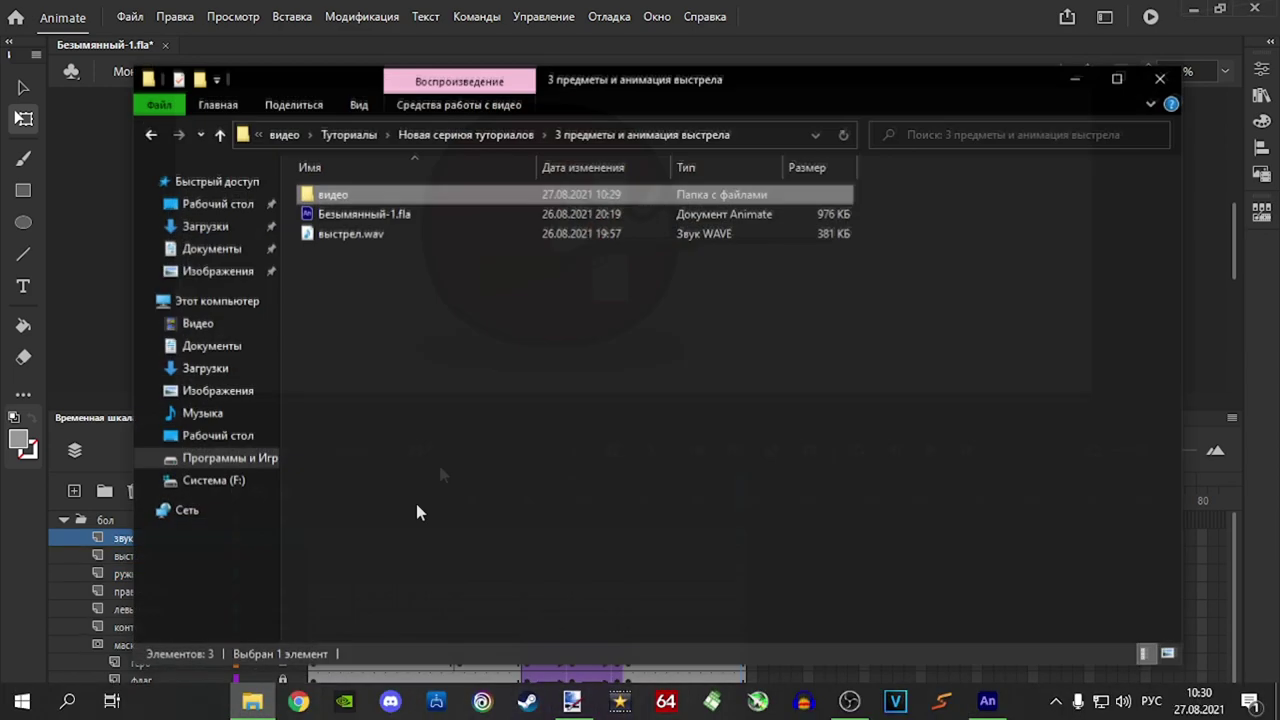
left_click_drag(656, 86, 928, 86)
left_click(601, 228)
left_click_drag(601, 228, 300, 232)
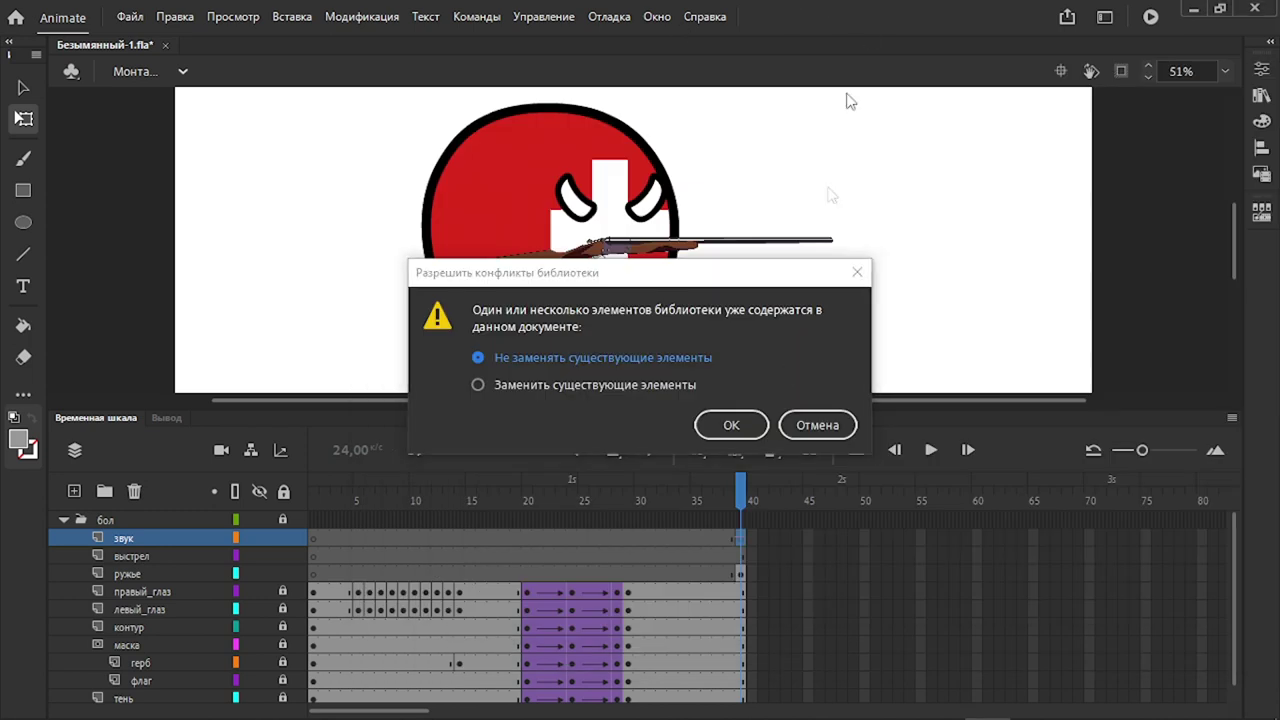
left_click(729, 423)
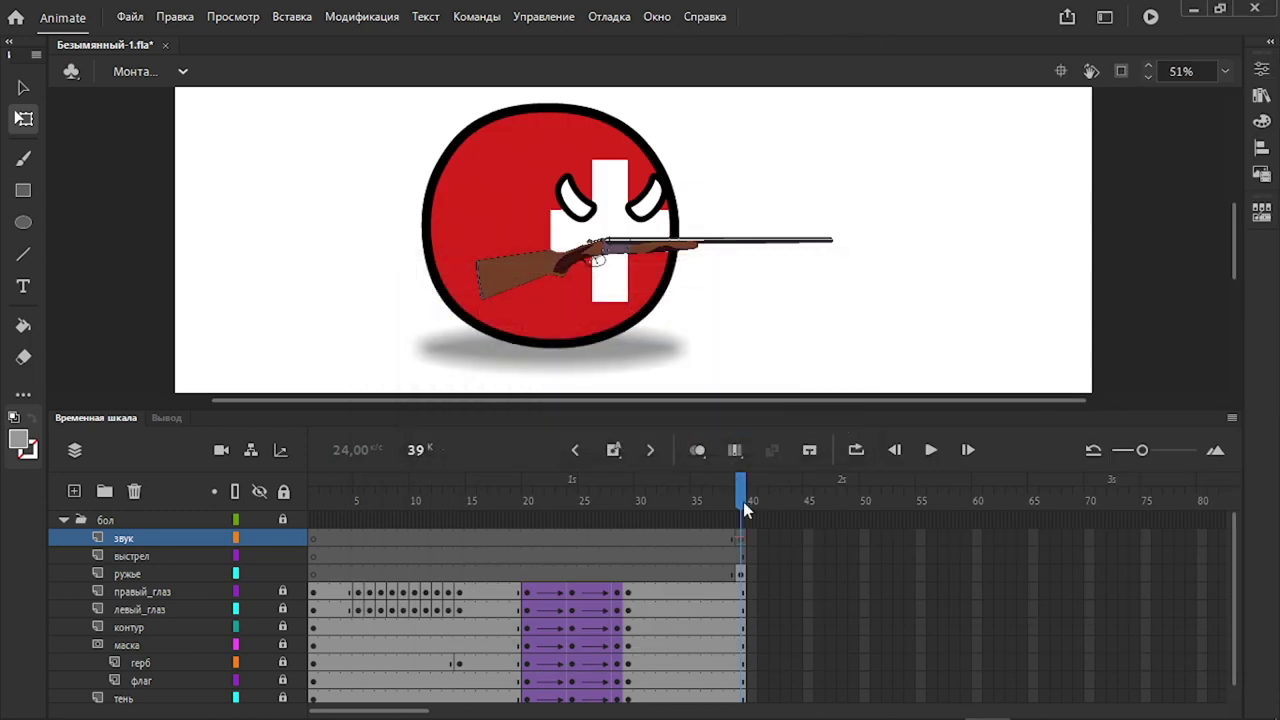
Extend the frames of all layers to frame 99, past the end of the gunshot sound
key("F5")
key("F5")
key("F5")
key("F5")
key("F5")
key("F5")
key("F5")
key("F5")
key("F5")
key("F5")
key("F5")
key("F5")
key("F5")
key("F5")
key("F5")
key("F5")
key("F5")
key("F5")
key("F5")
key("F5")
key("F5")
key("F5")
key("F5")
key("F5")
key("F5")
key("F5")
key("F5")
key("F5")
key("F5")
key("F5")
key("F5")
key("F5")
key("F5")
key("F5")
key("F5")
key("F5")
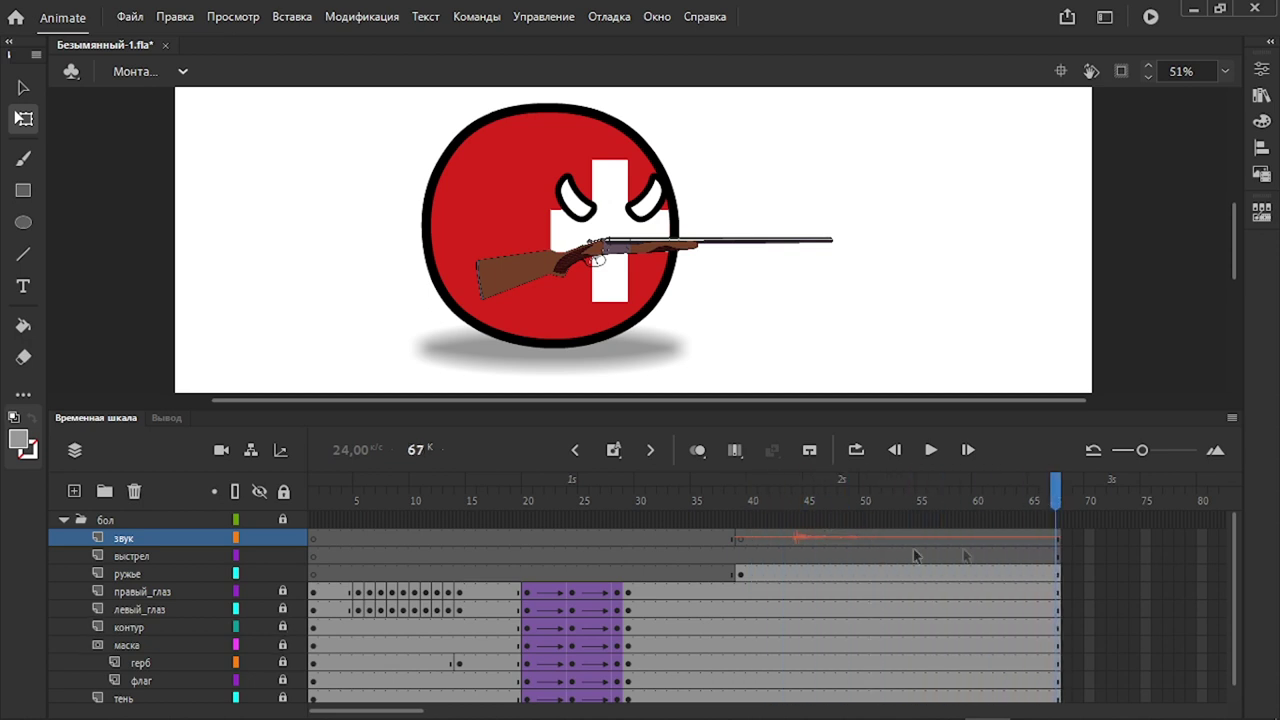
key("F5")
key("F5")
key("F5")
key("F5")
key("F5")
key("F5")
key("F5")
key("F5")
key("F5")
key("F5")
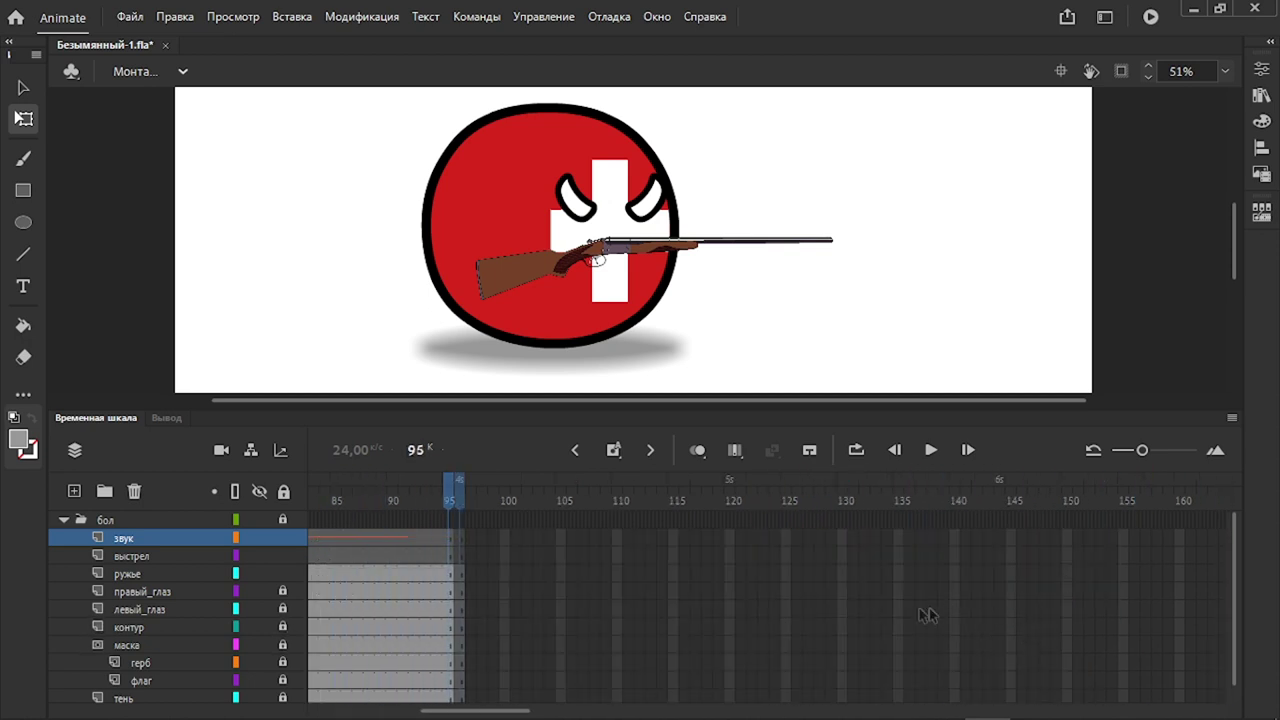
Play the timeline from around frame 39 to check when the gunshot sounds
left_click_drag(500, 711, 429, 709)
left_click(409, 510)
key("Return")
key("Return")
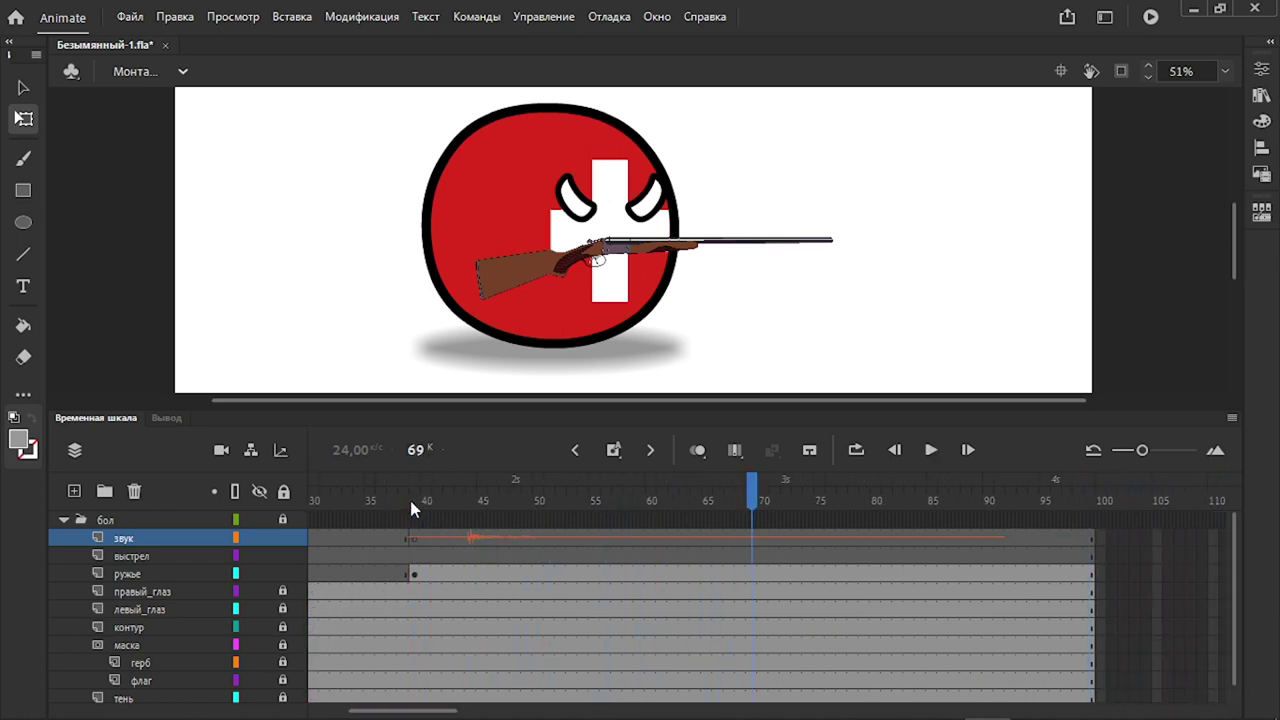
Insert a blank keyframe at frame 43 of the выстрел layer and enable onion skinning over frames 41 to 43
left_click(460, 556)
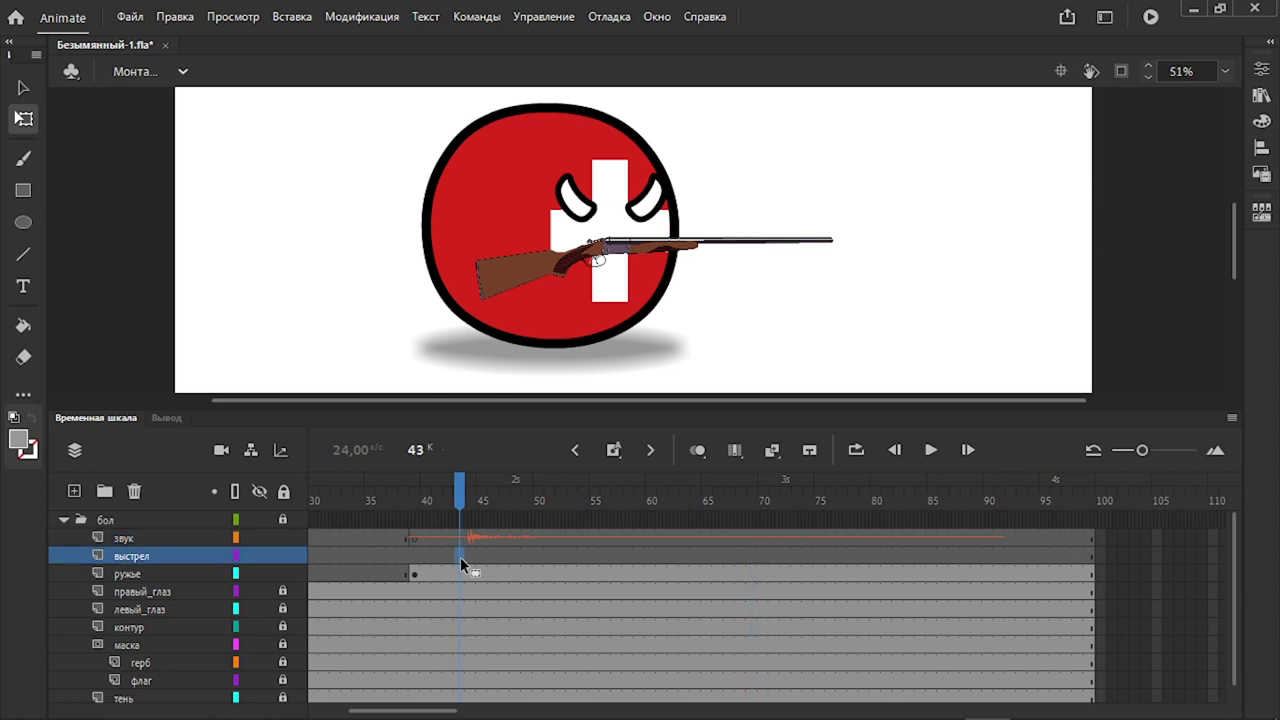
left_click(468, 557)
left_click(462, 557)
key("F7")
left_click(695, 456)
left_click_drag(482, 494, 454, 500)
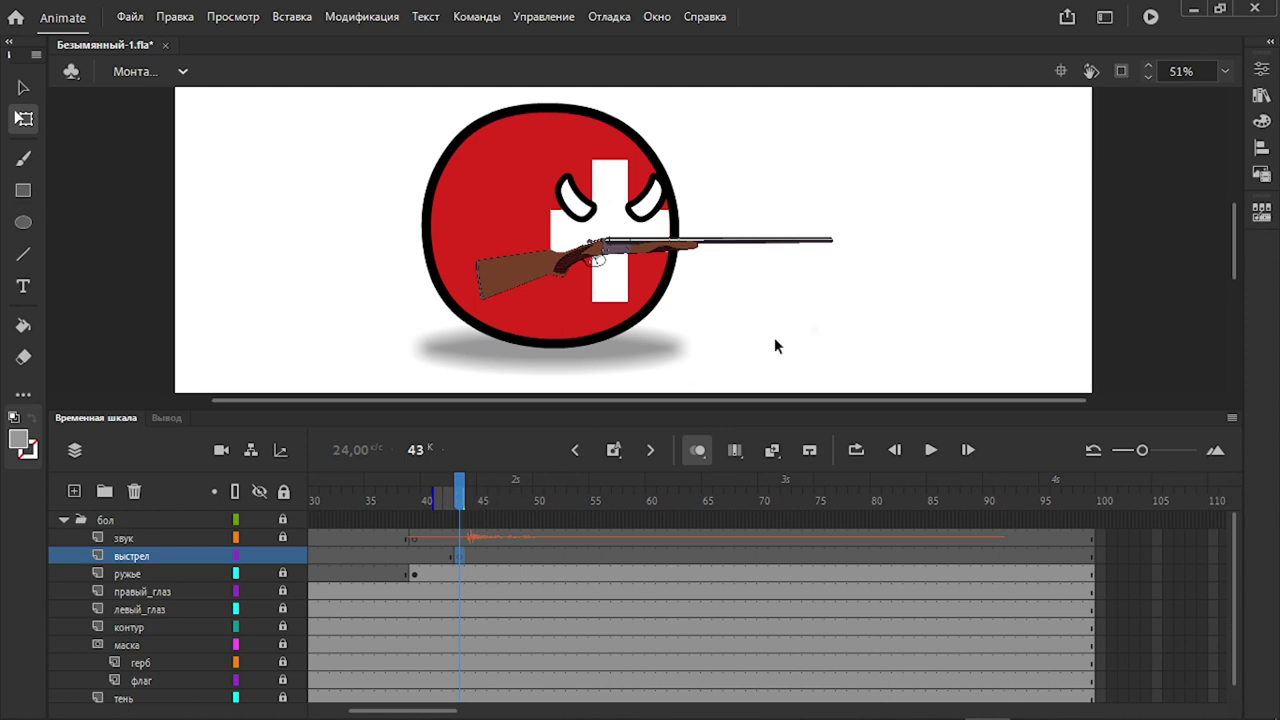
Paint a small yellow brush dot at the shotgun's muzzle on frame 43 of the выстрел layer
scroll(878, 246, "up", 5)
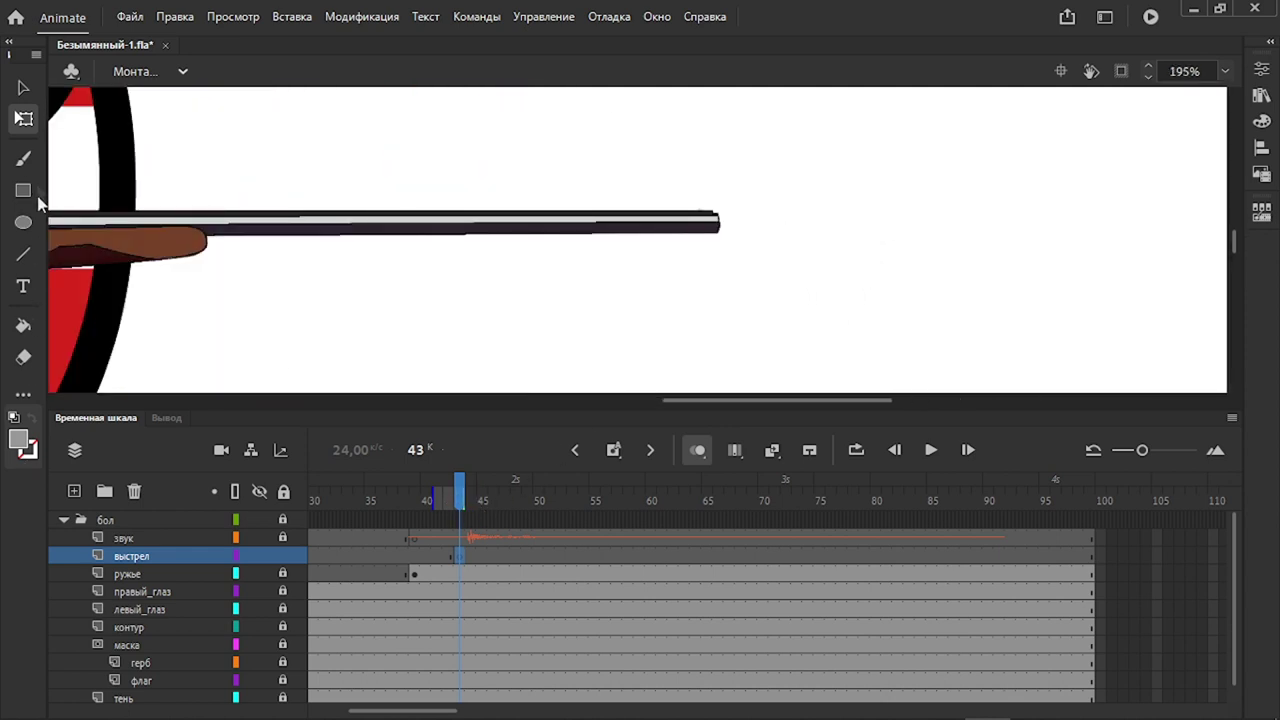
left_click(23, 159)
left_click(18, 440)
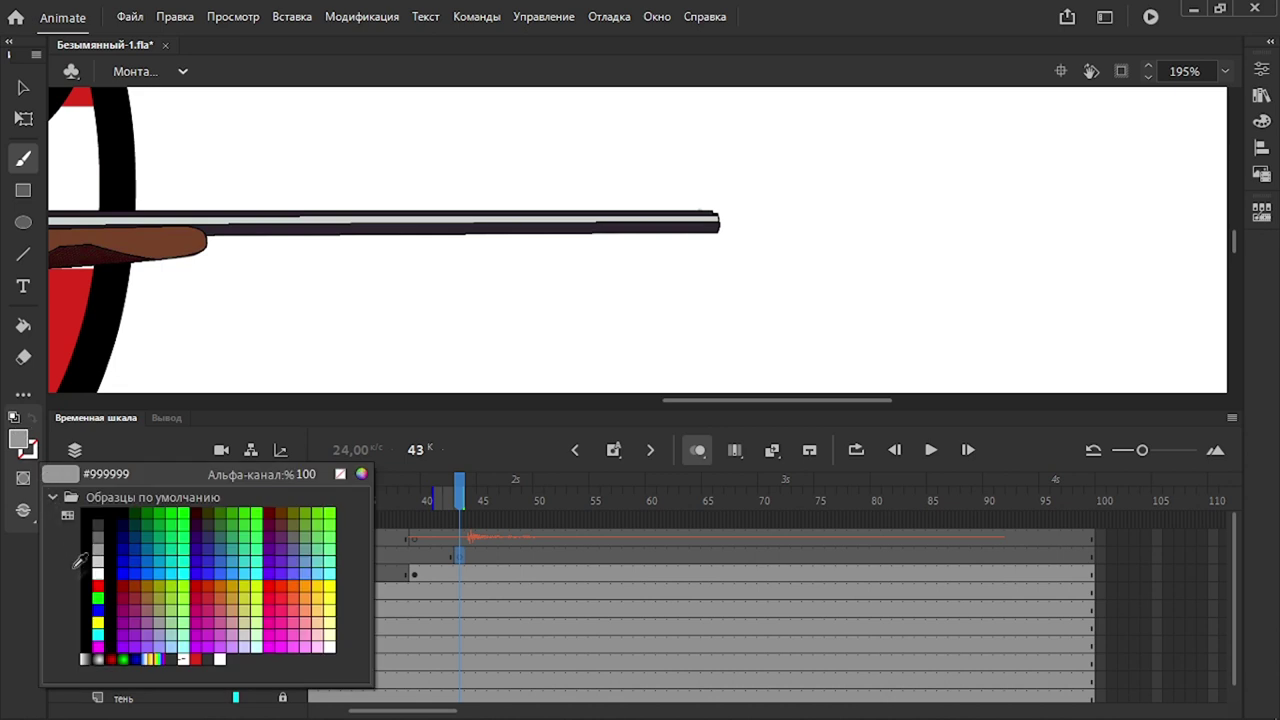
left_click(97, 622)
left_click(719, 222)
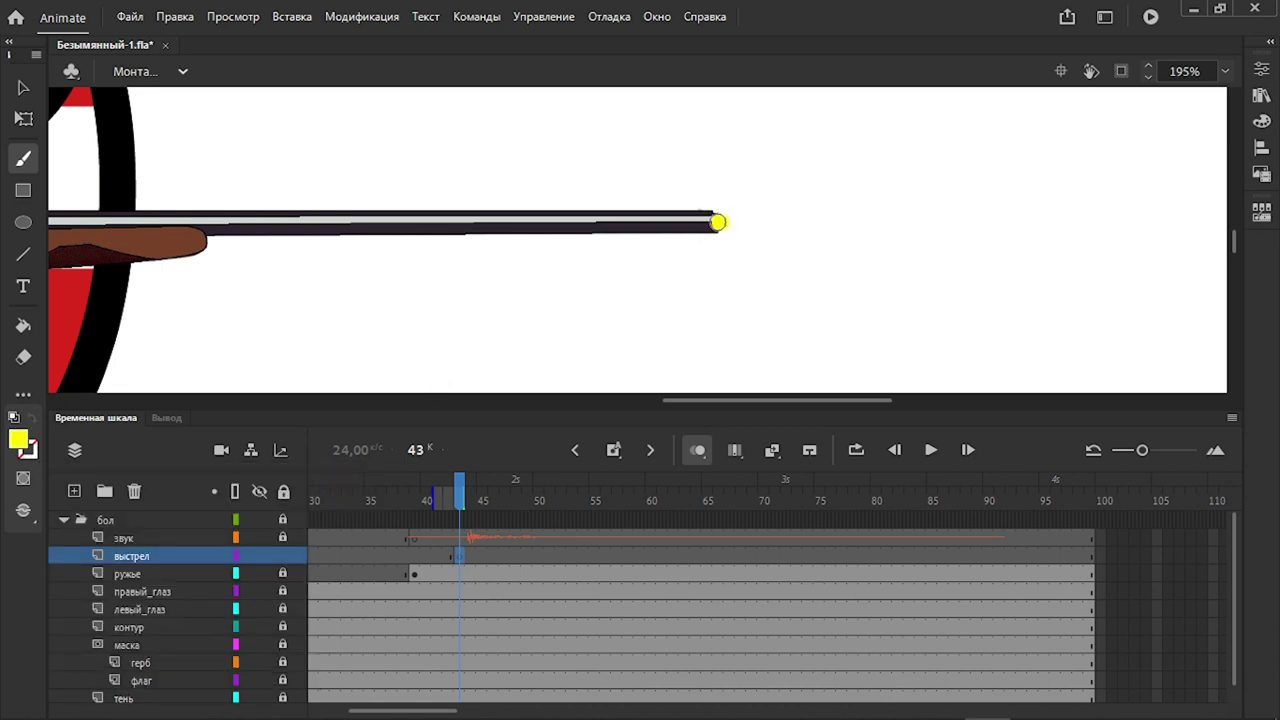
Enlarge the yellow muzzle dot on frame 43, and paint a dot with short strokes above and below it on blank keyframe 44
left_click_drag(724, 225, 720, 225)
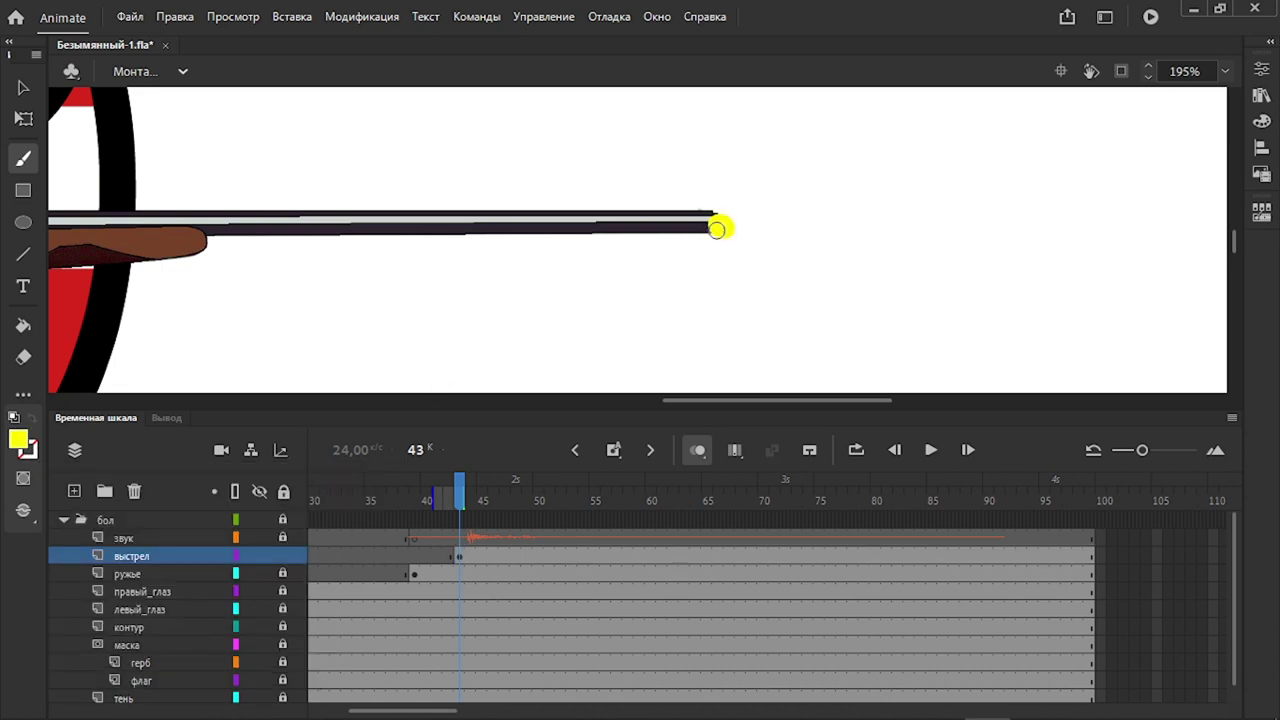
key("F7")
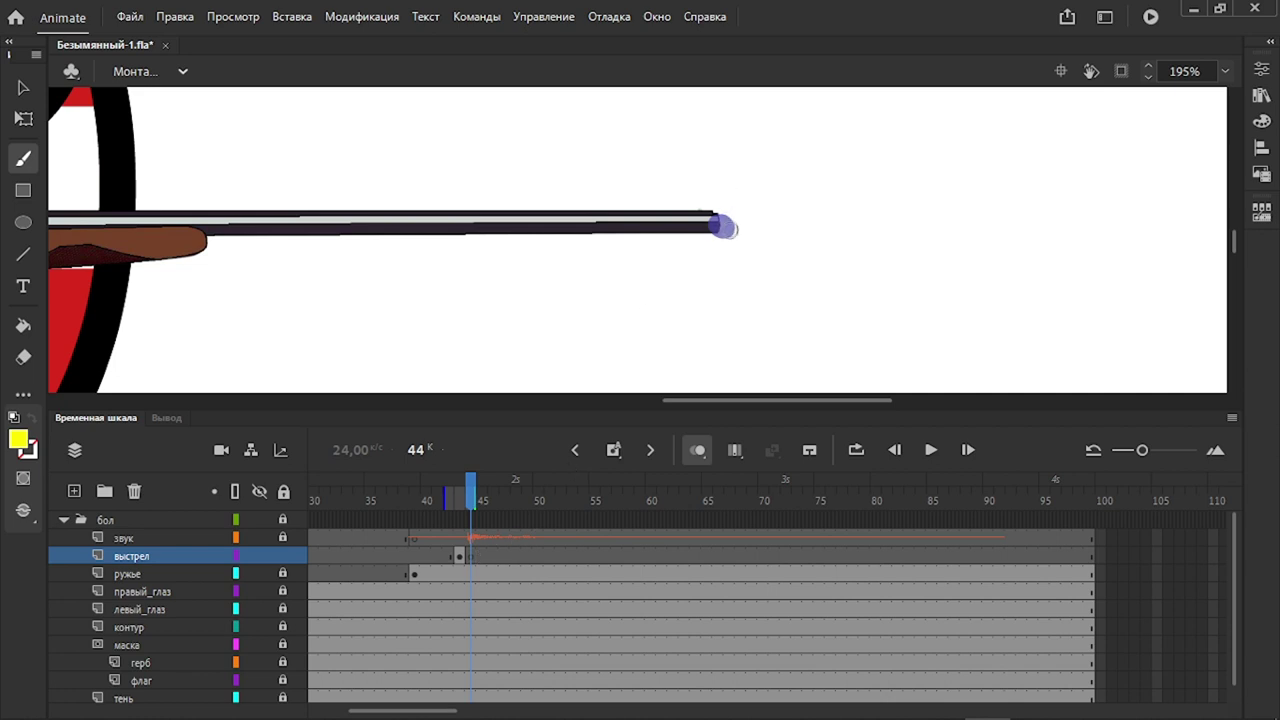
left_click(722, 226)
left_click_drag(692, 182, 768, 181)
left_click_drag(693, 261, 780, 261)
On a new blank keyframe 45, paint a dark grey muzzle dot, short strokes above and below it, and a curved arc in front
key("F7")
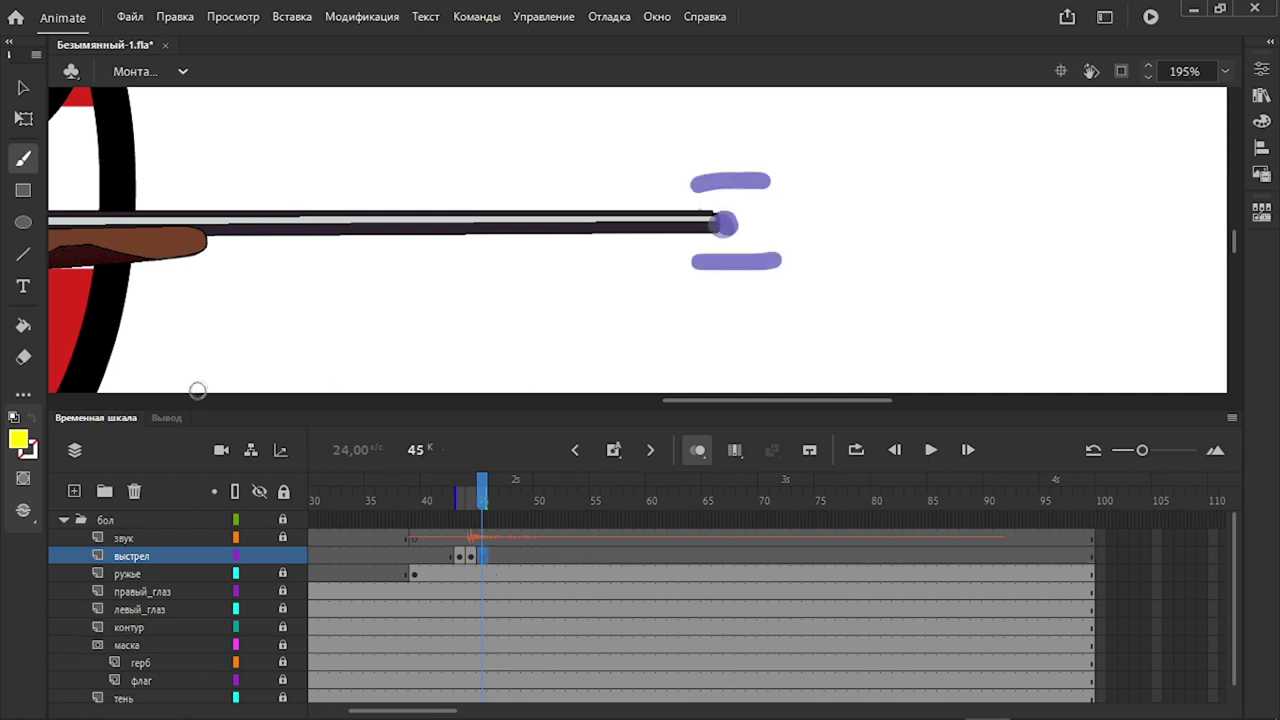
left_click(19, 439)
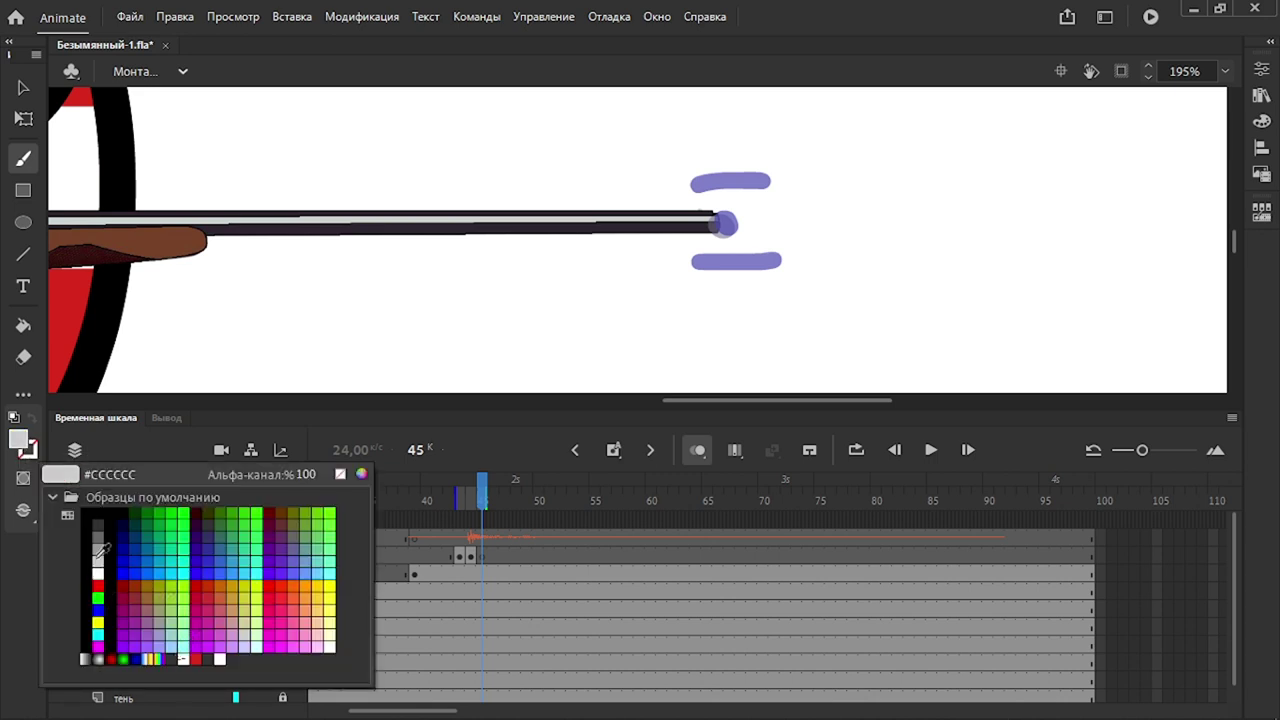
left_click(97, 530)
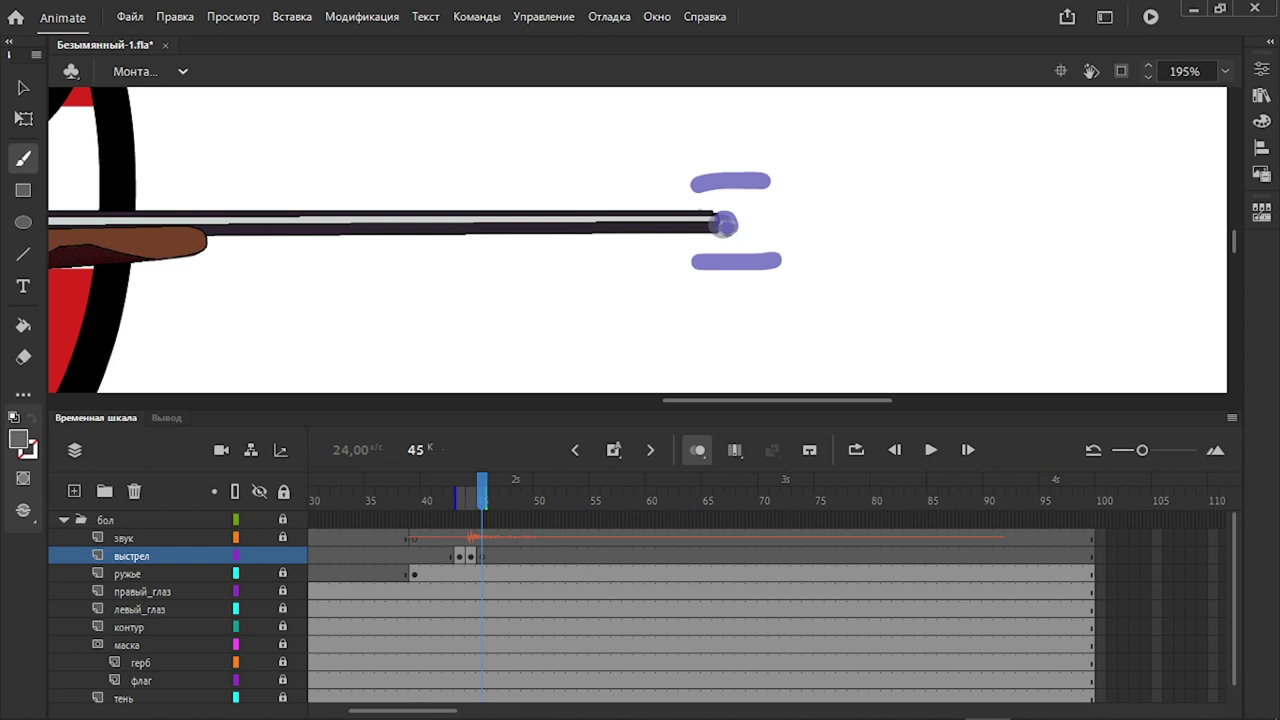
left_click(725, 224)
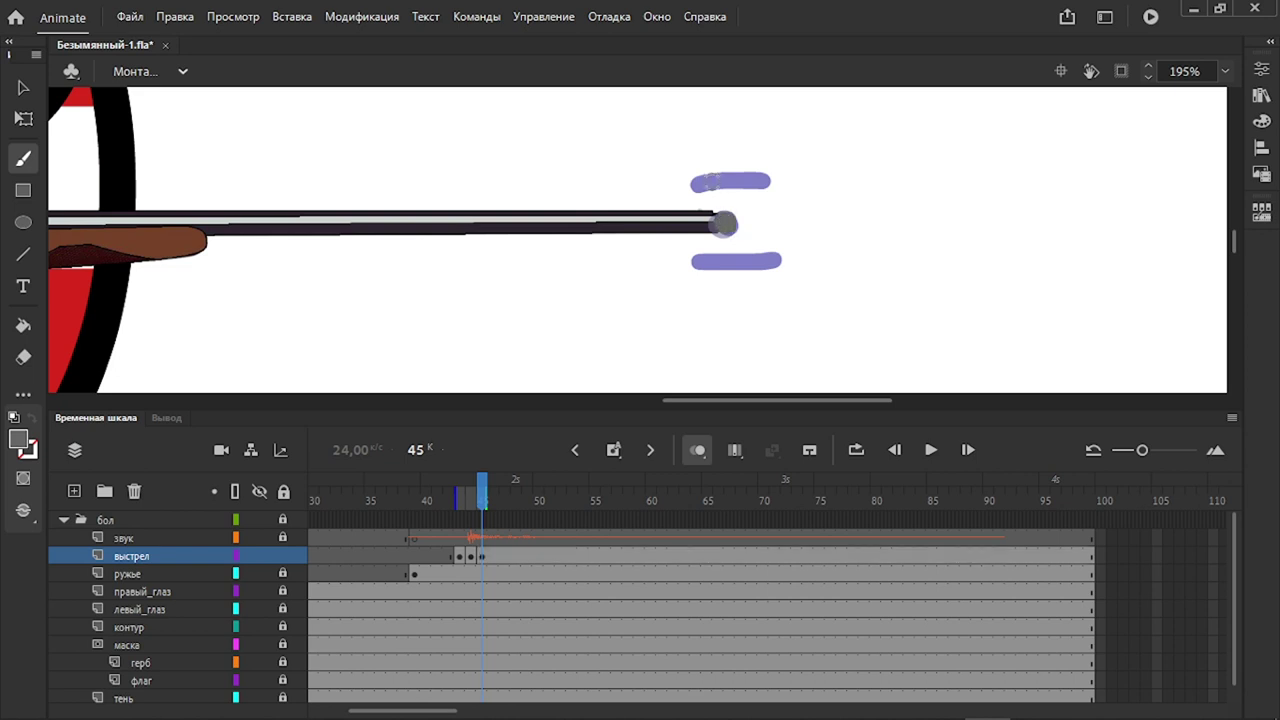
left_click_drag(703, 181, 766, 176)
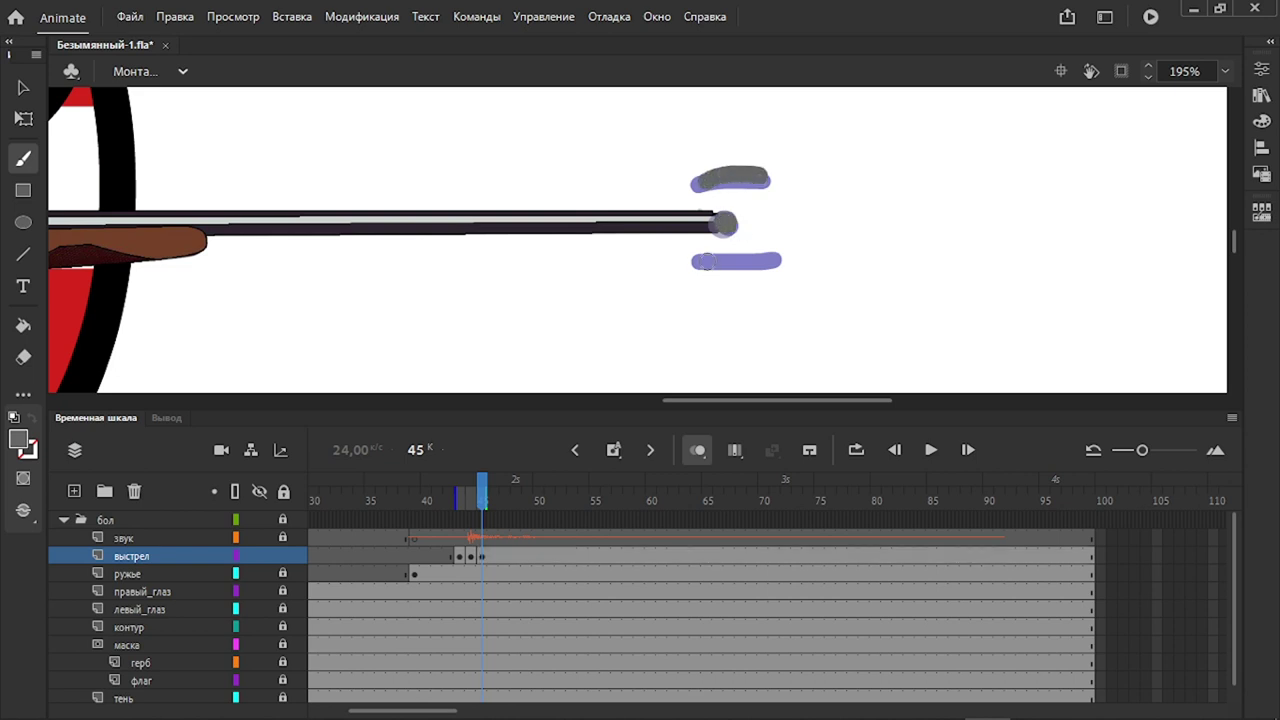
left_click_drag(705, 262, 770, 260)
mouse_move(807, 152)
left_mouse_down()
mouse_move(829, 204)
mouse_move(800, 294)
left_mouse_up()
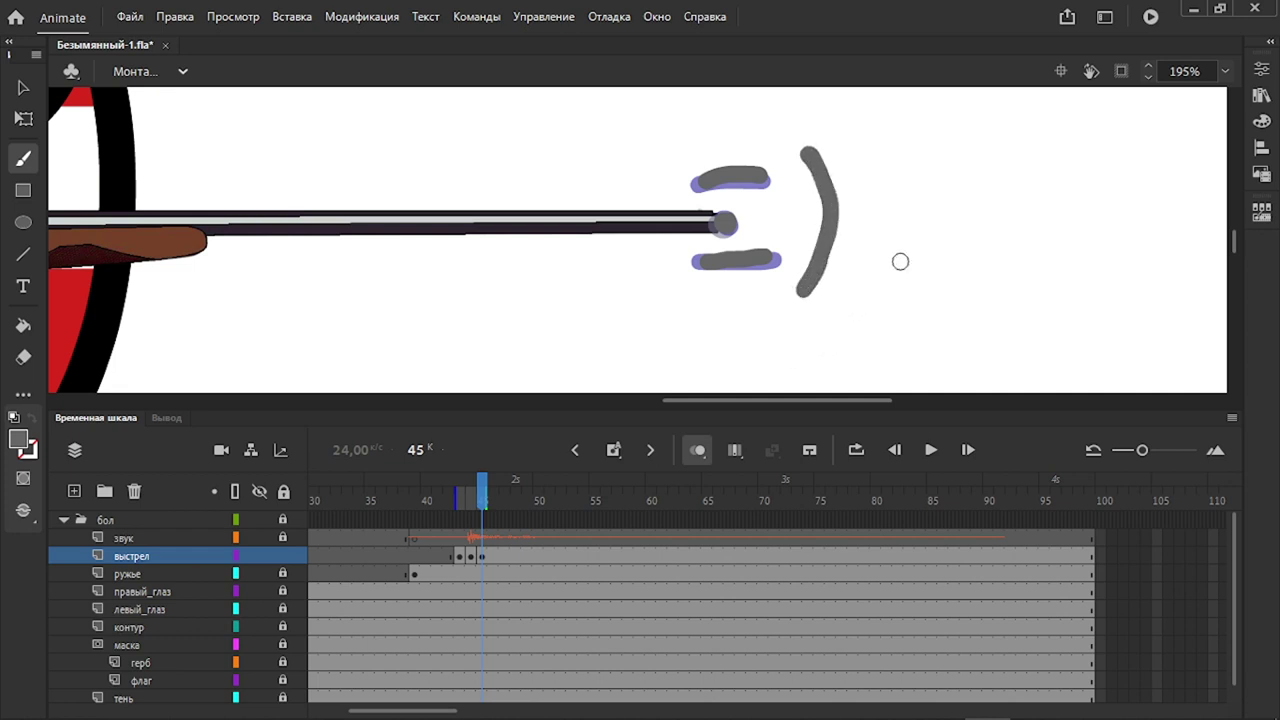
On a new blank keyframe 46, paint two nested grey arcs ahead of the muzzle and two diagonal strokes flaring outward from it
key("F7")
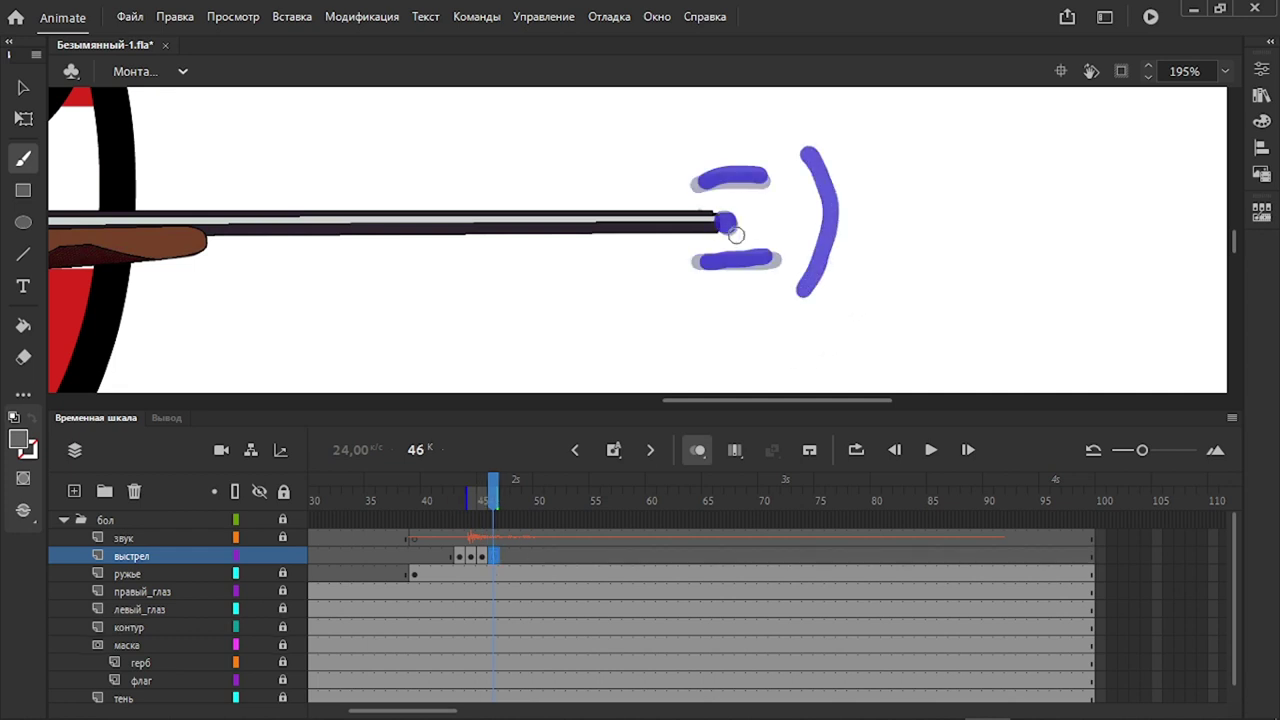
mouse_move(797, 150)
left_mouse_down()
mouse_move(832, 200)
mouse_move(831, 243)
mouse_move(800, 296)
left_mouse_up()
mouse_move(800, 92)
left_mouse_down()
mouse_move(865, 144)
mouse_move(883, 264)
mouse_move(864, 318)
mouse_move(806, 347)
left_mouse_up()
left_click_drag(695, 188, 775, 116)
left_click_drag(688, 250, 762, 336)
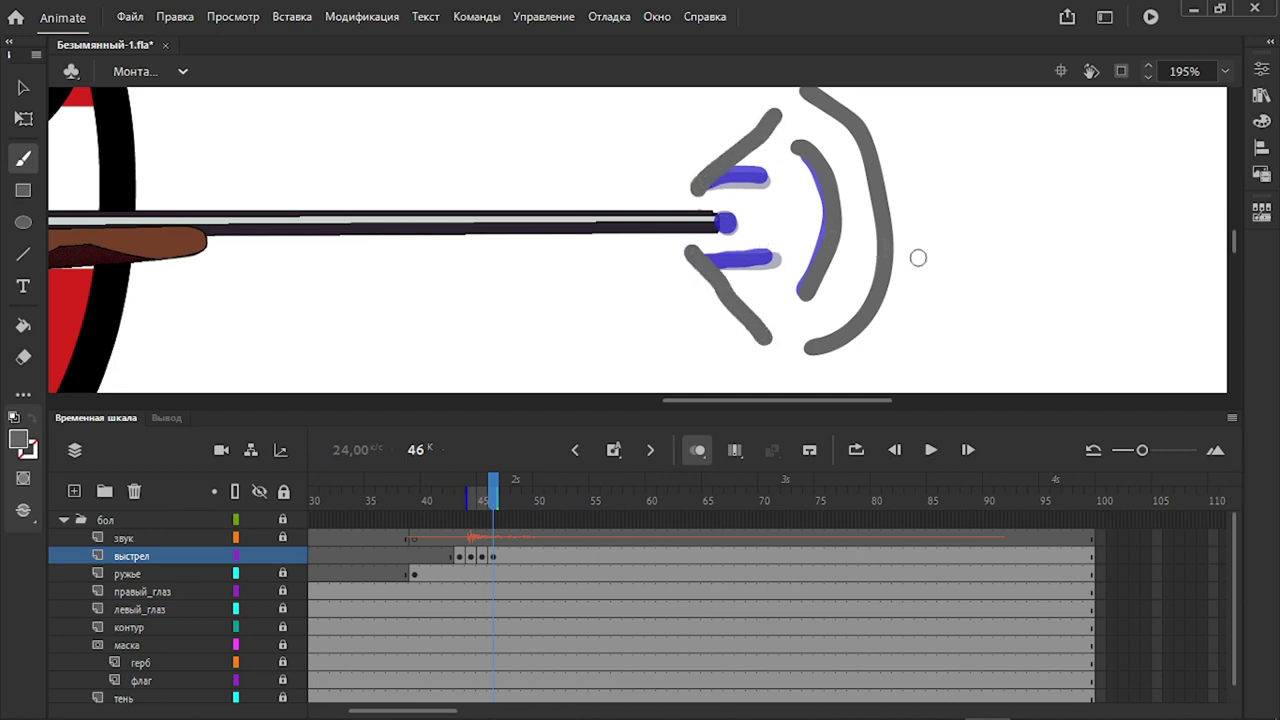
Add blank keyframe 47 to the выстрел layer and paint two inner grey arcs in front of the muzzle
key("F7")
scroll(894, 223, "down", 1)
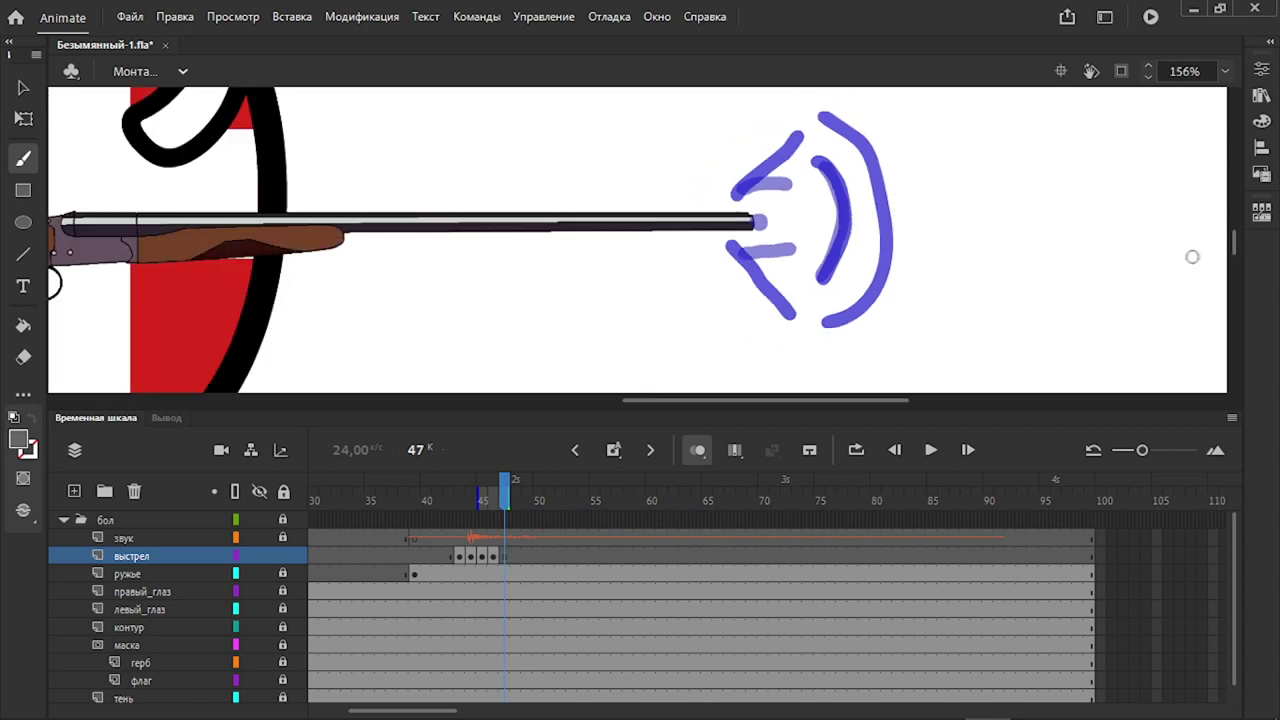
left_click_drag(877, 400, 960, 400)
scroll(507, 250, "down", 1)
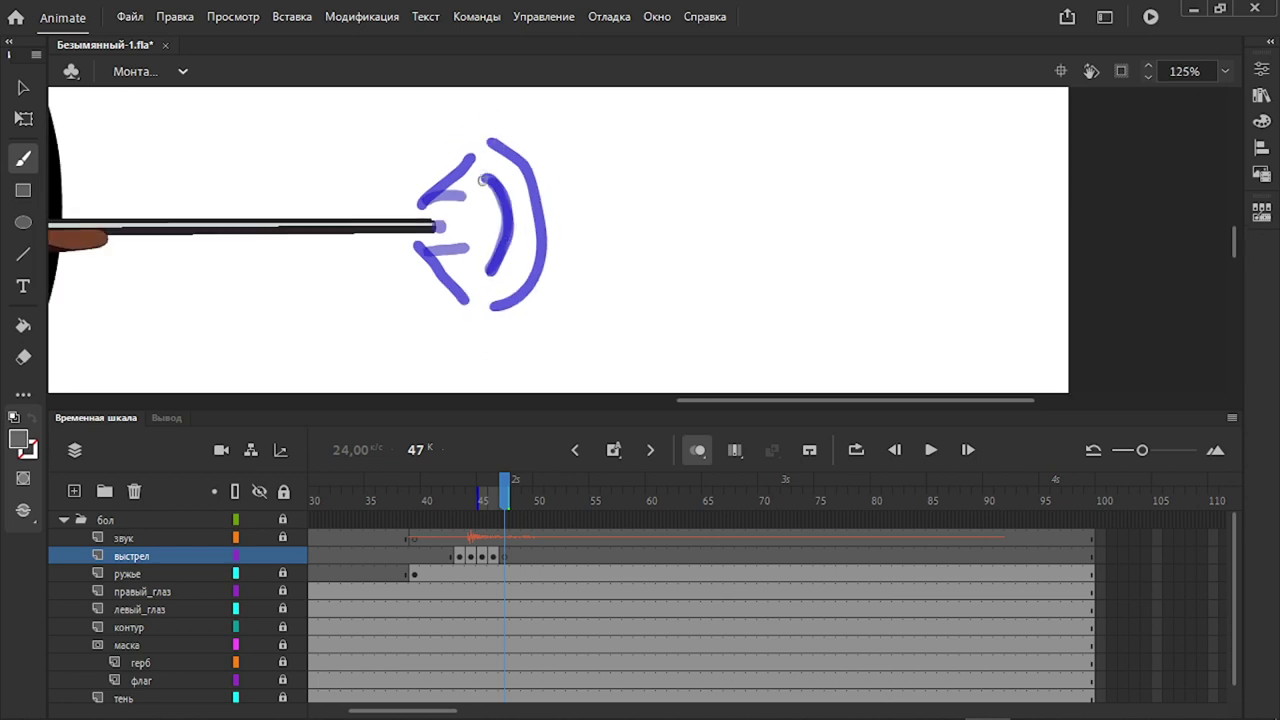
mouse_move(472, 204)
left_mouse_down()
mouse_move(482, 244)
mouse_move(470, 270)
left_mouse_up()
mouse_move(492, 160)
left_mouse_down()
mouse_move(525, 234)
mouse_move(498, 290)
left_mouse_up()
mouse_move(508, 115)
left_mouse_down()
mouse_move(541, 132)
mouse_move(566, 171)
mouse_move(576, 239)
mouse_move(561, 286)
mouse_move(530, 314)
left_mouse_up()
left_click_drag(426, 247, 505, 319)
key("ctrl+z")
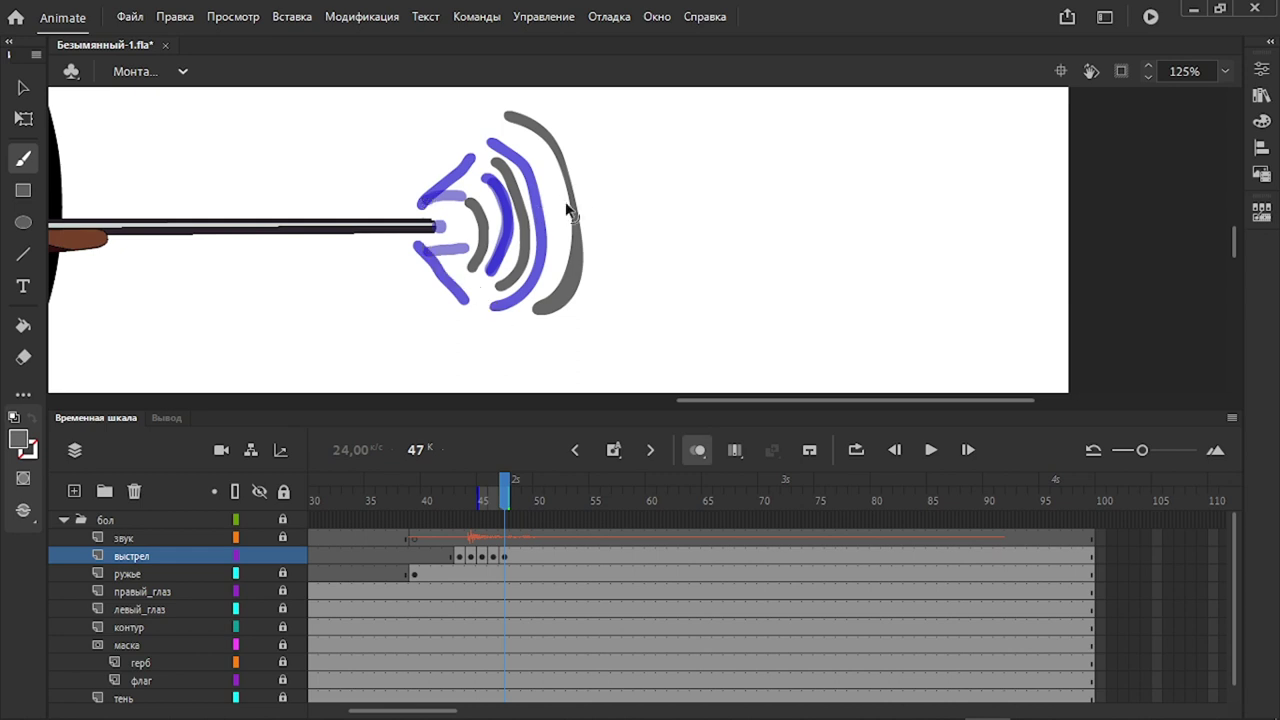
key("ctrl+z")
Paint a large outer grey arc and two diagonal strokes flaring from the muzzle on frame 47
mouse_move(505, 123)
left_mouse_down()
mouse_move(562, 175)
mouse_move(562, 229)
mouse_move(518, 322)
left_mouse_up()
left_click_drag(421, 245, 484, 312)
left_click_drag(421, 201, 475, 133)
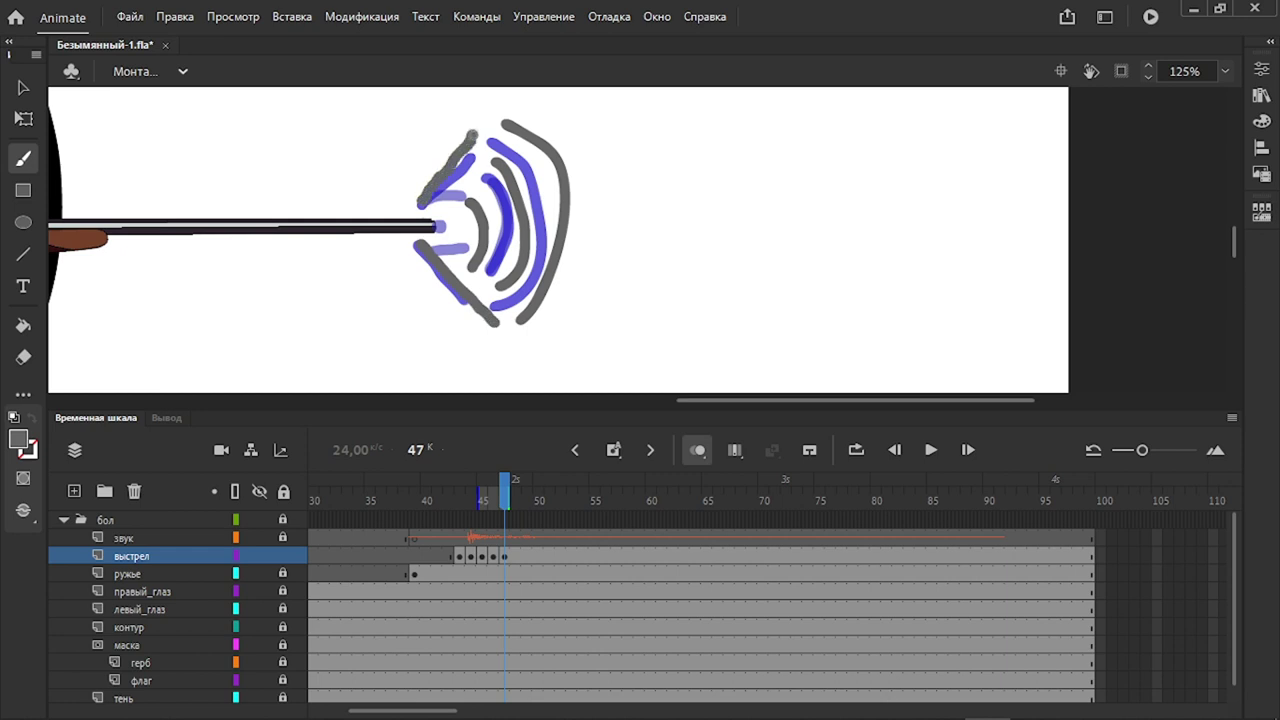
Add blank keyframe 48, limit onion skinning to the previous frame, and paint broken grey dashes along and beyond the blast arcs
key("F7")
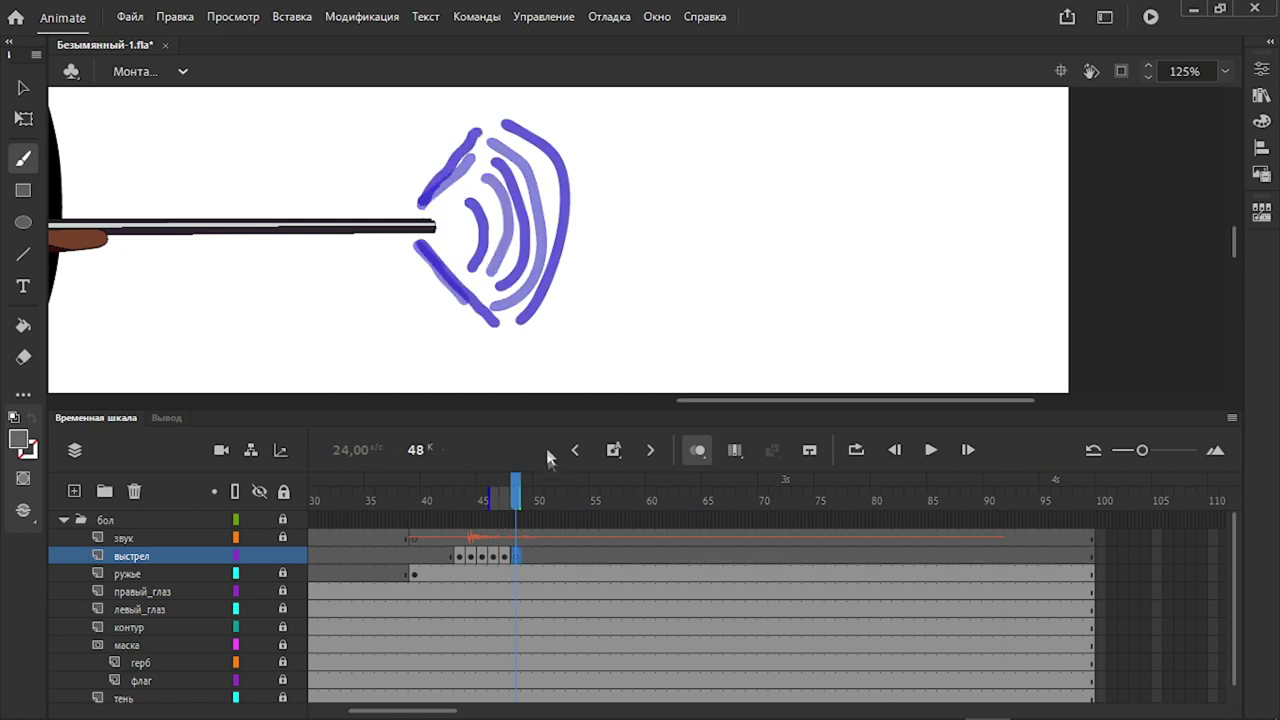
left_click_drag(497, 500, 504, 500)
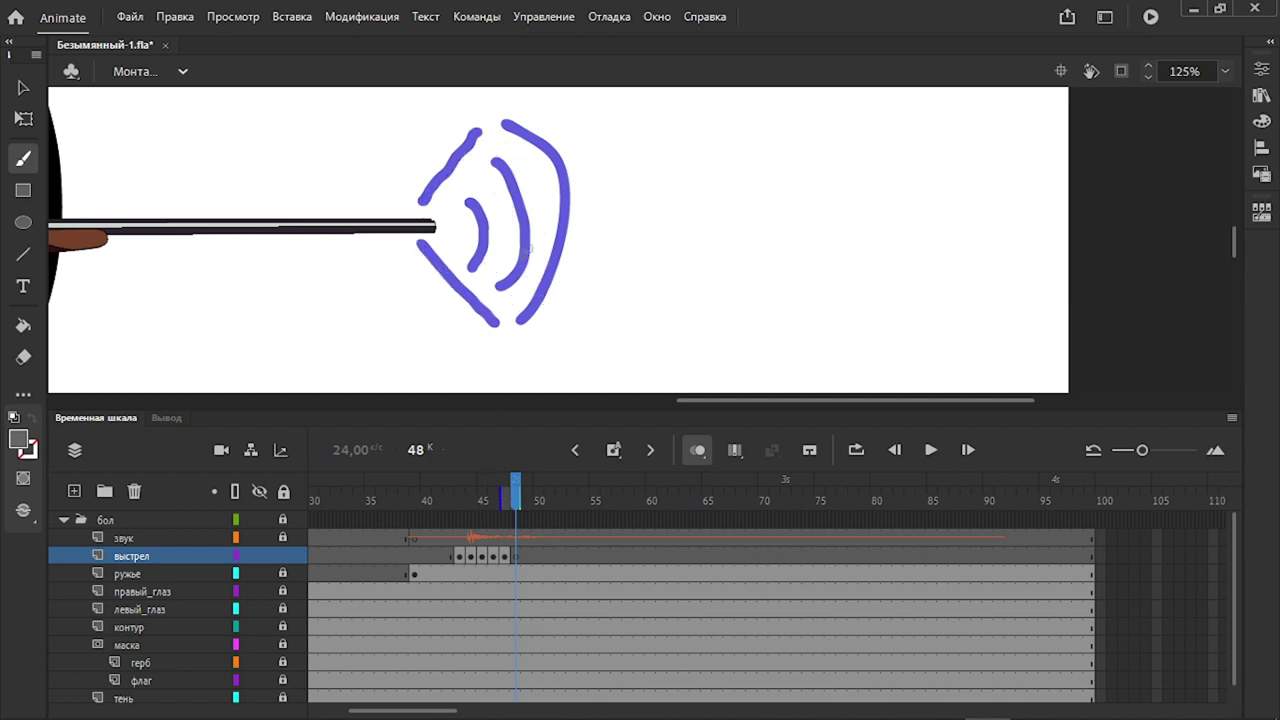
left_click_drag(549, 104, 589, 167)
left_click_drag(593, 214, 595, 232)
left_click_drag(578, 278, 556, 336)
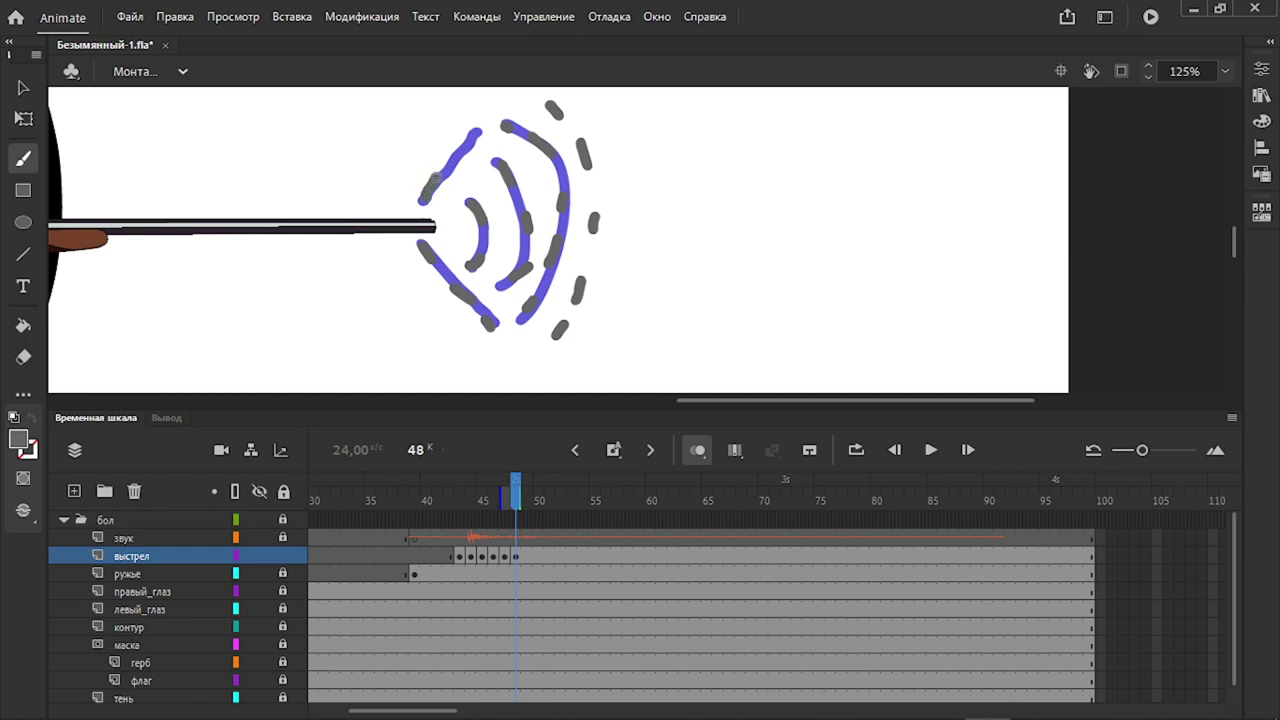
Scatter small grey brush dots between and around the dashes of the blast on frame 48
scroll(555, 135, "up", 3)
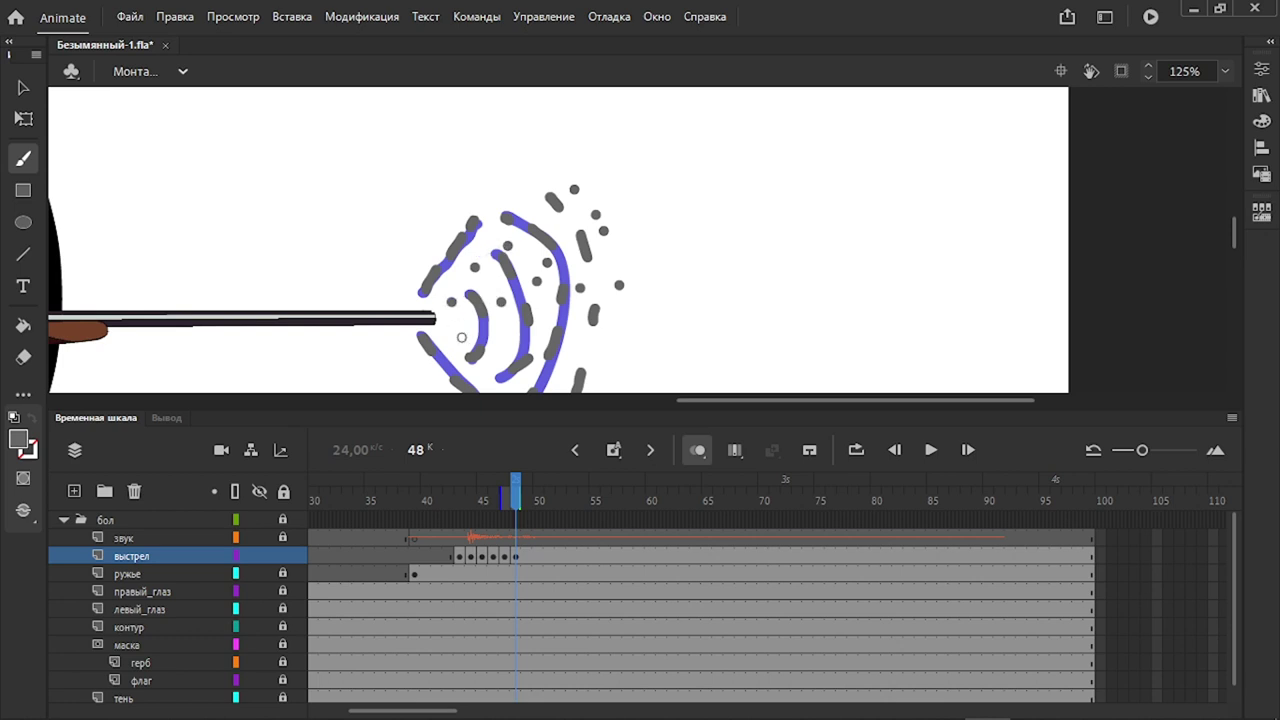
scroll(462, 337, "down", 3)
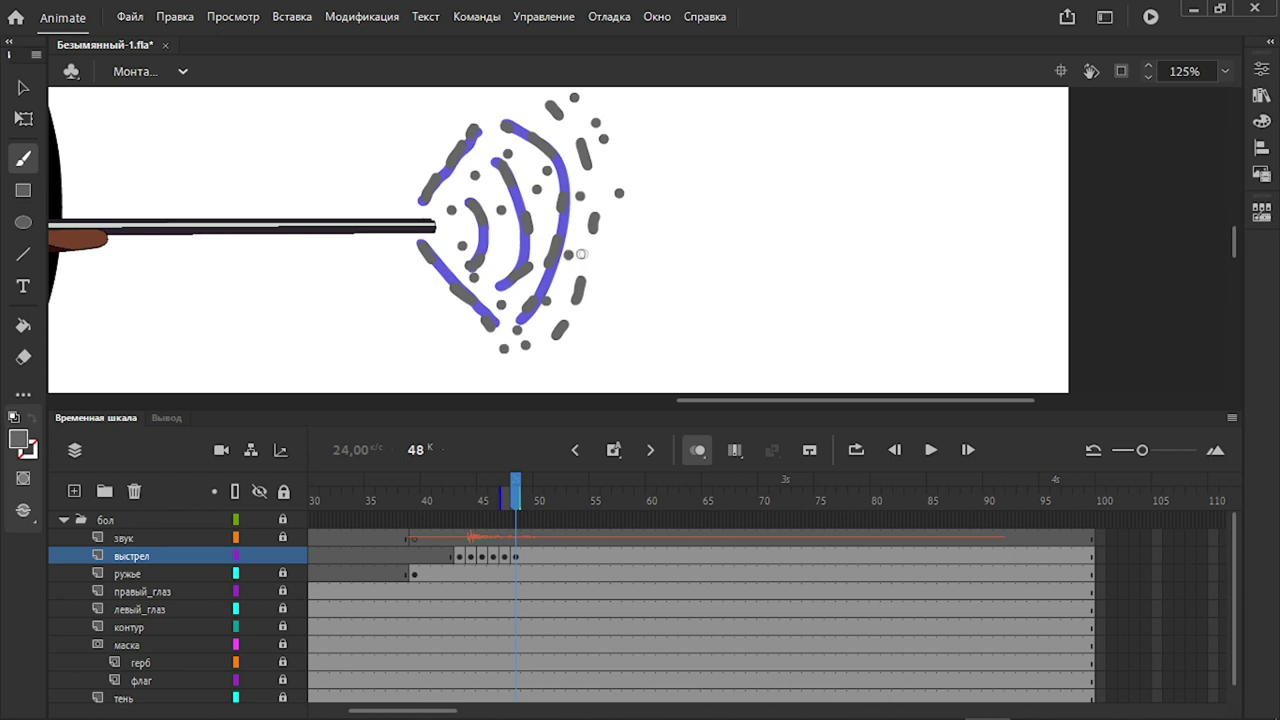
left_click(584, 346)
left_click(444, 130)
left_click(417, 167)
left_click(408, 186)
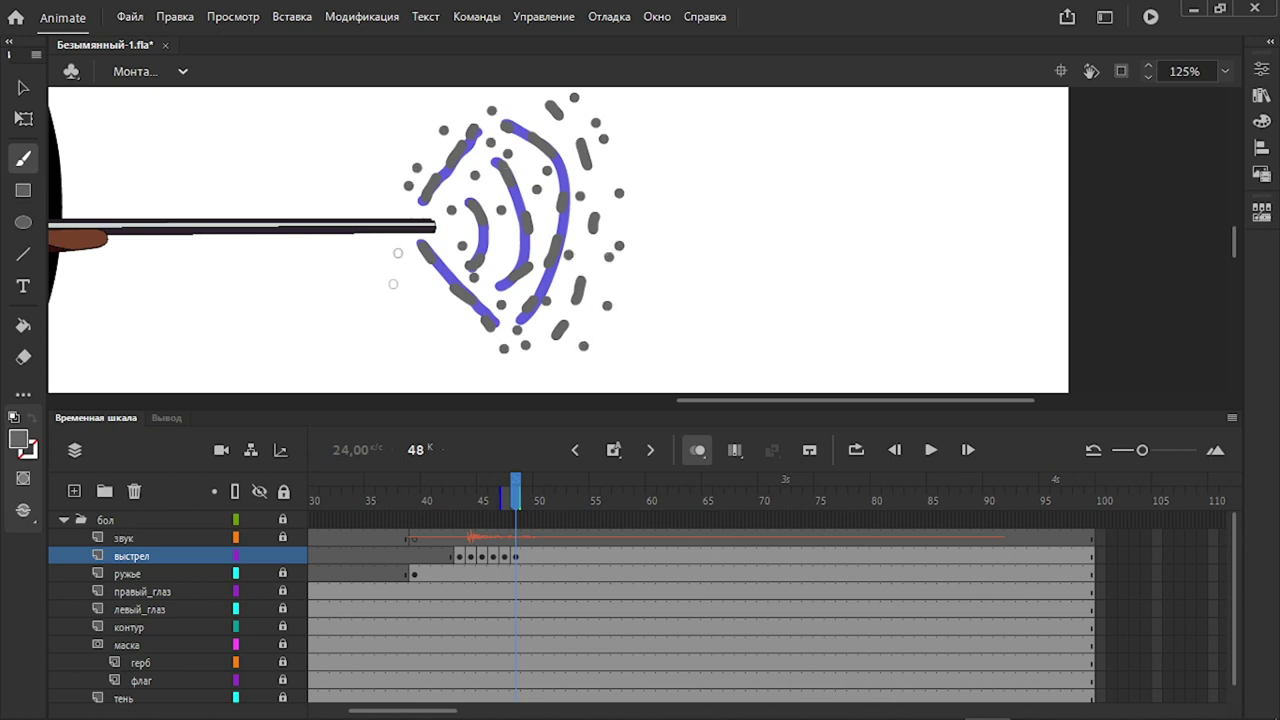
left_click(479, 354)
Add blank keyframe 49 to the выстрел layer and paint only scattered grey dots dispersing outward around the muzzle
key("F7")
left_click(444, 265)
left_click(529, 284)
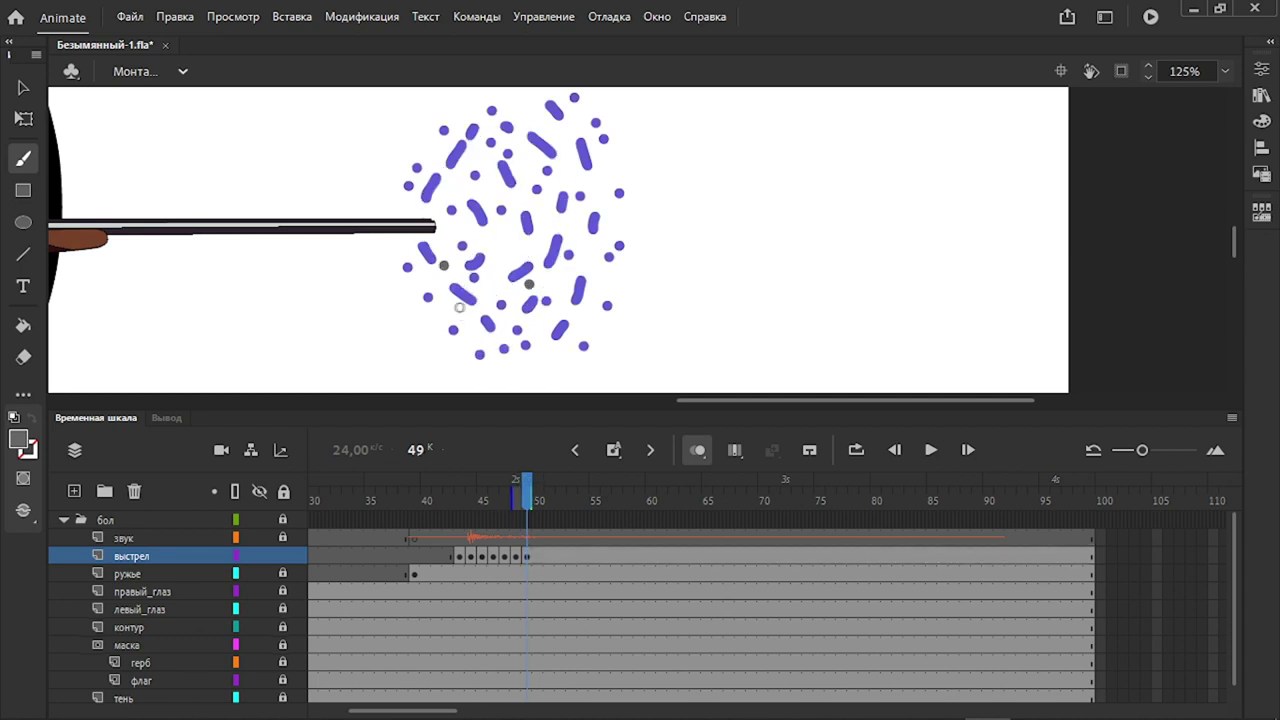
left_click(463, 182)
left_click(520, 145)
left_click(554, 190)
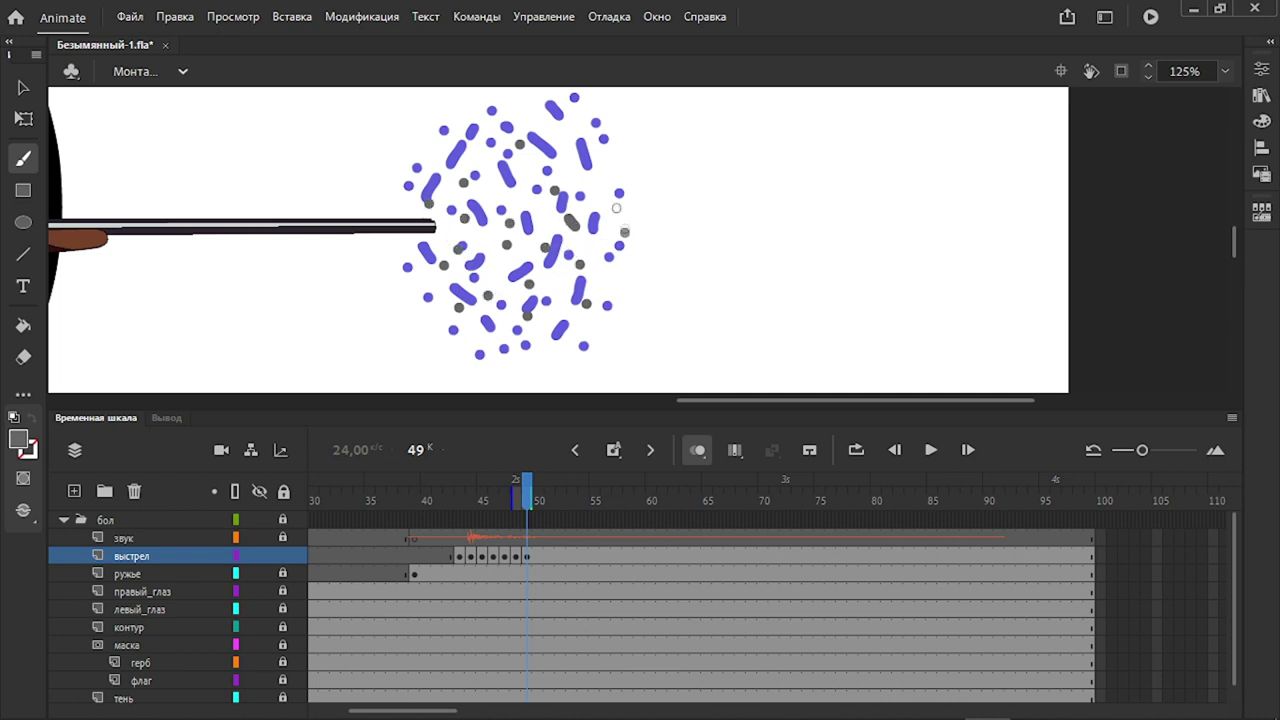
left_click(647, 218)
left_click(647, 302)
left_click(638, 343)
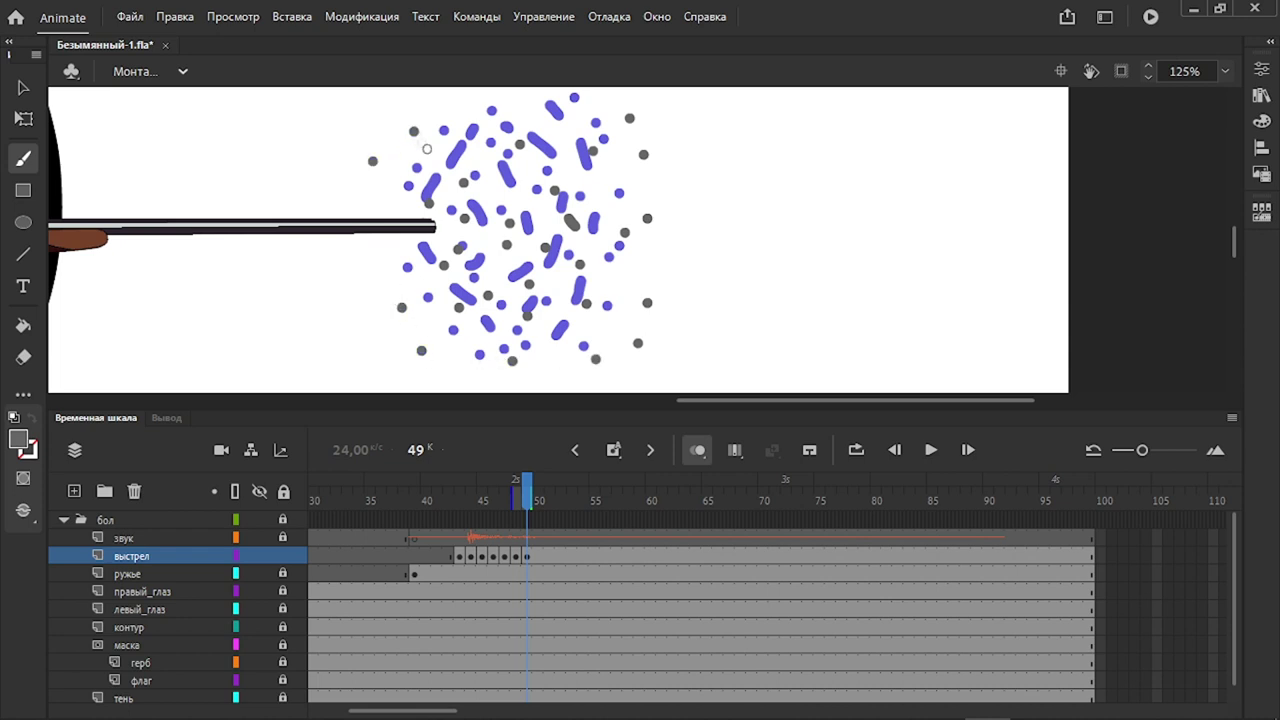
End the blast with a blank keyframe at frame 50 of the выстрел layer and turn off onion skinning
scroll(460, 207, "up", 2)
key(".")
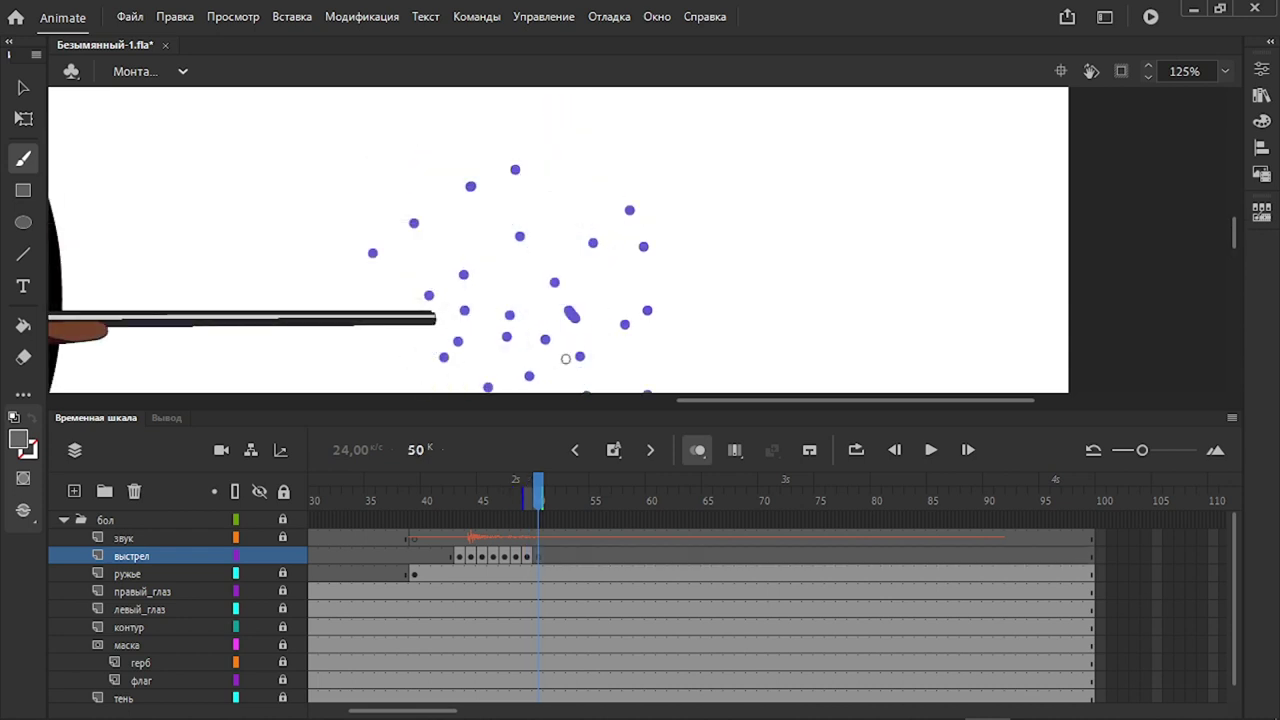
scroll(490, 329, "down", 2)
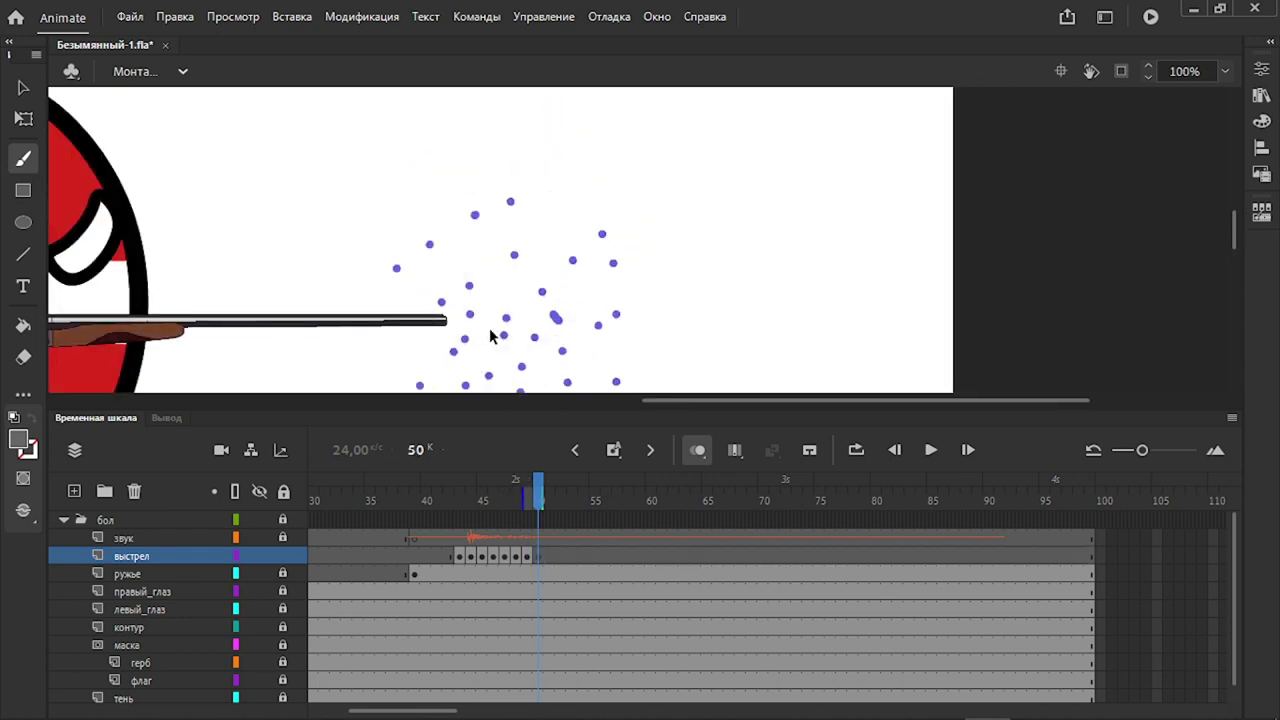
left_click(697, 451)
Play the timeline from frame 41 to preview the muzzle blast with the gunshot sound
left_click_drag(554, 482, 432, 490)
scroll(443, 297, "down", 2)
scroll(443, 297, "down", 4)
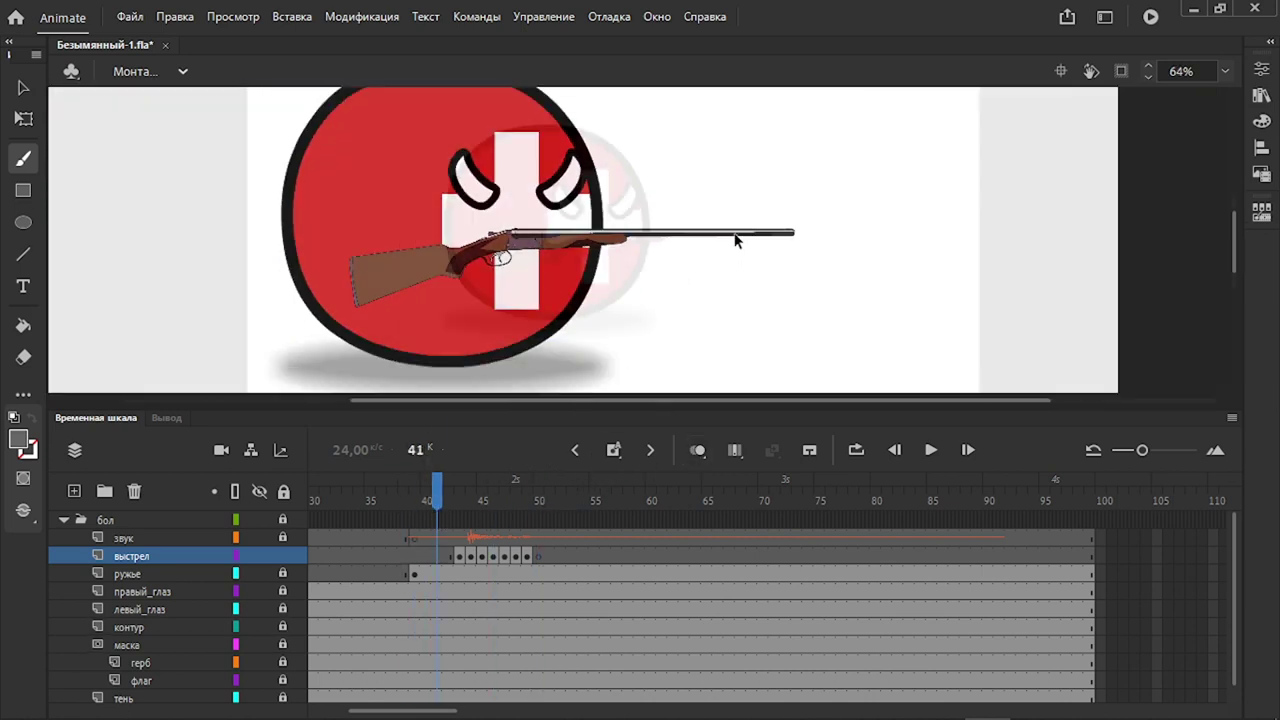
key("Return")
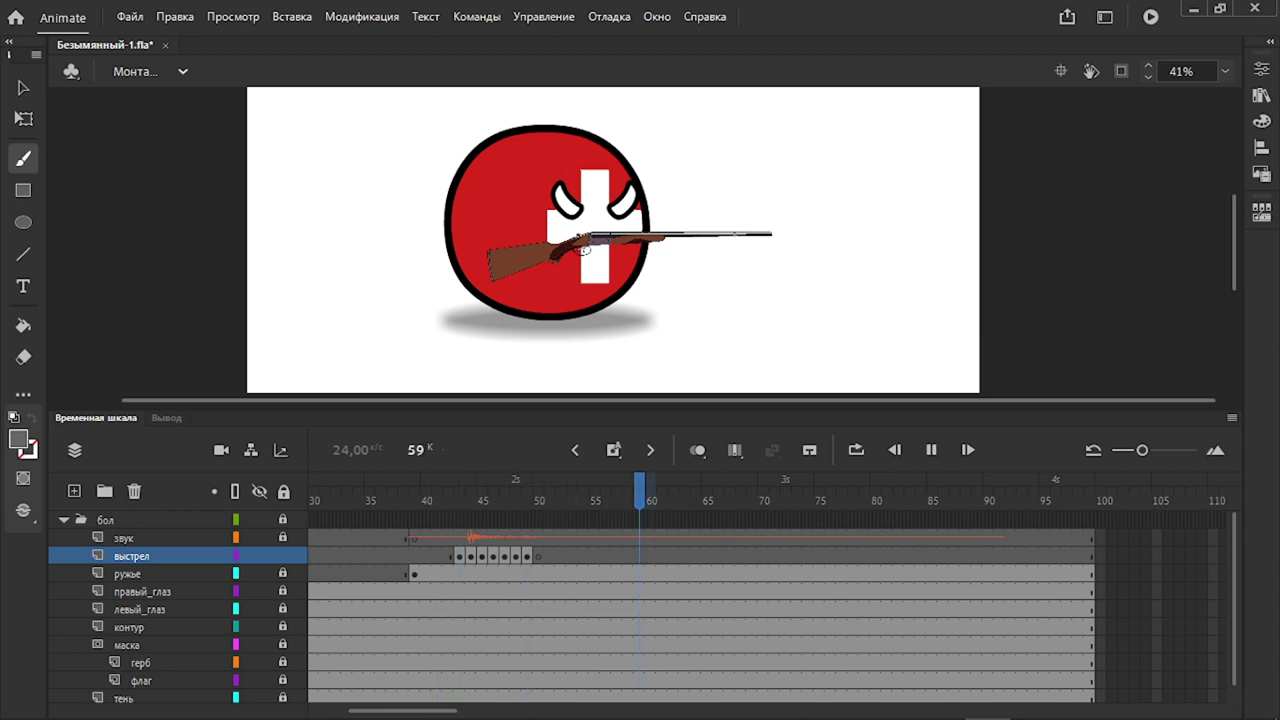
scroll(797, 245, "up", 4)
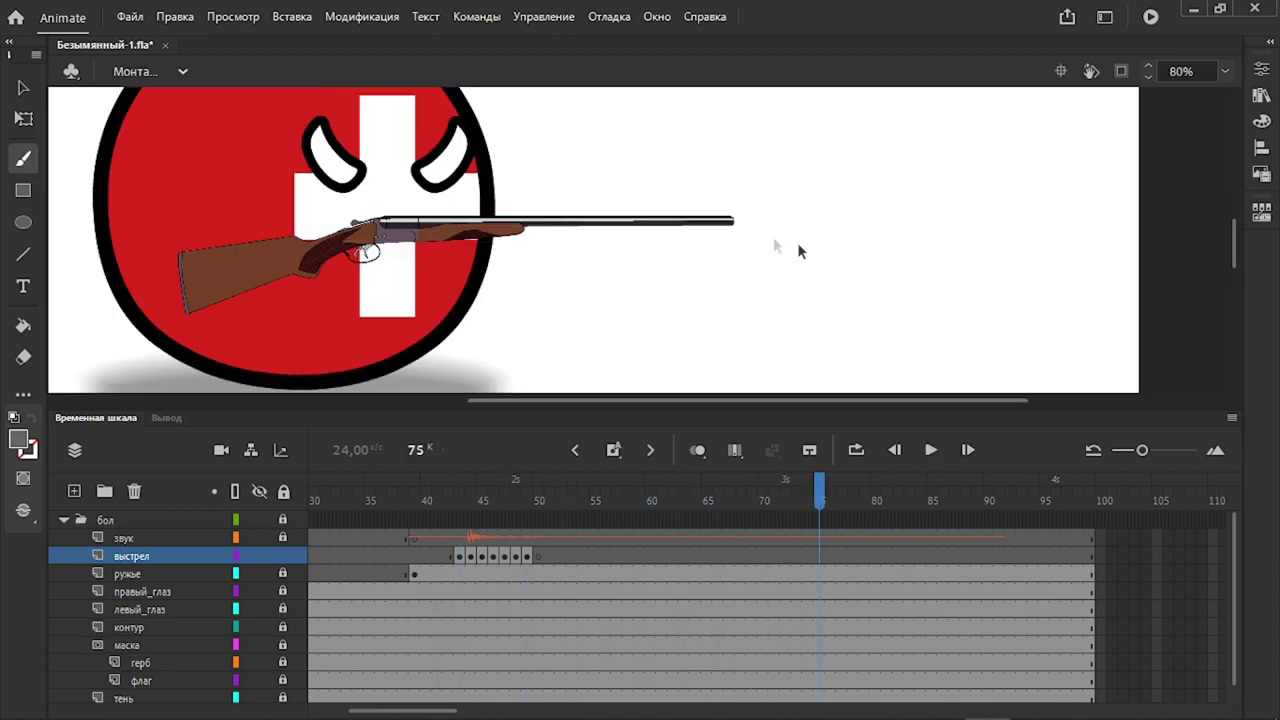
Add keyframes at frames 43 and 47 of the ружье layer and create a classic tween between them, converting the contents to a symbol
left_click(458, 576)
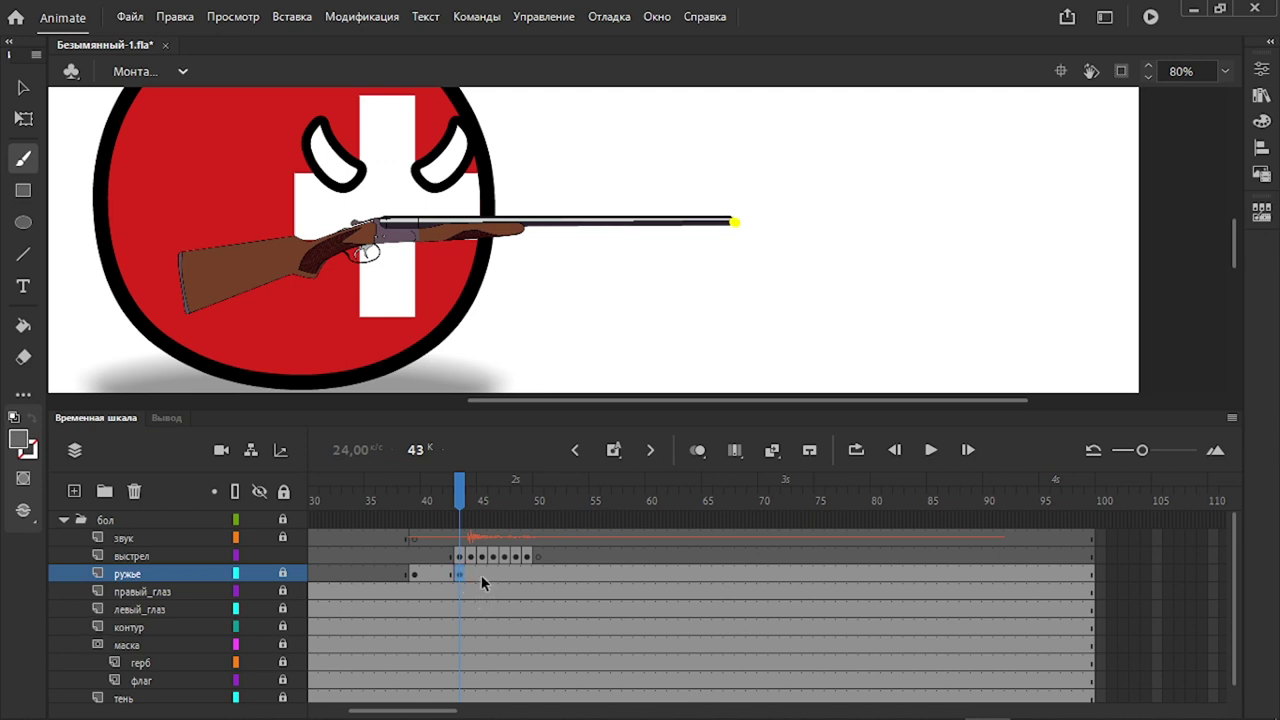
left_click(505, 576)
left_click(484, 578)
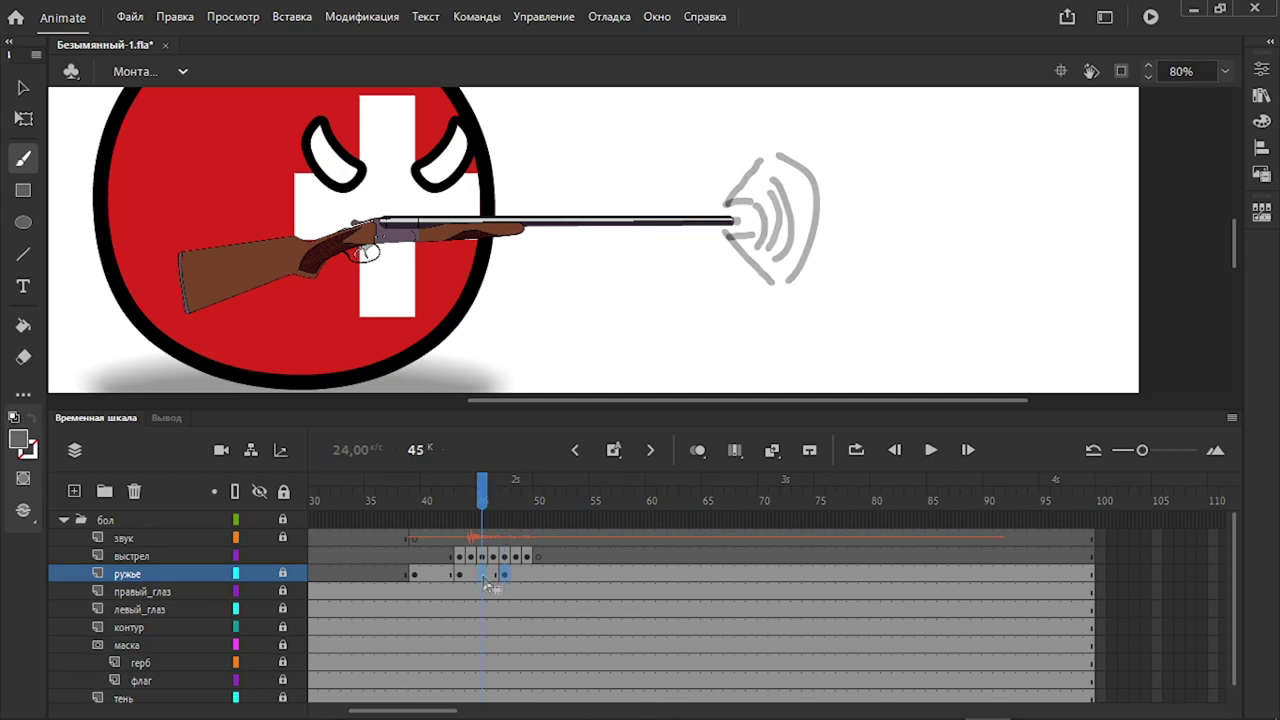
right_click(483, 579)
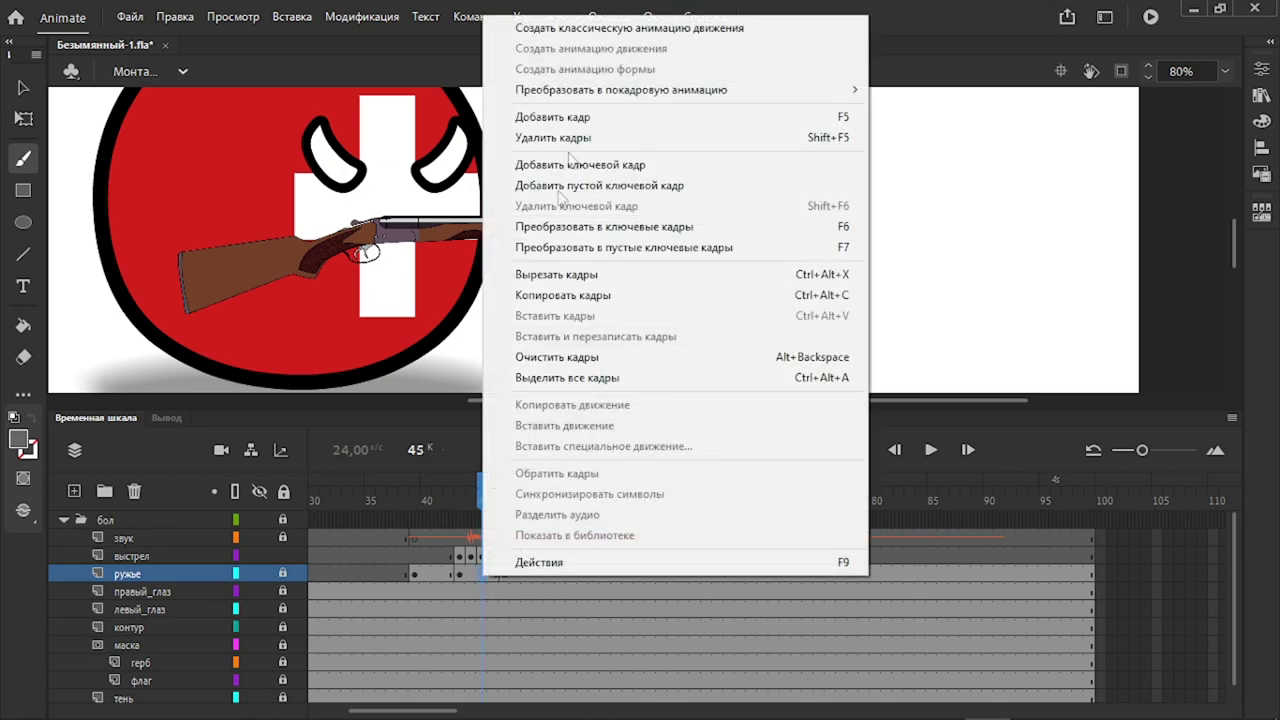
left_click(563, 48)
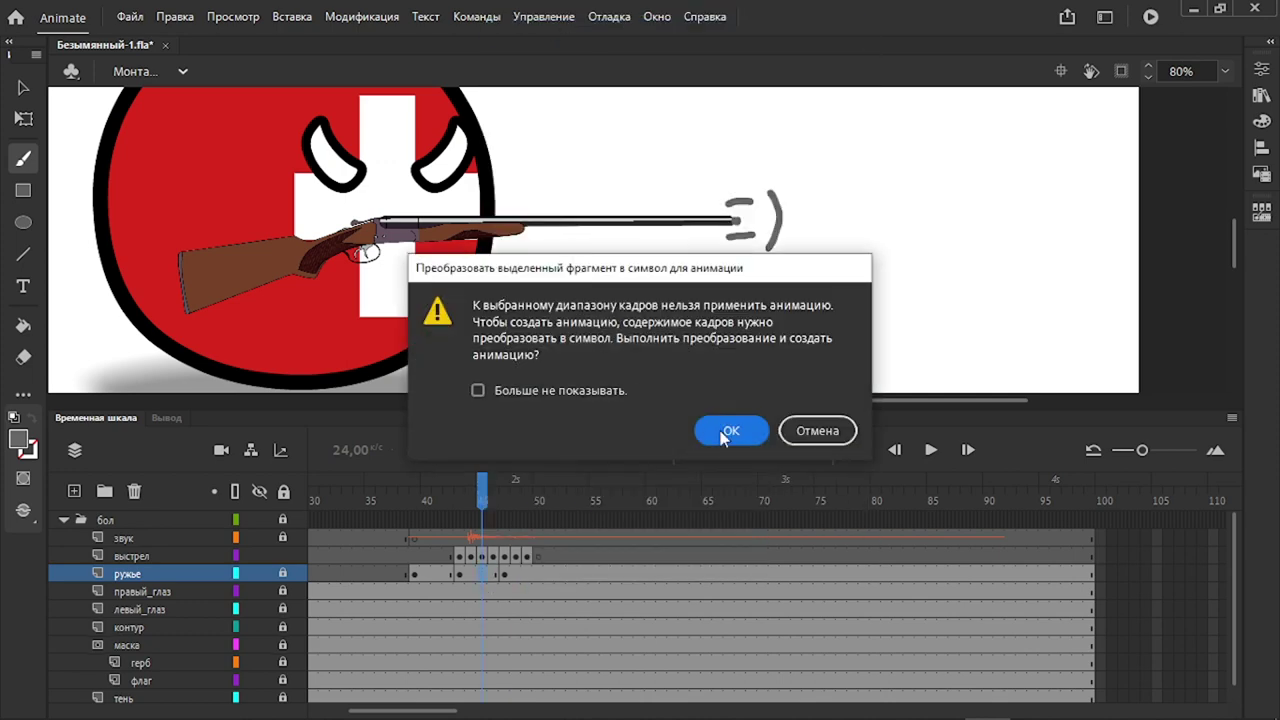
left_click(727, 432)
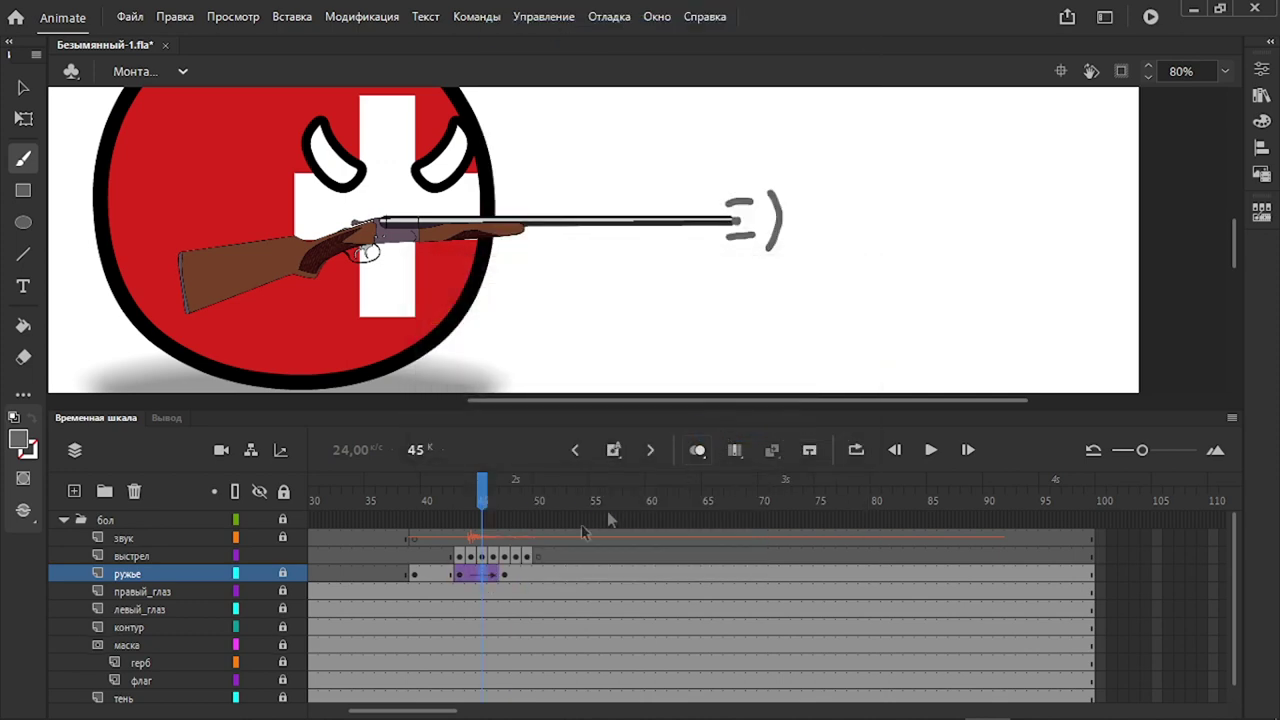
Add a keyframe at frame 45 inside the ружье layer's classic tween and remove the surplus frame following it
left_click(475, 575)
key("F5")
left_click(482, 579)
key("F6")
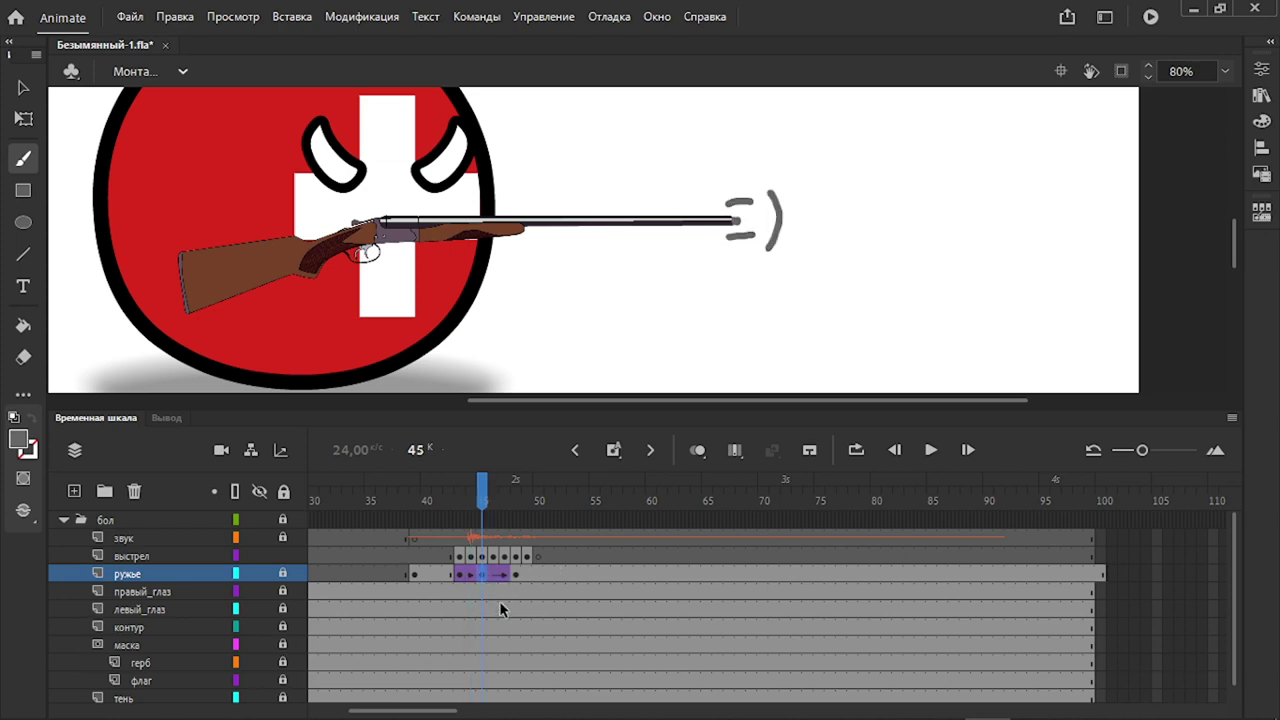
right_click(496, 576)
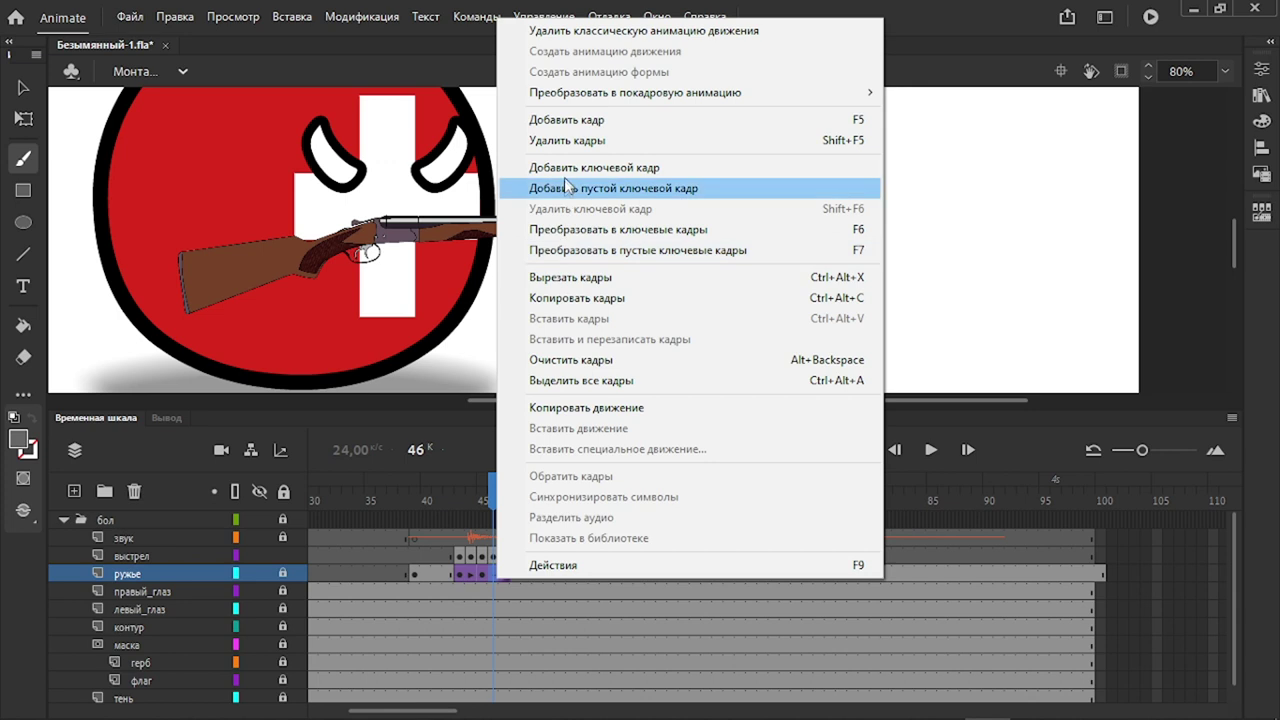
left_click(567, 140)
left_click(485, 575)
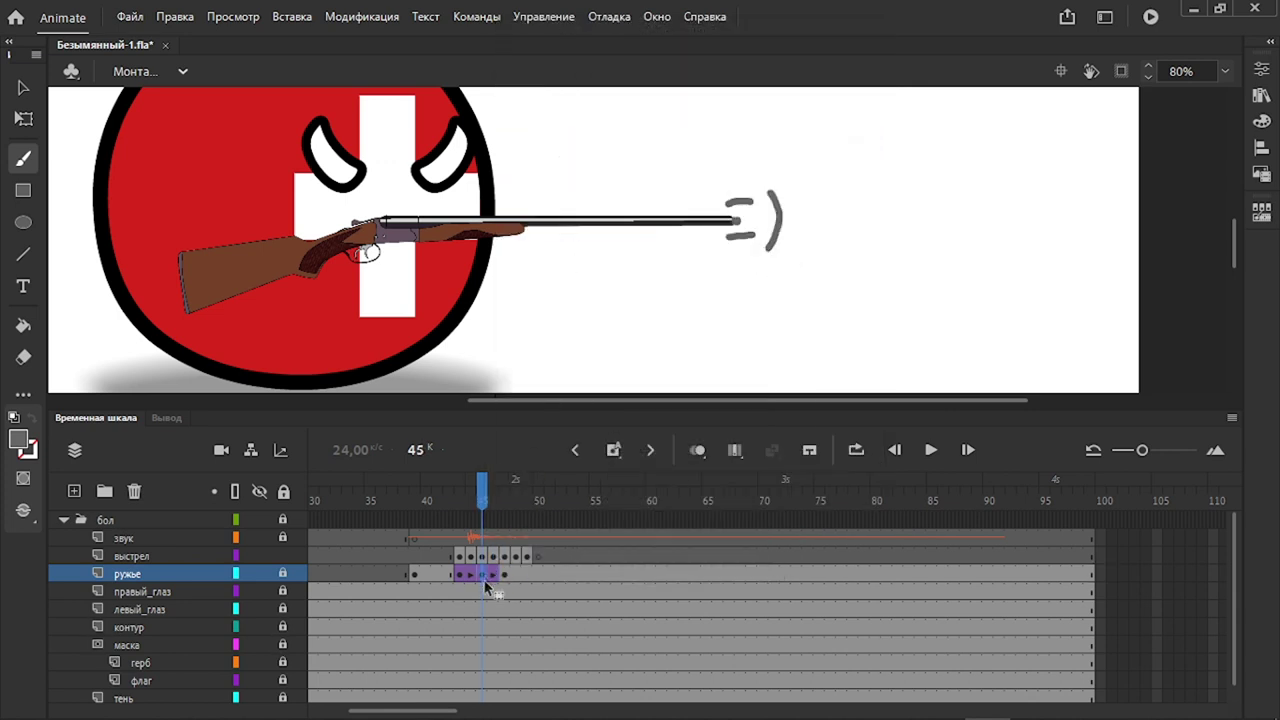
key("F5")
key("ctrl+z")
Unlock the ружье layer and shift the shotgun slightly backward, away from the muzzle blast, at frame 45 to create the recoil
left_click(23, 119)
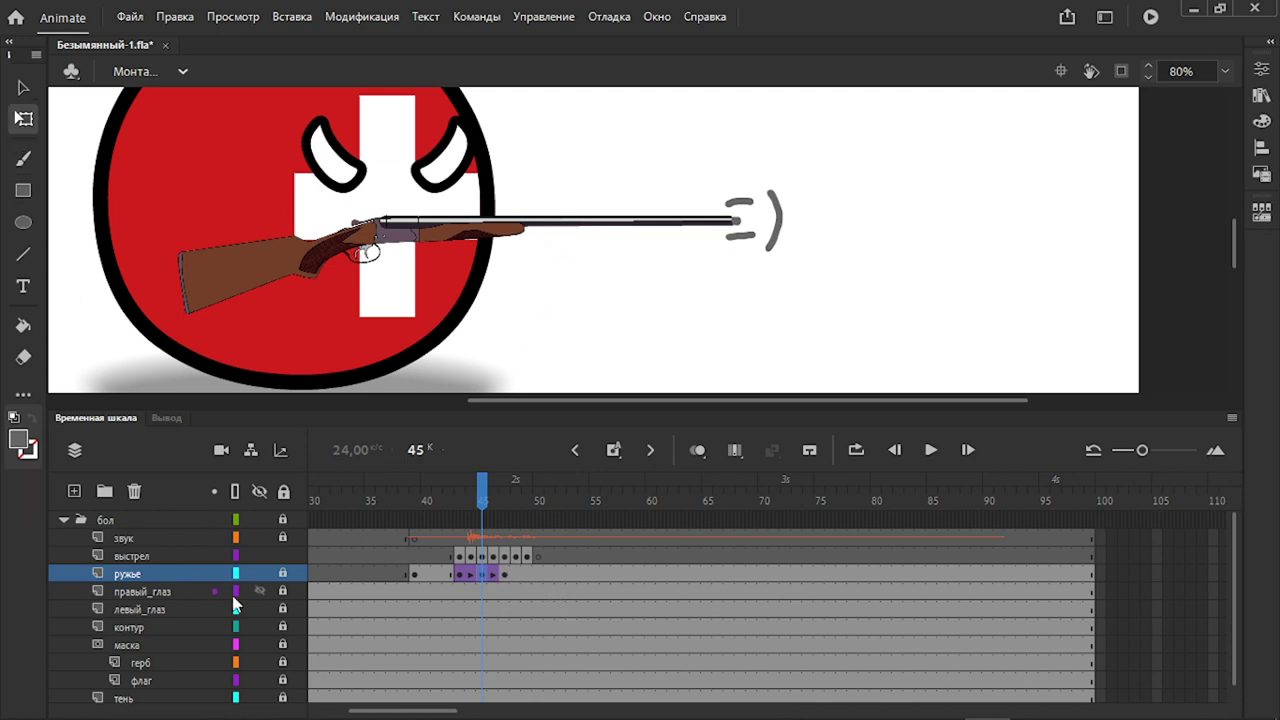
left_click(283, 575)
left_click(468, 238)
left_click_drag(466, 233, 448, 231)
Play the timeline from about frame 41 to preview the shotgun's recoil
left_click_drag(484, 493, 441, 500)
key("Return")
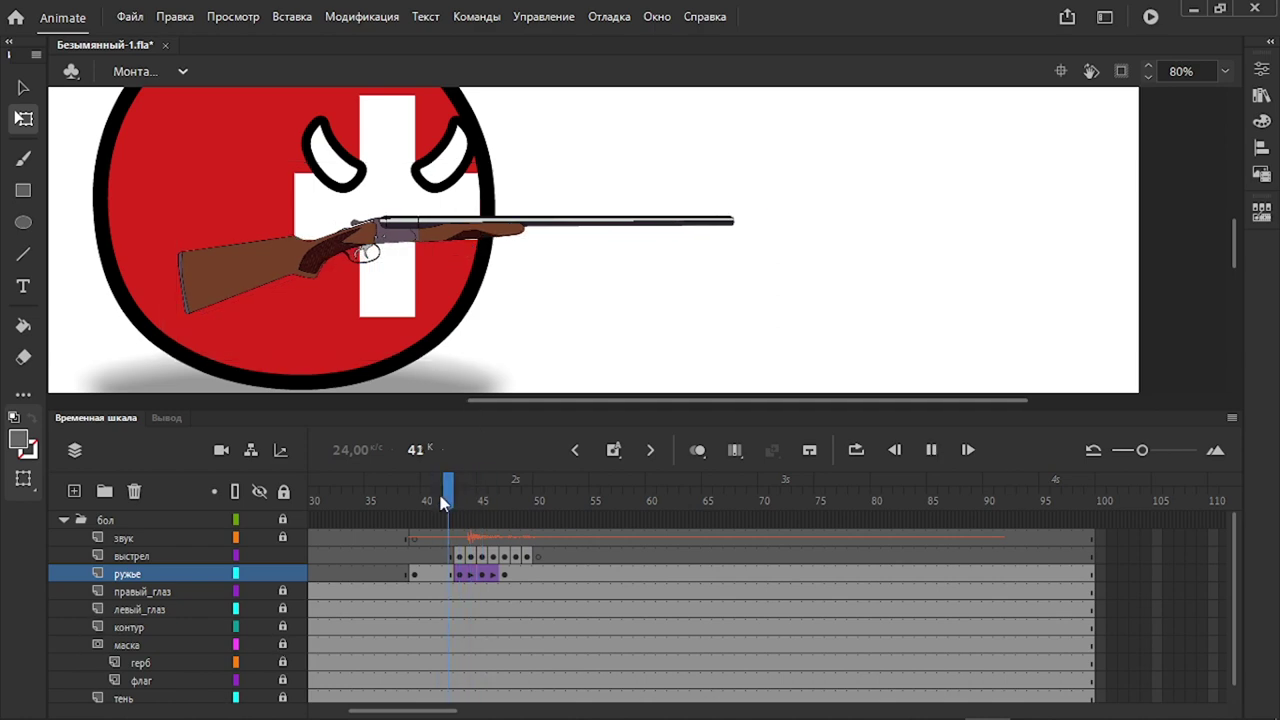
left_click(443, 497)
key("Return")
key("Return")
left_click(851, 272)
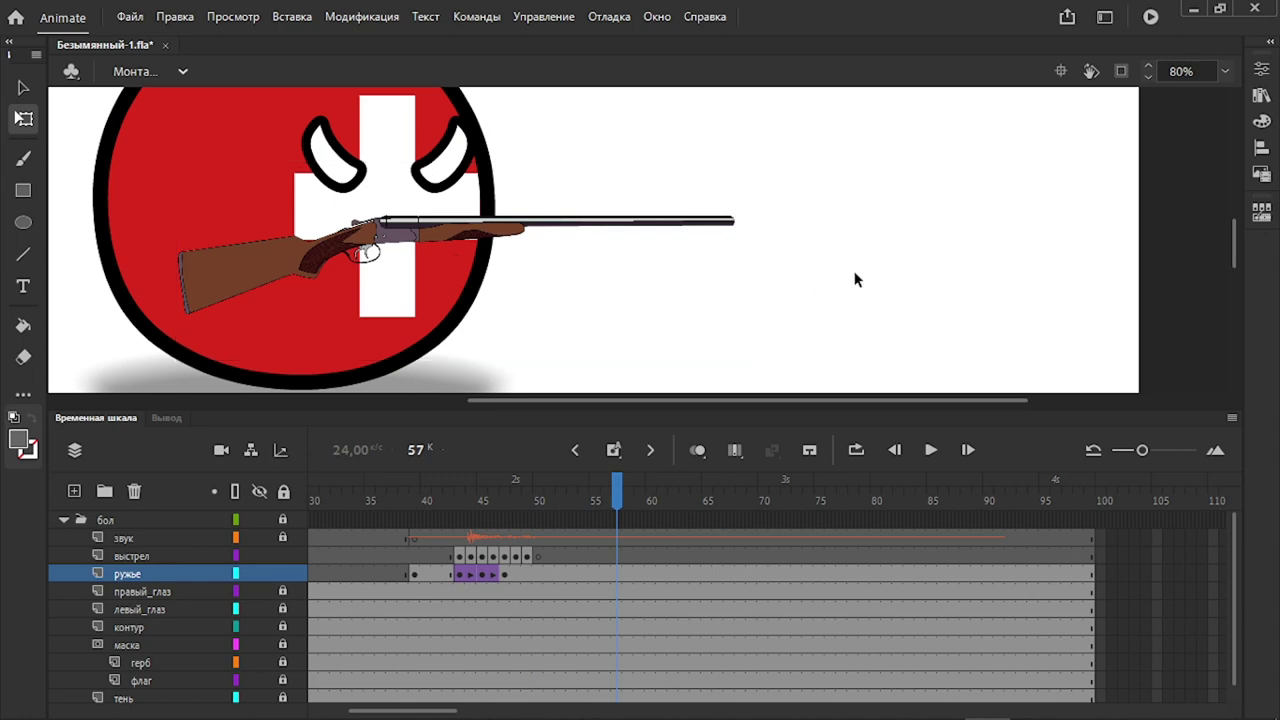
Fit the whole stage in view and replay the shot repeatedly from frames 38 and 39 to check recoil, blast and sound together
key("ctrl+2")
left_click_drag(612, 485, 481, 485)
left_click(404, 490)
key("Return")
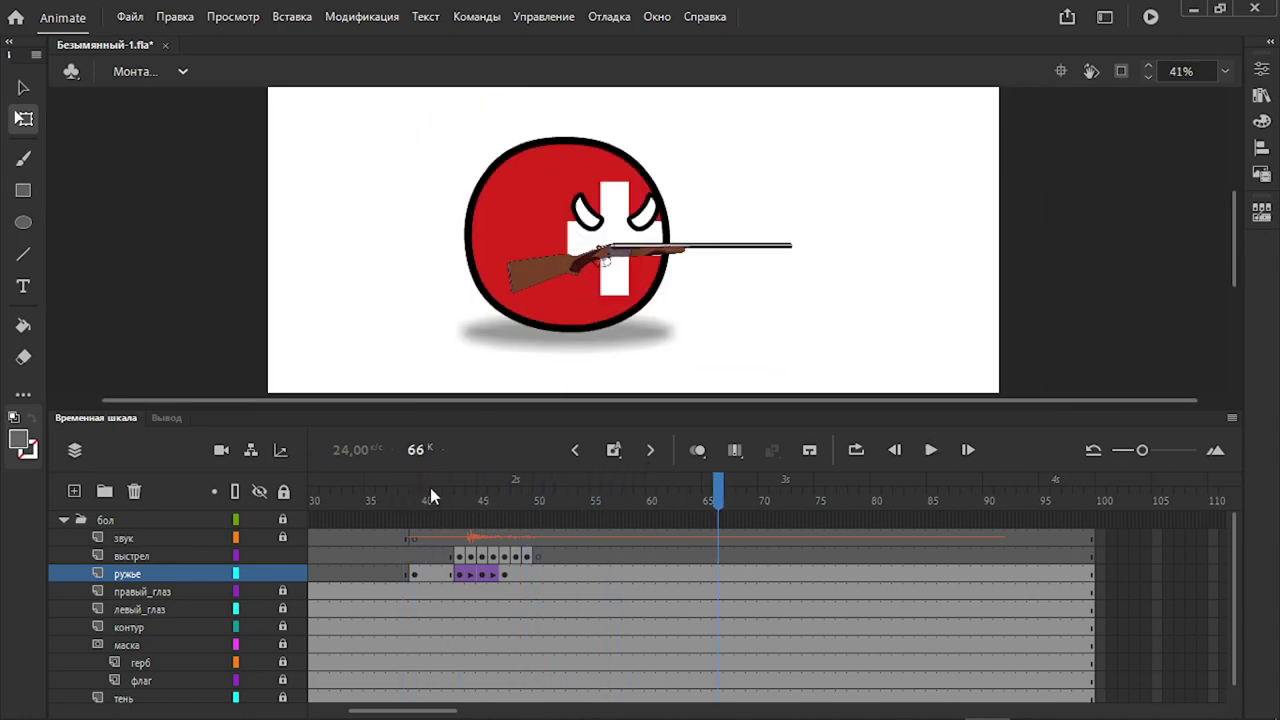
left_click(406, 490)
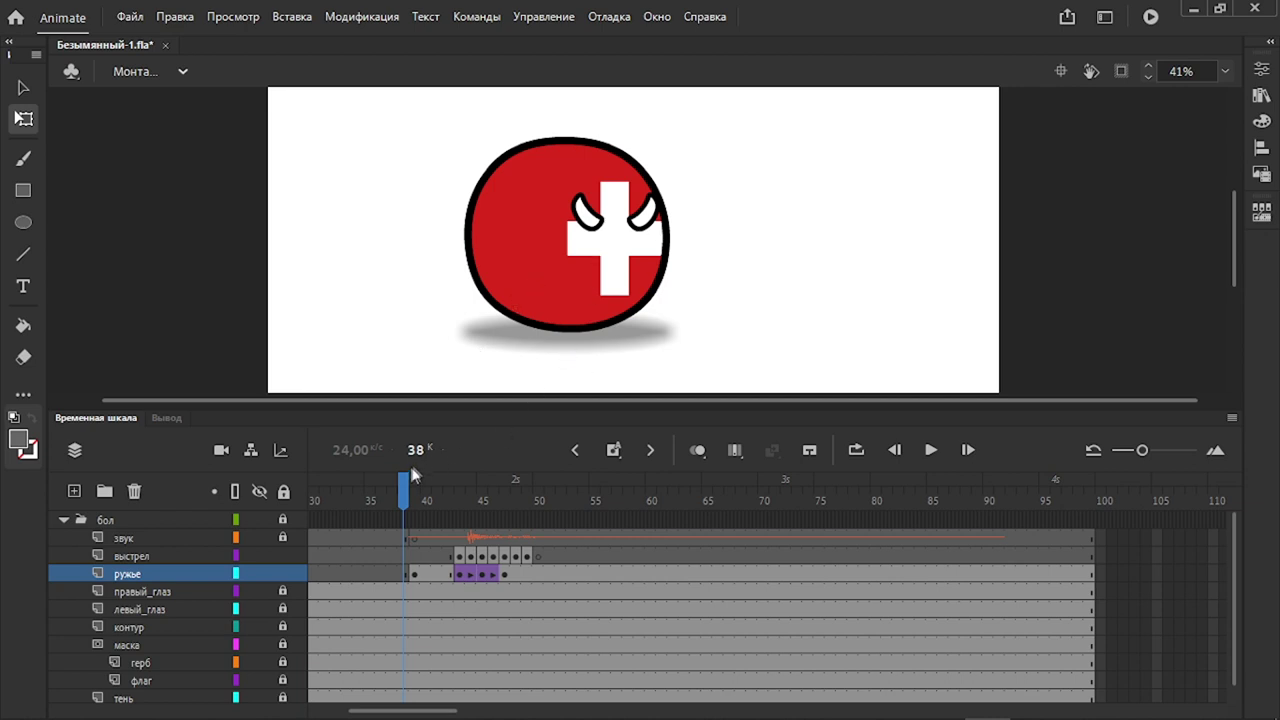
left_click(415, 480)
key("Return")
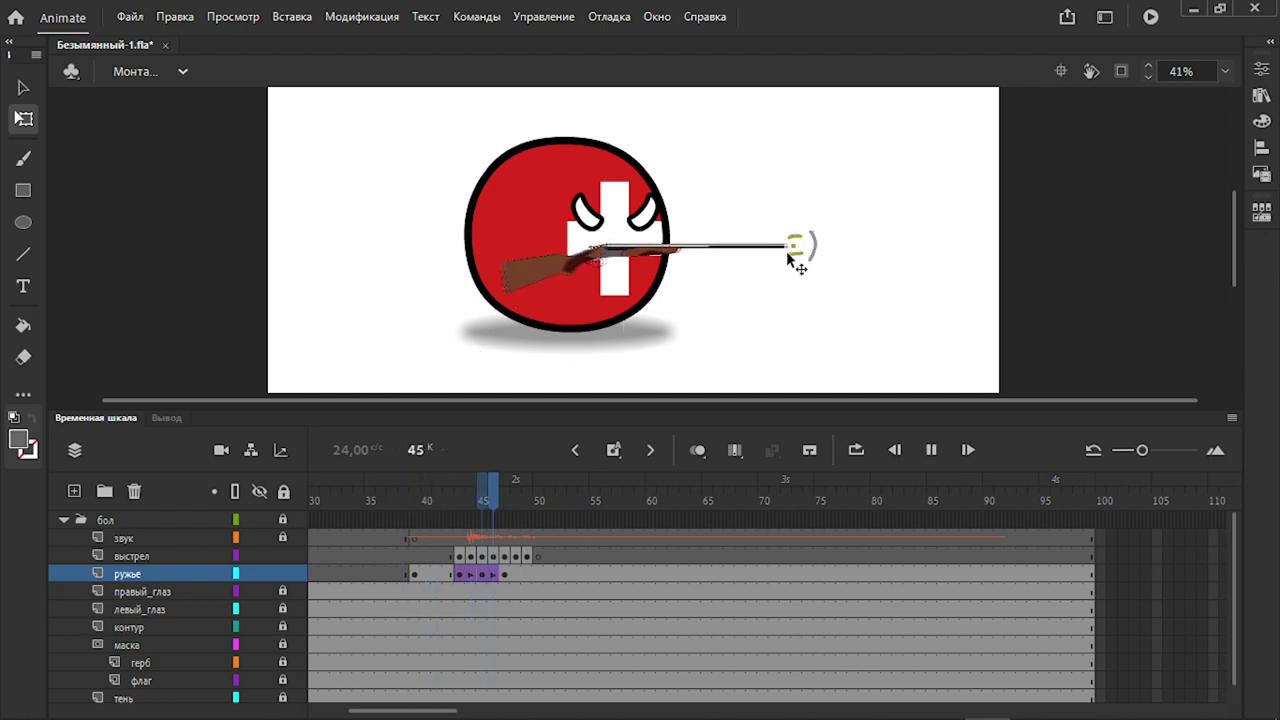
key("Return")
left_click(417, 498)
key("Return")
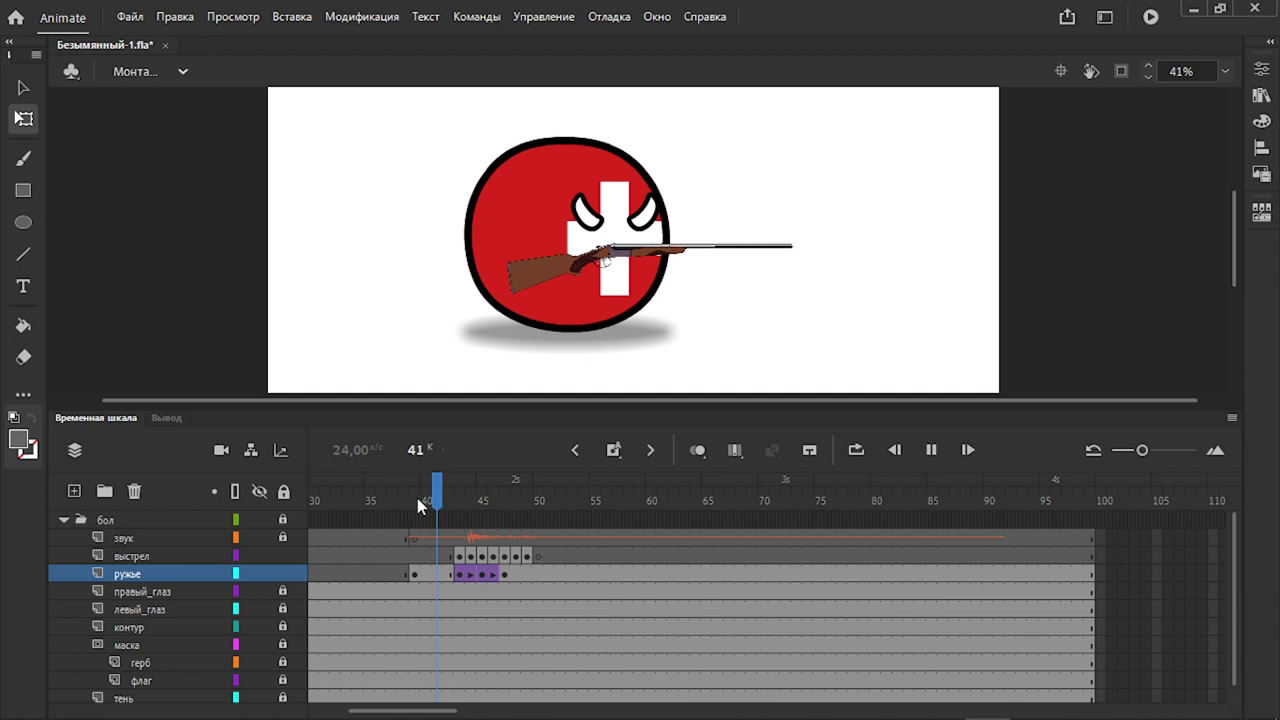
left_click(417, 498)
key("Return")
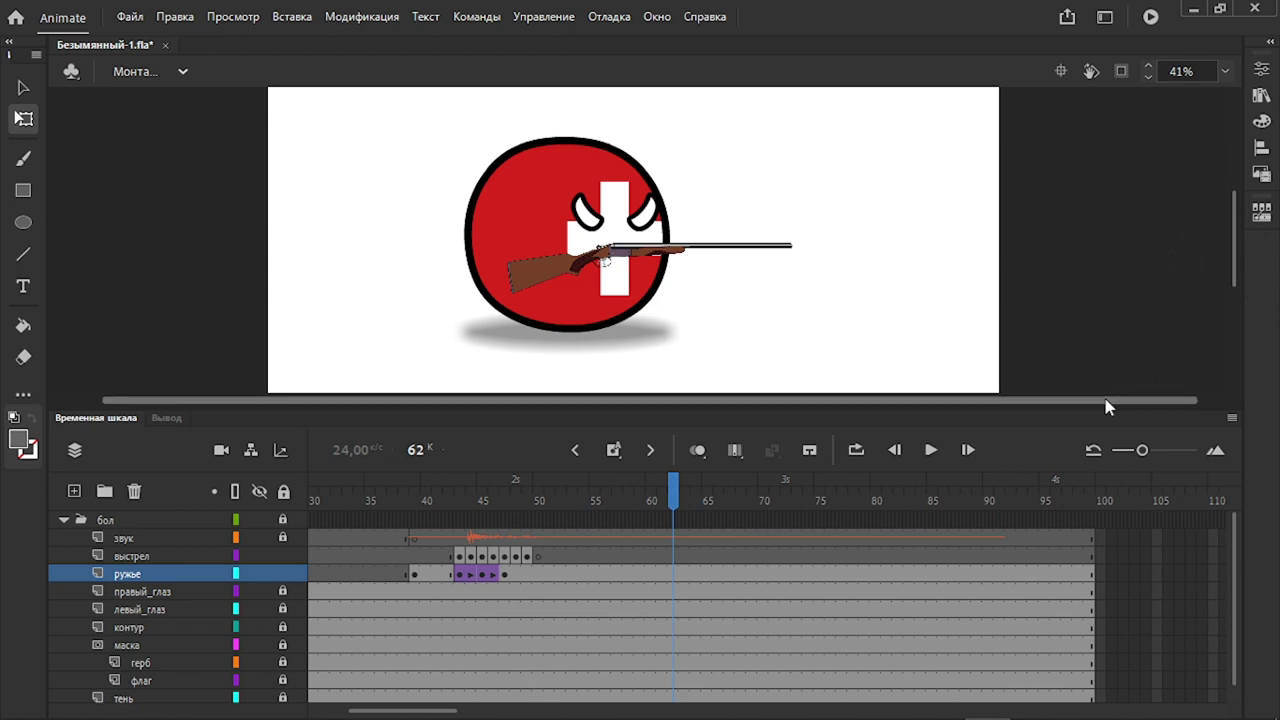
left_click_drag(1108, 402, 1117, 404)
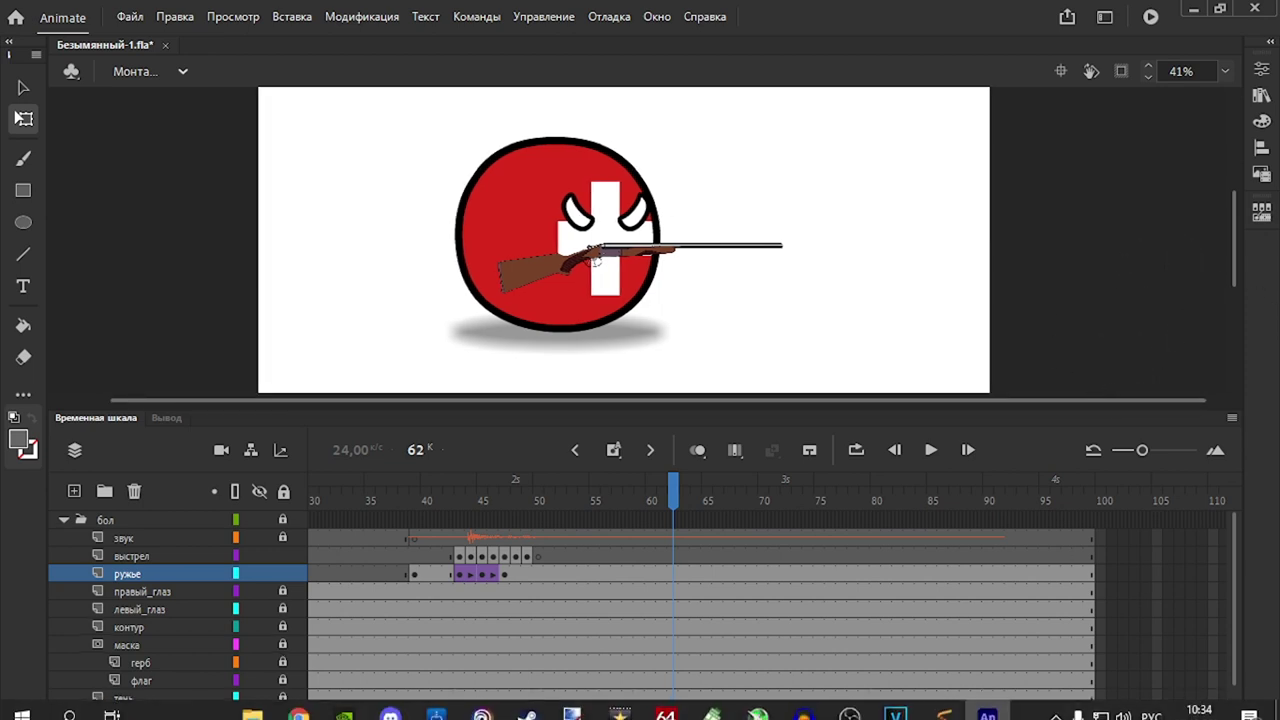